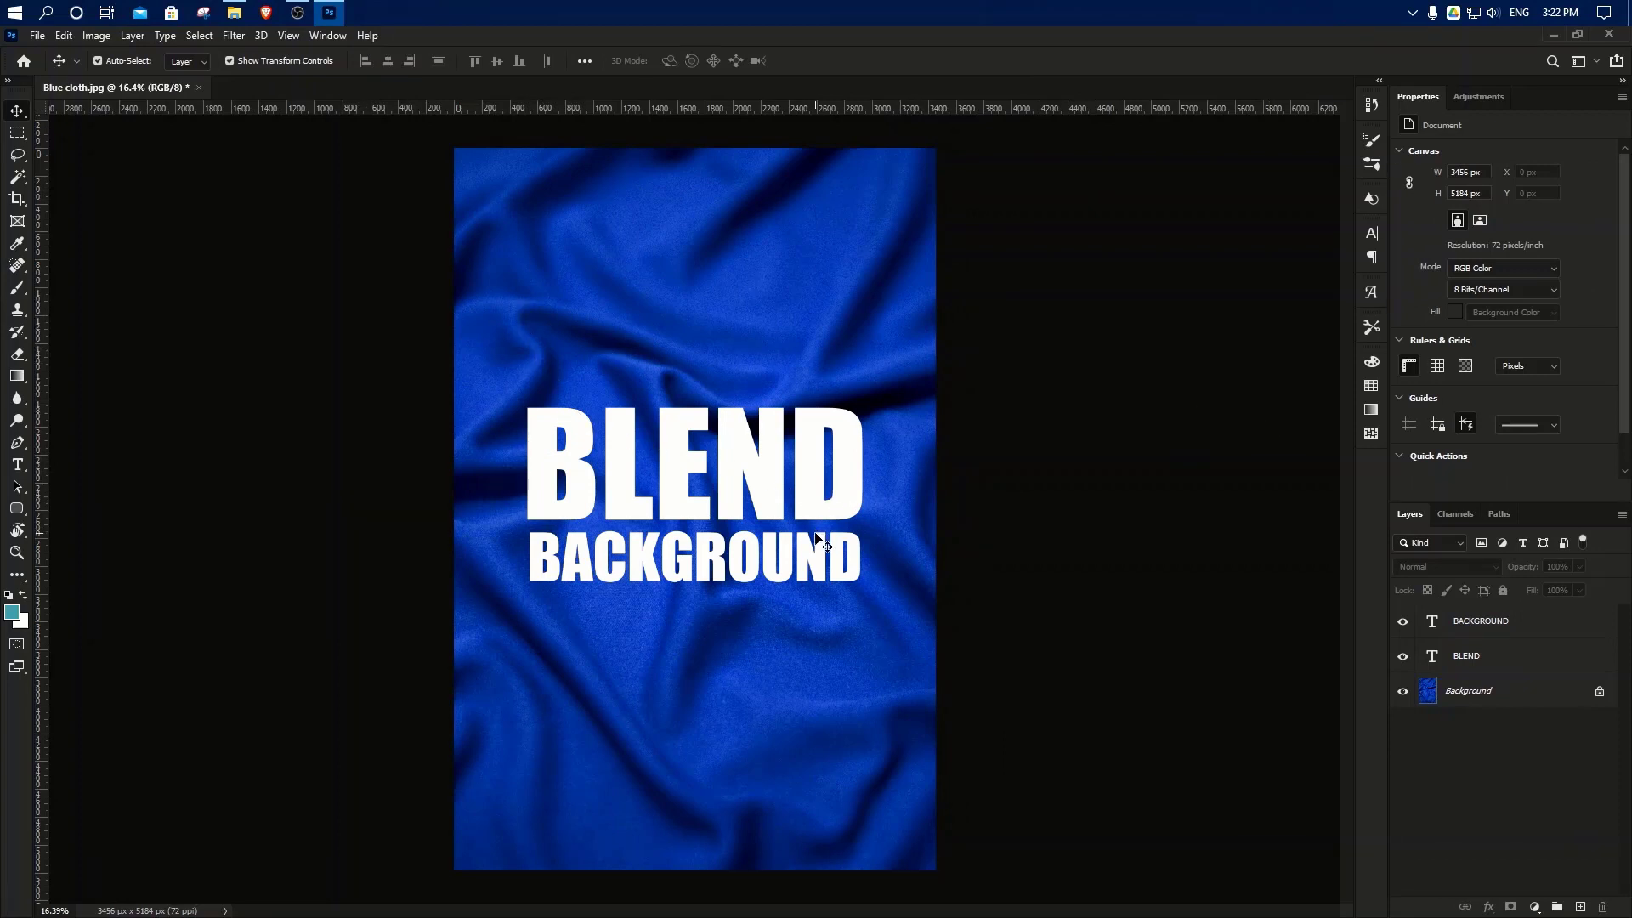
Step: Convert the BACKGROUND and BLEND text layers together into a single smart object
click(1461, 626)
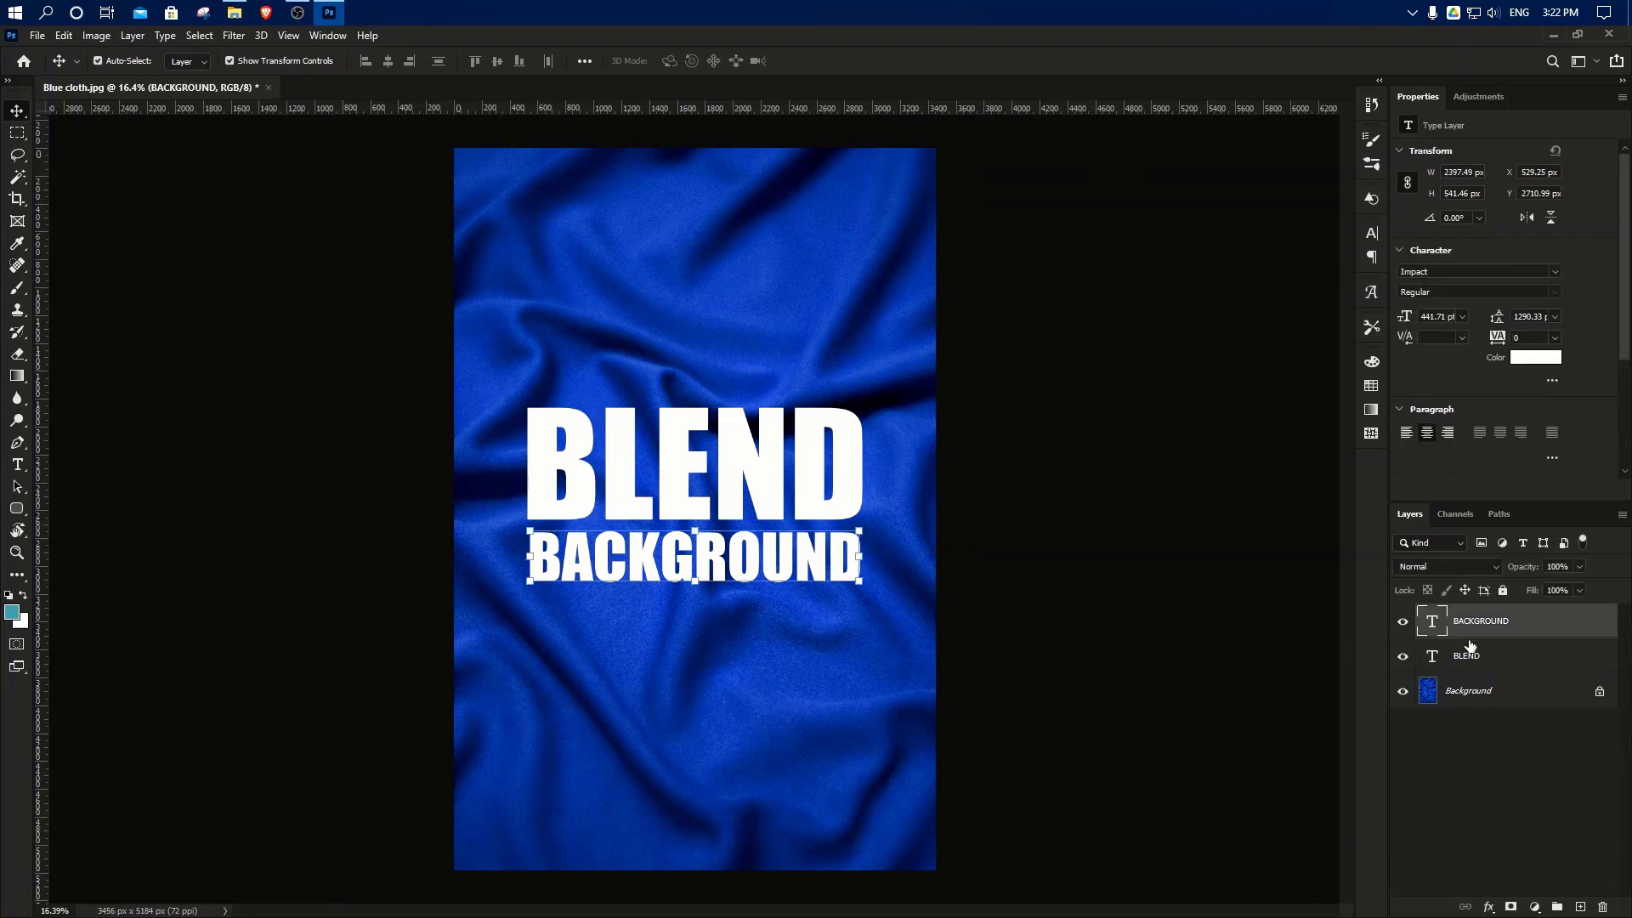
shift+click(1478, 652)
right_click(1513, 651)
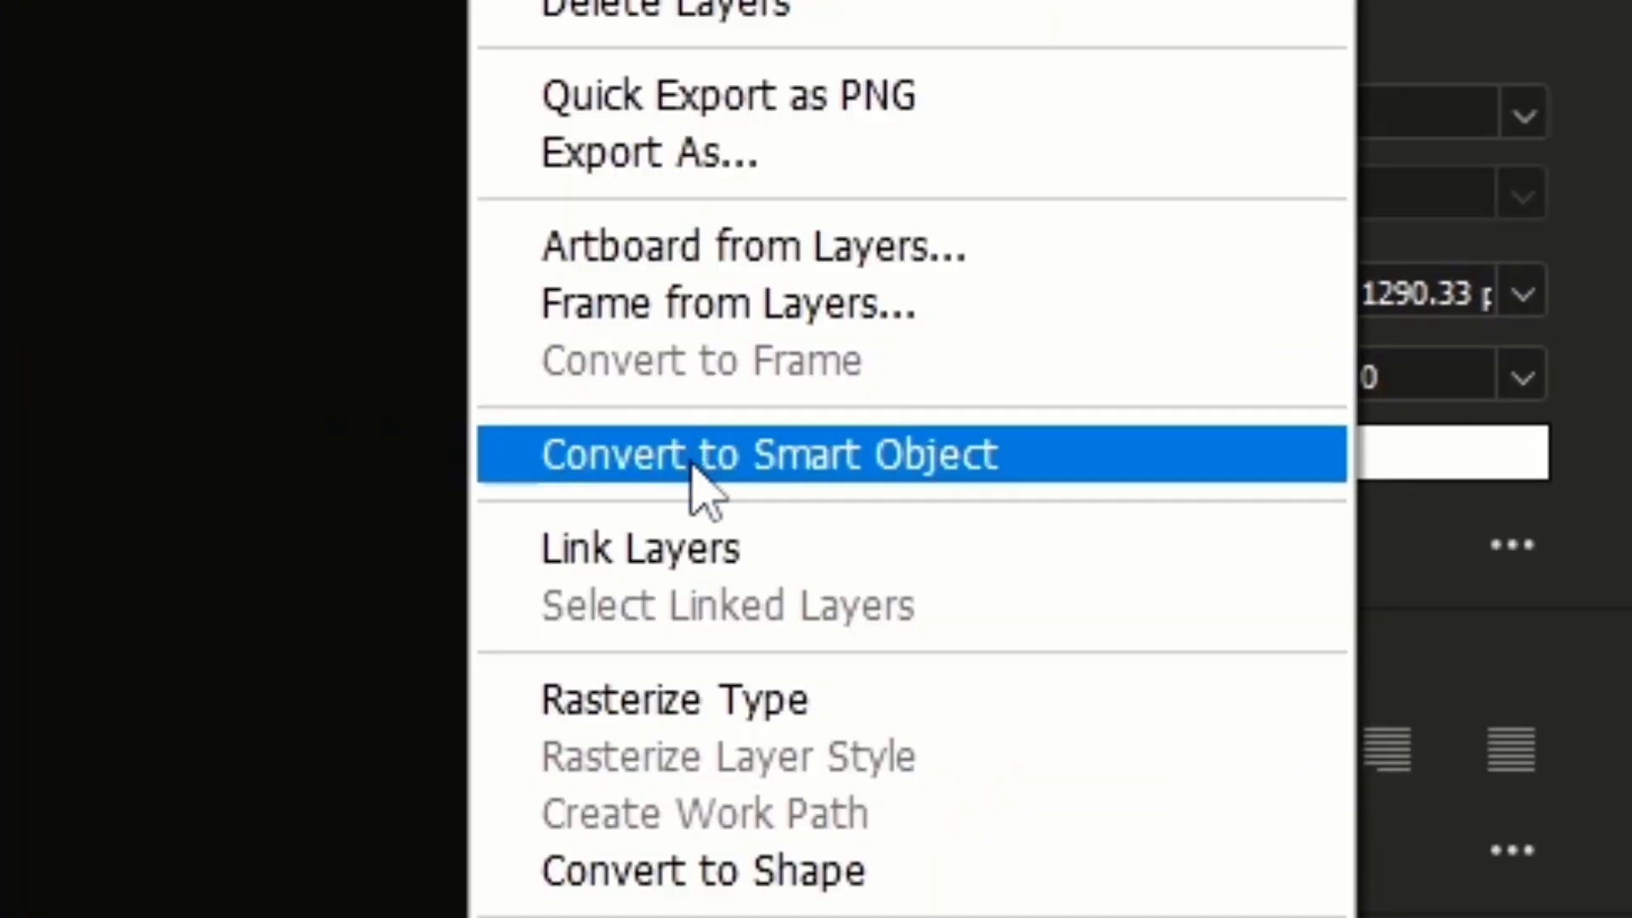
click(693, 459)
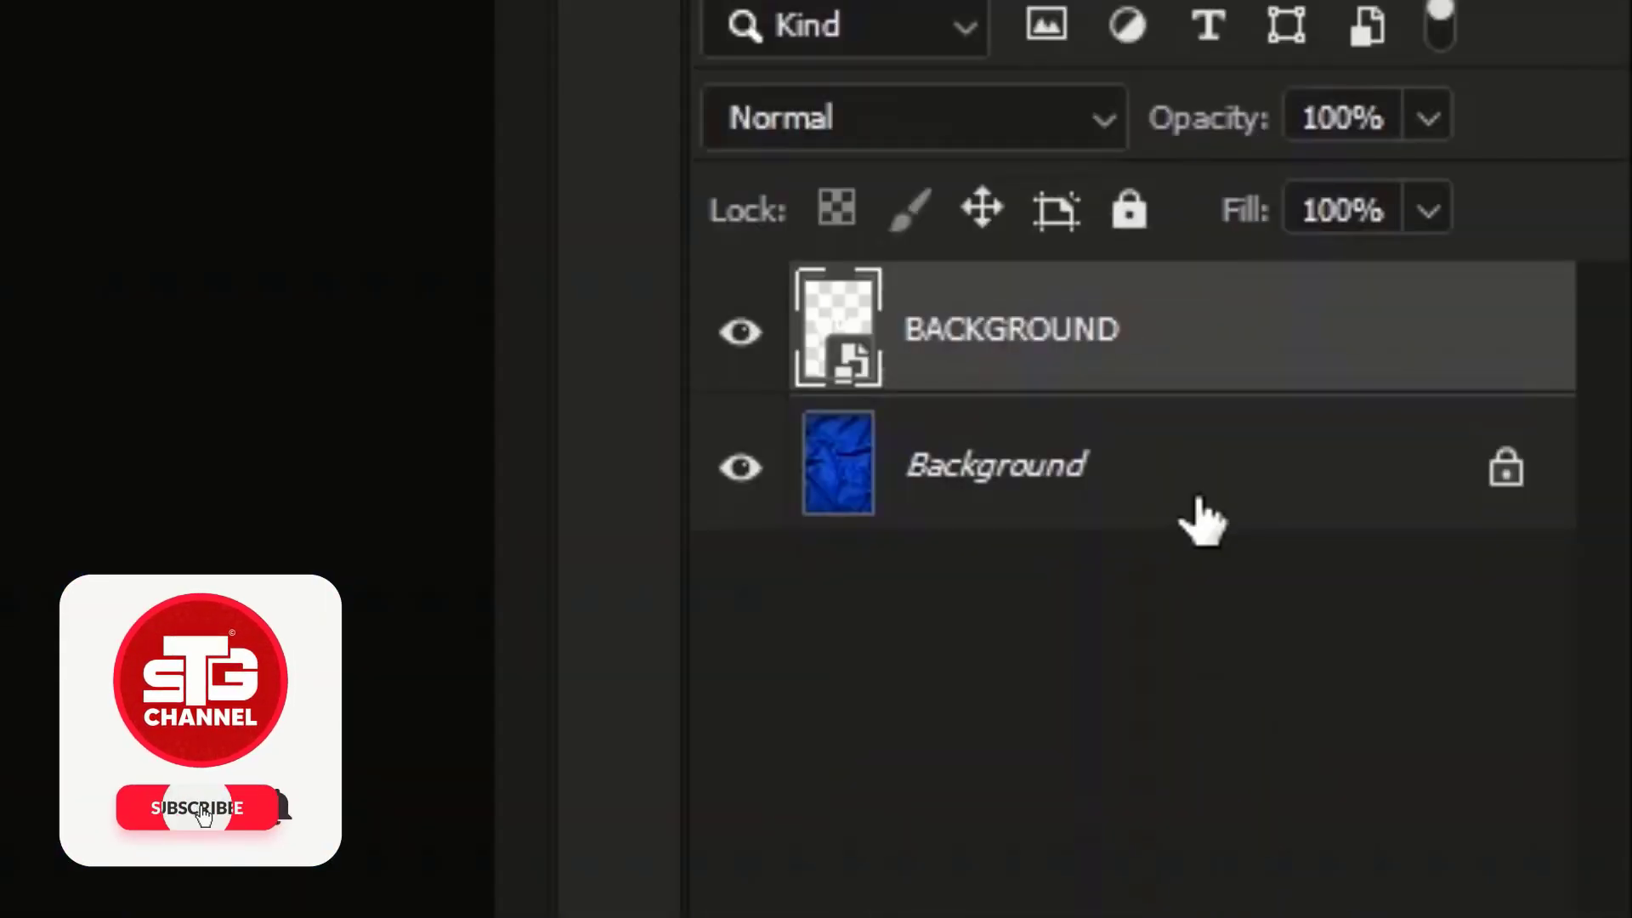
Step: Duplicate the blue cloth Background layer into a new document named DUPLICATE
click(1186, 510)
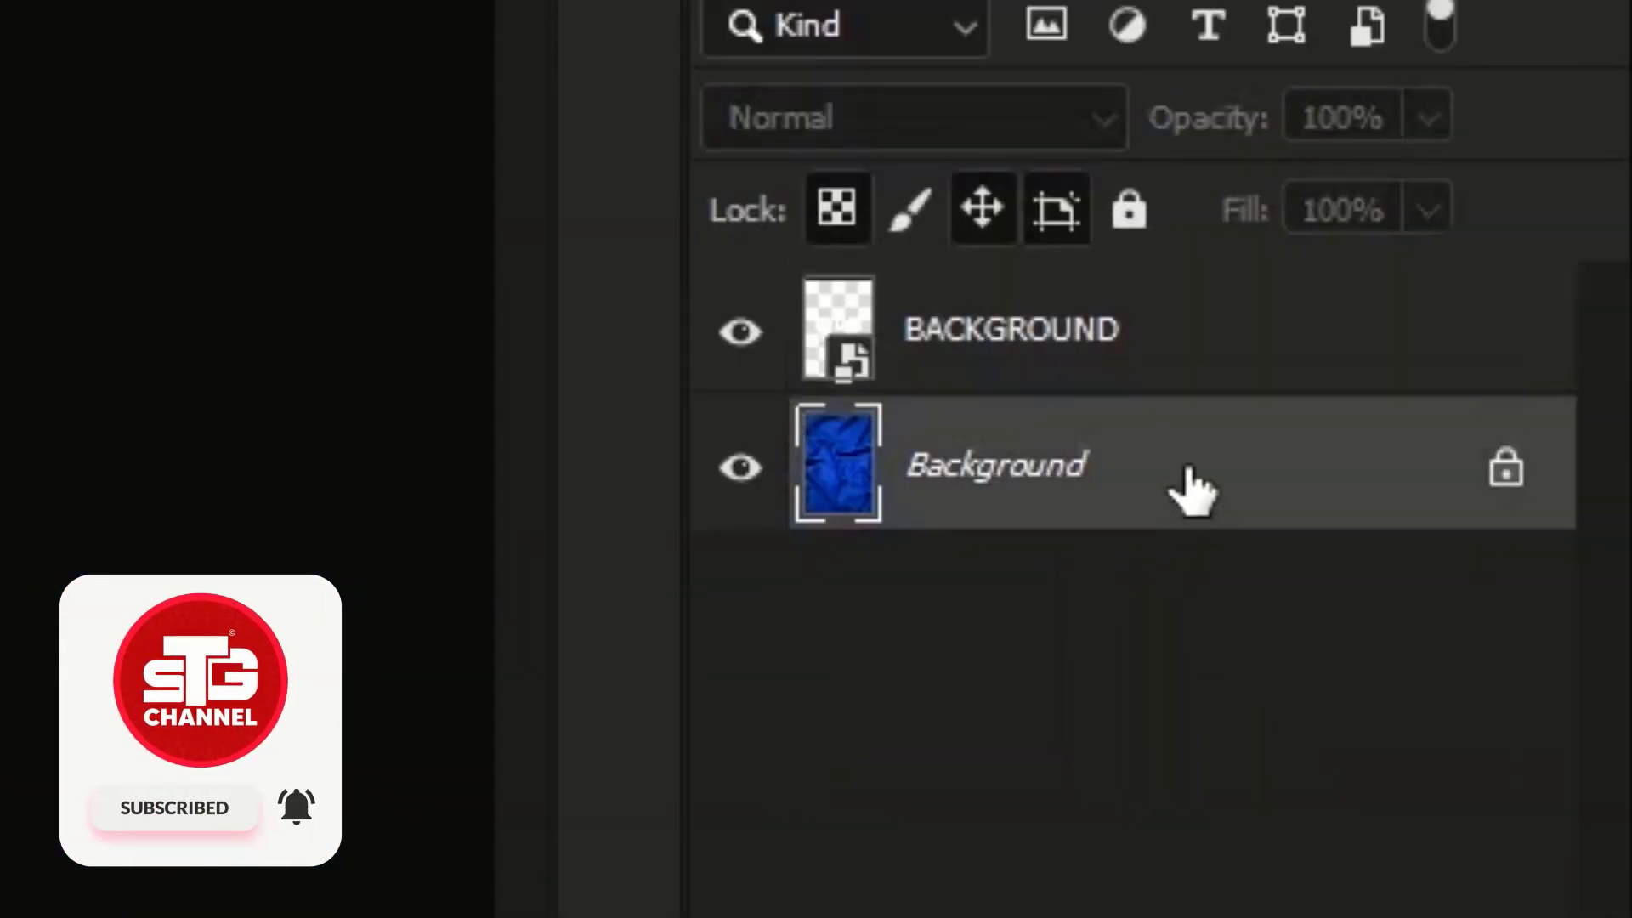
right_click(1194, 469)
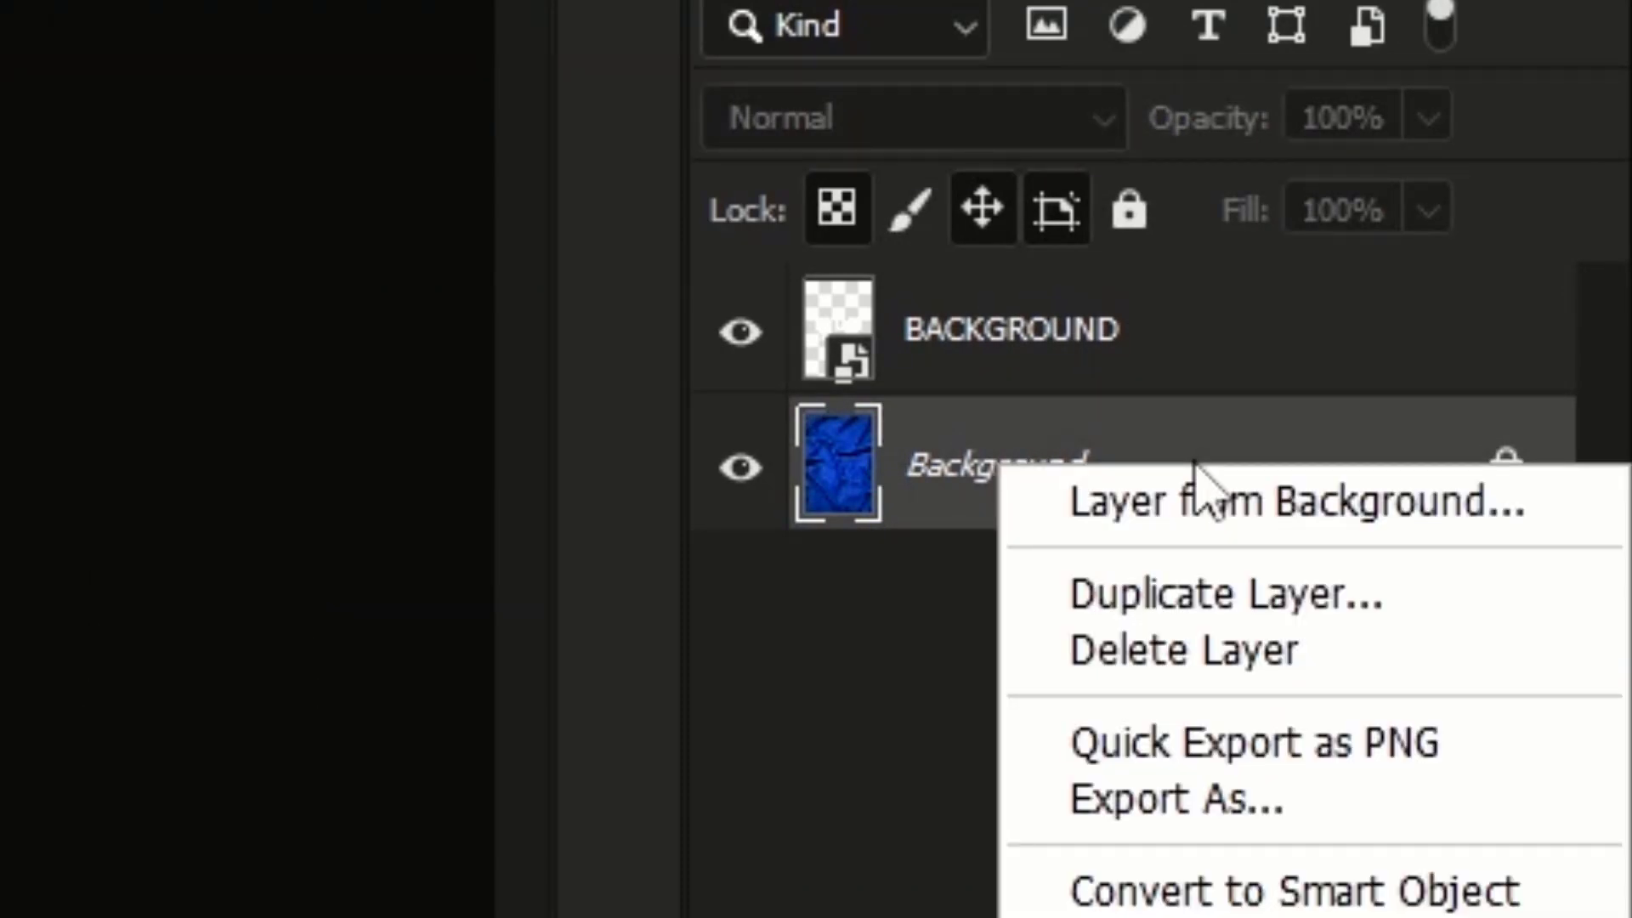
click(1197, 596)
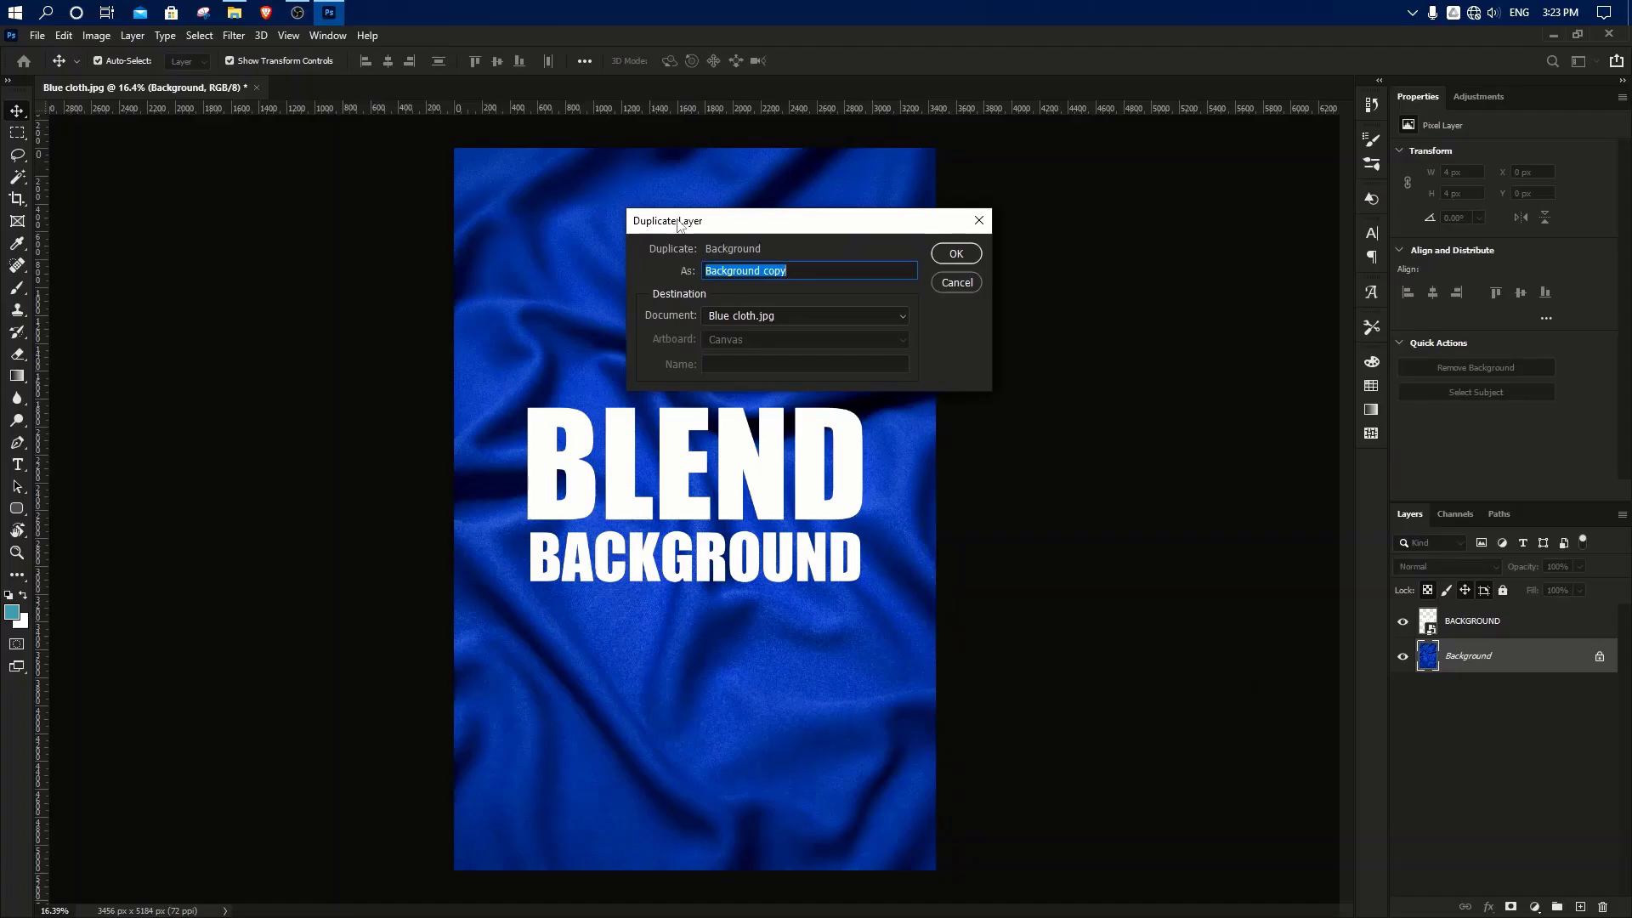
drag(680, 223, 692, 363)
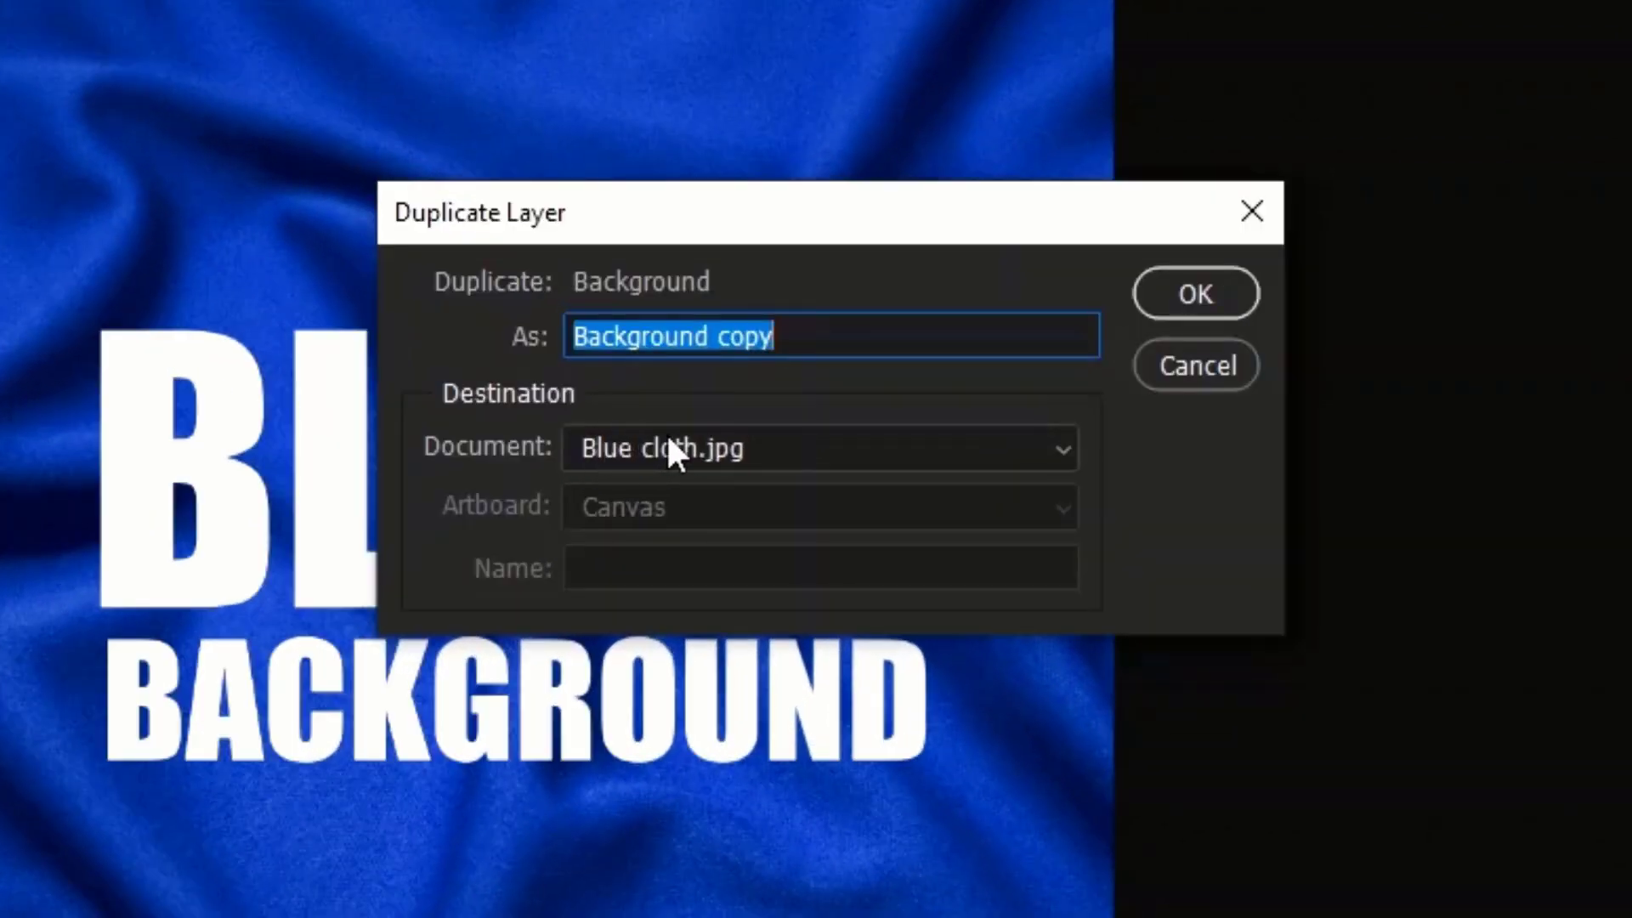
click(762, 456)
click(629, 523)
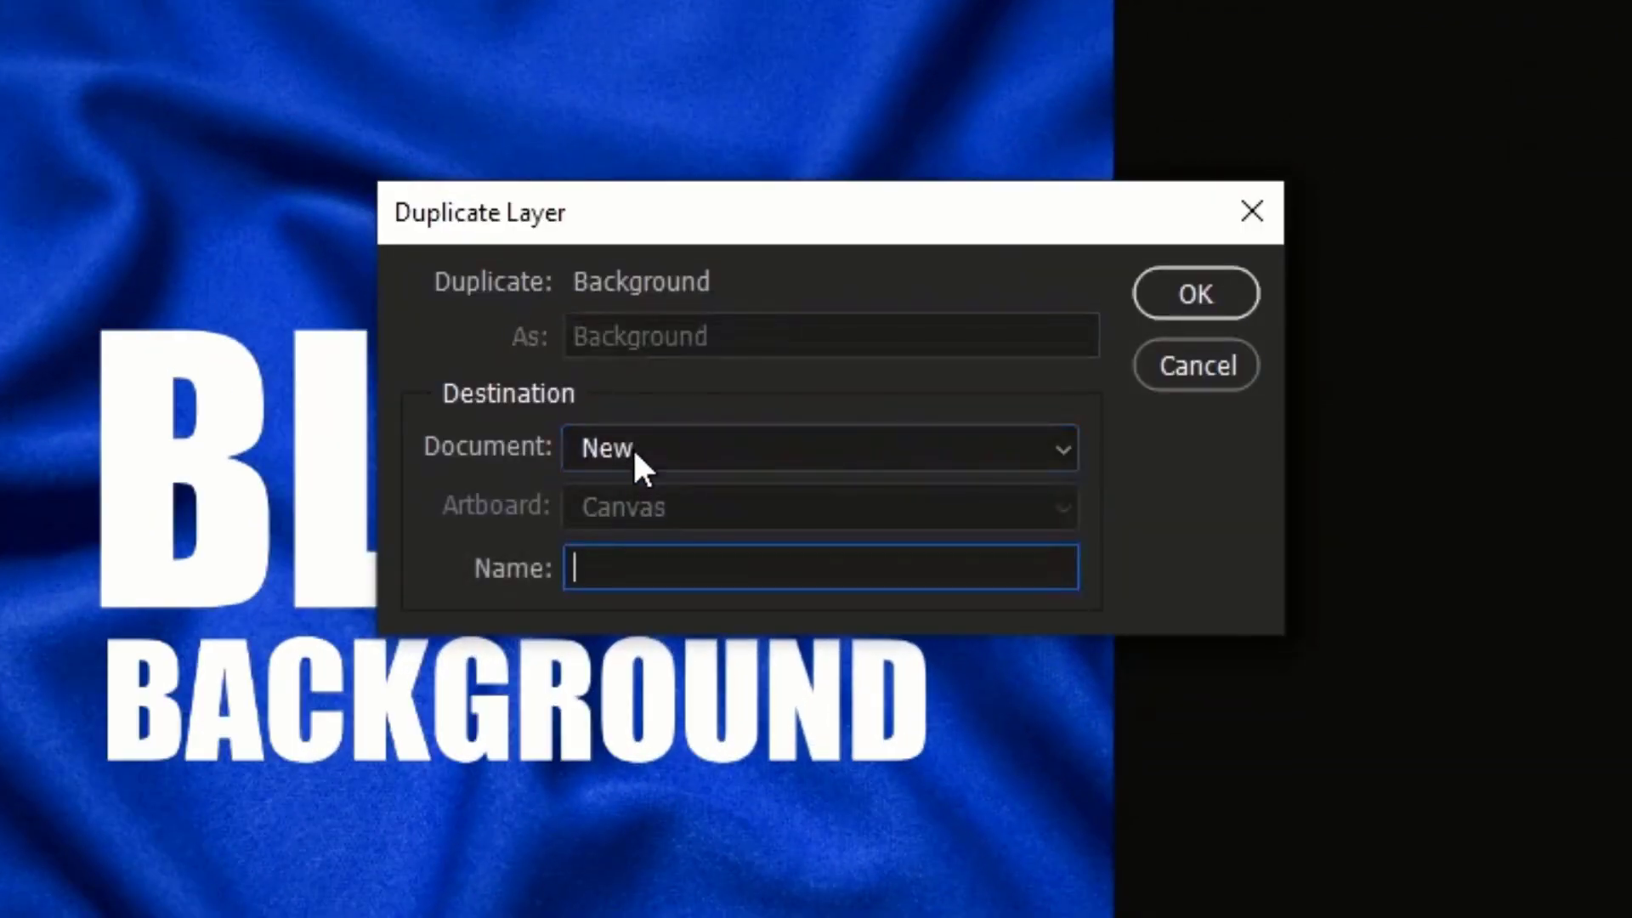
text(DUPLICATE)
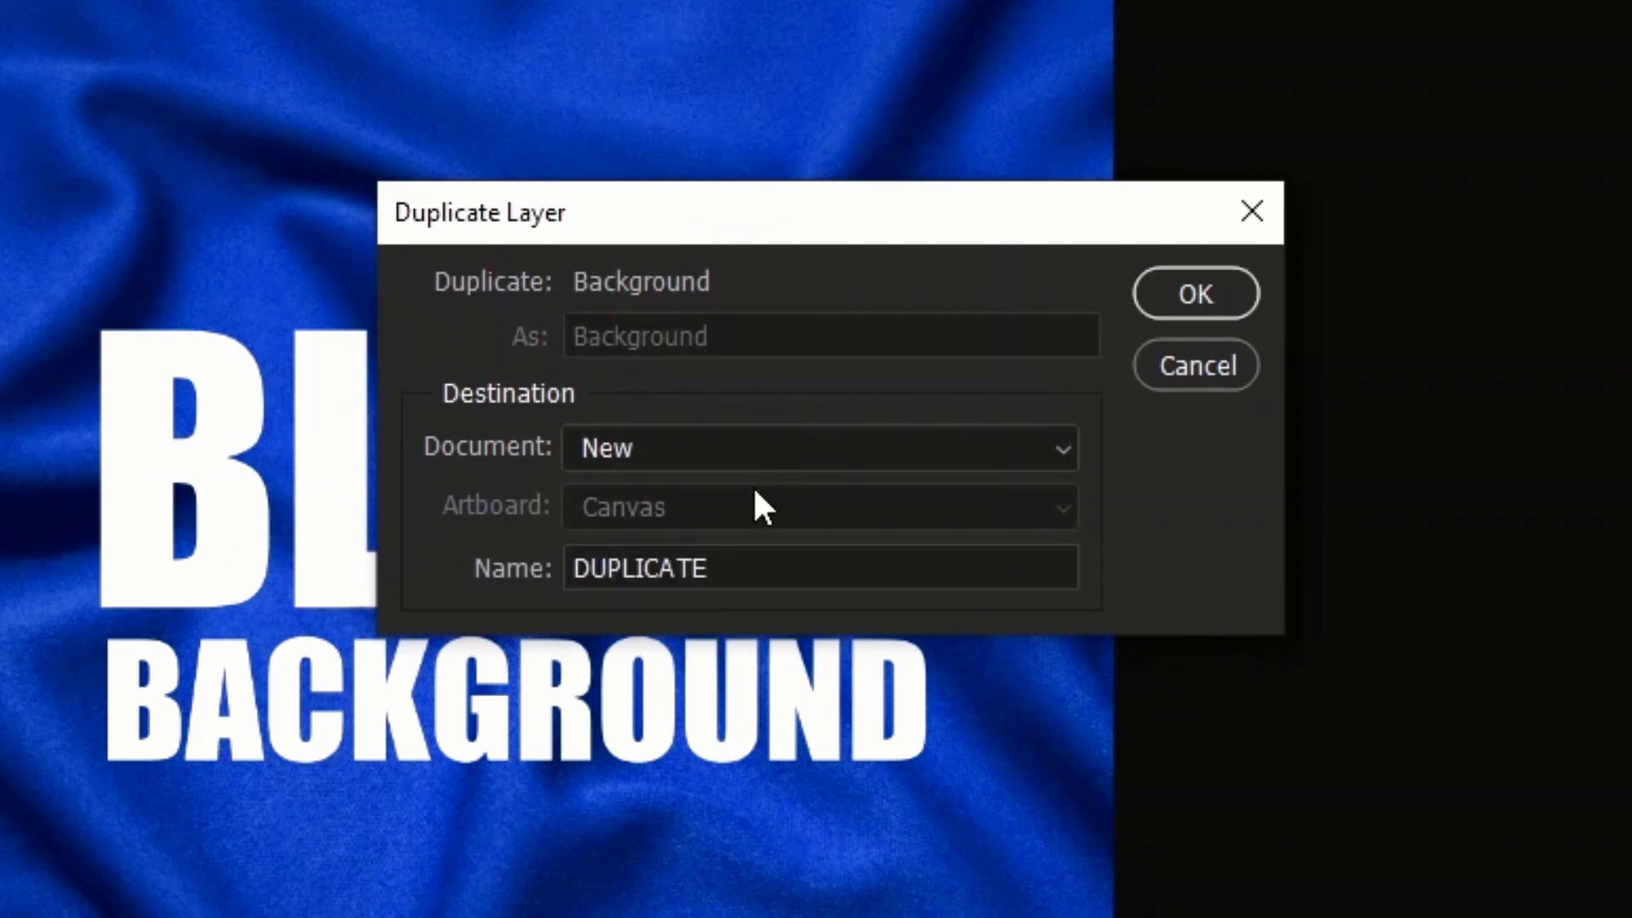
click(1179, 296)
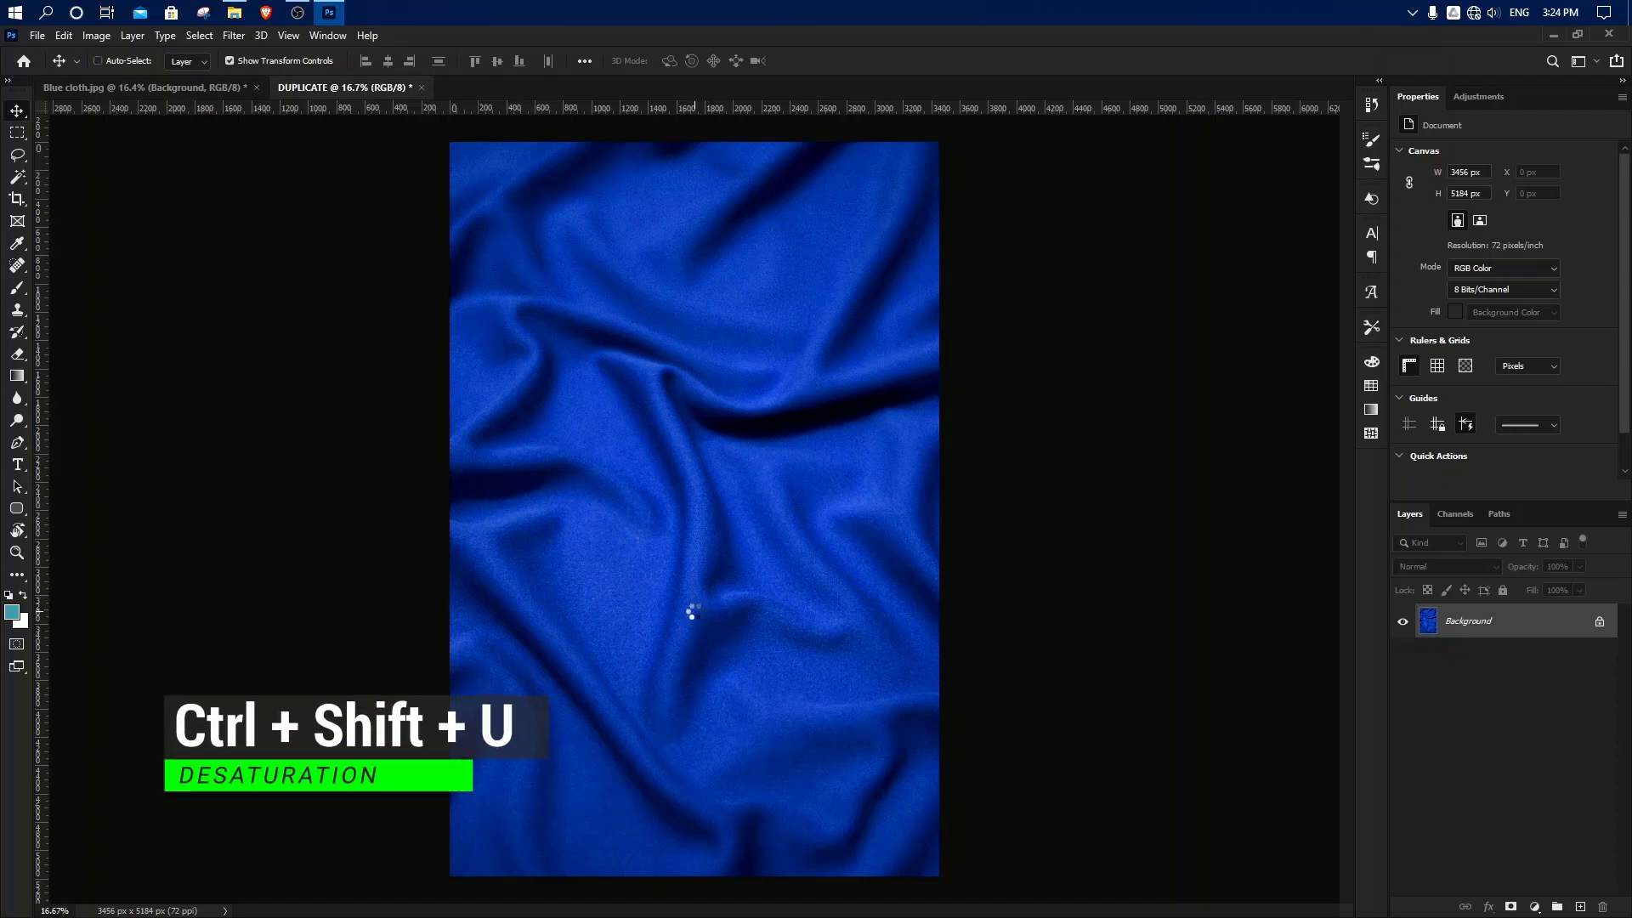
Step: Desaturate the cloth image in the DUPLICATE document and apply a Gaussian Blur with a radius of 5.8 pixels
key(ctrl+shift+u)
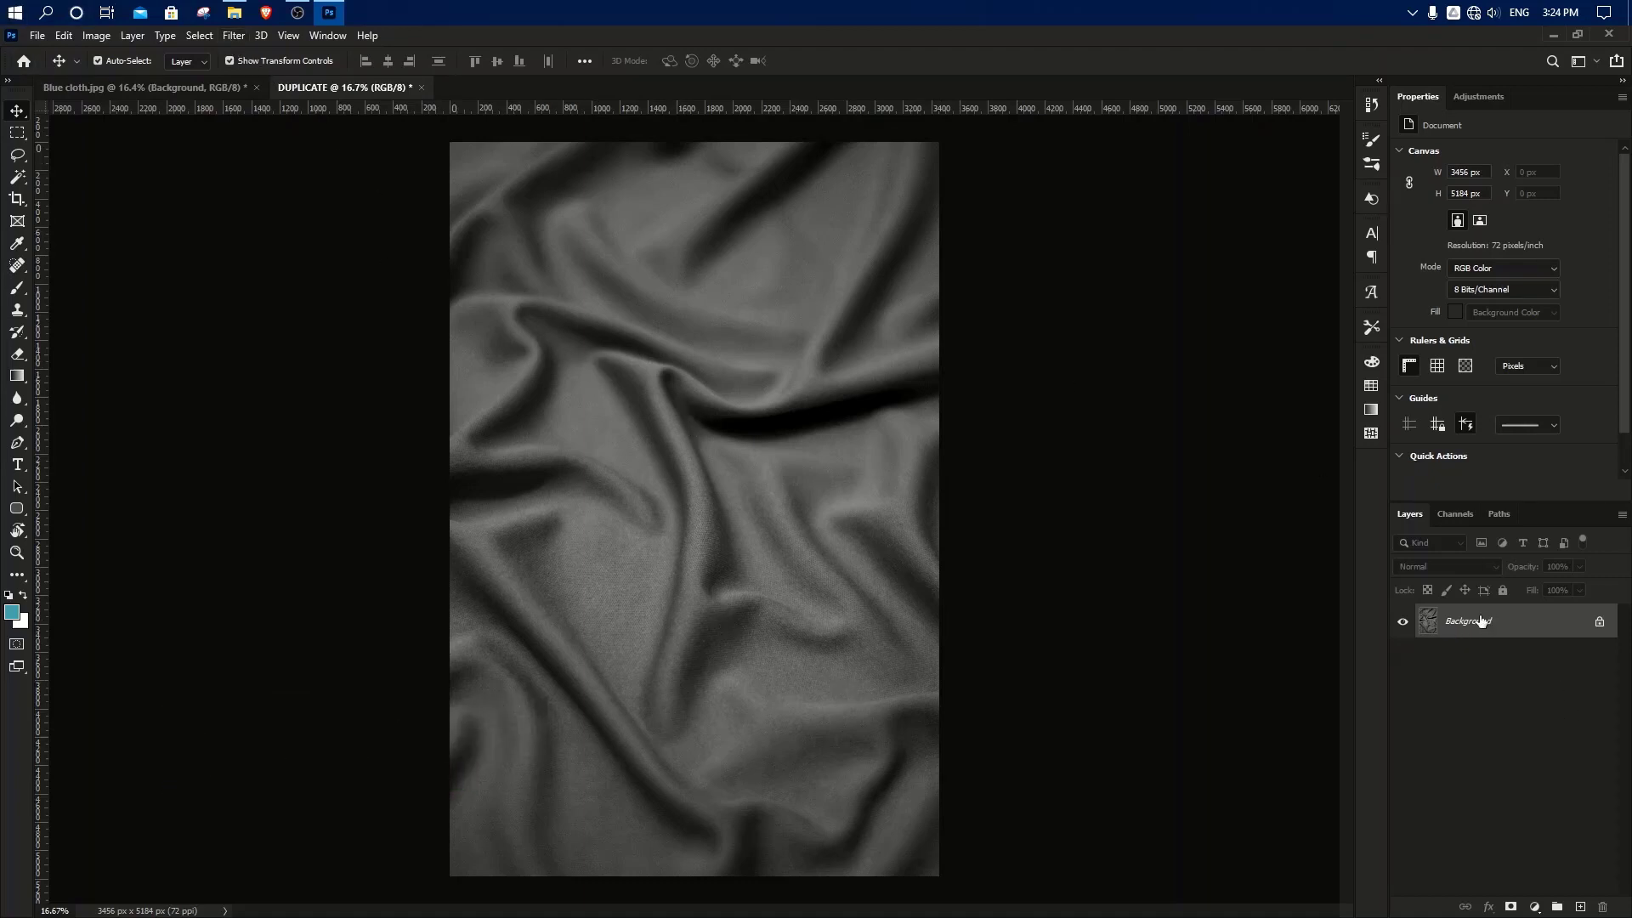
click(234, 35)
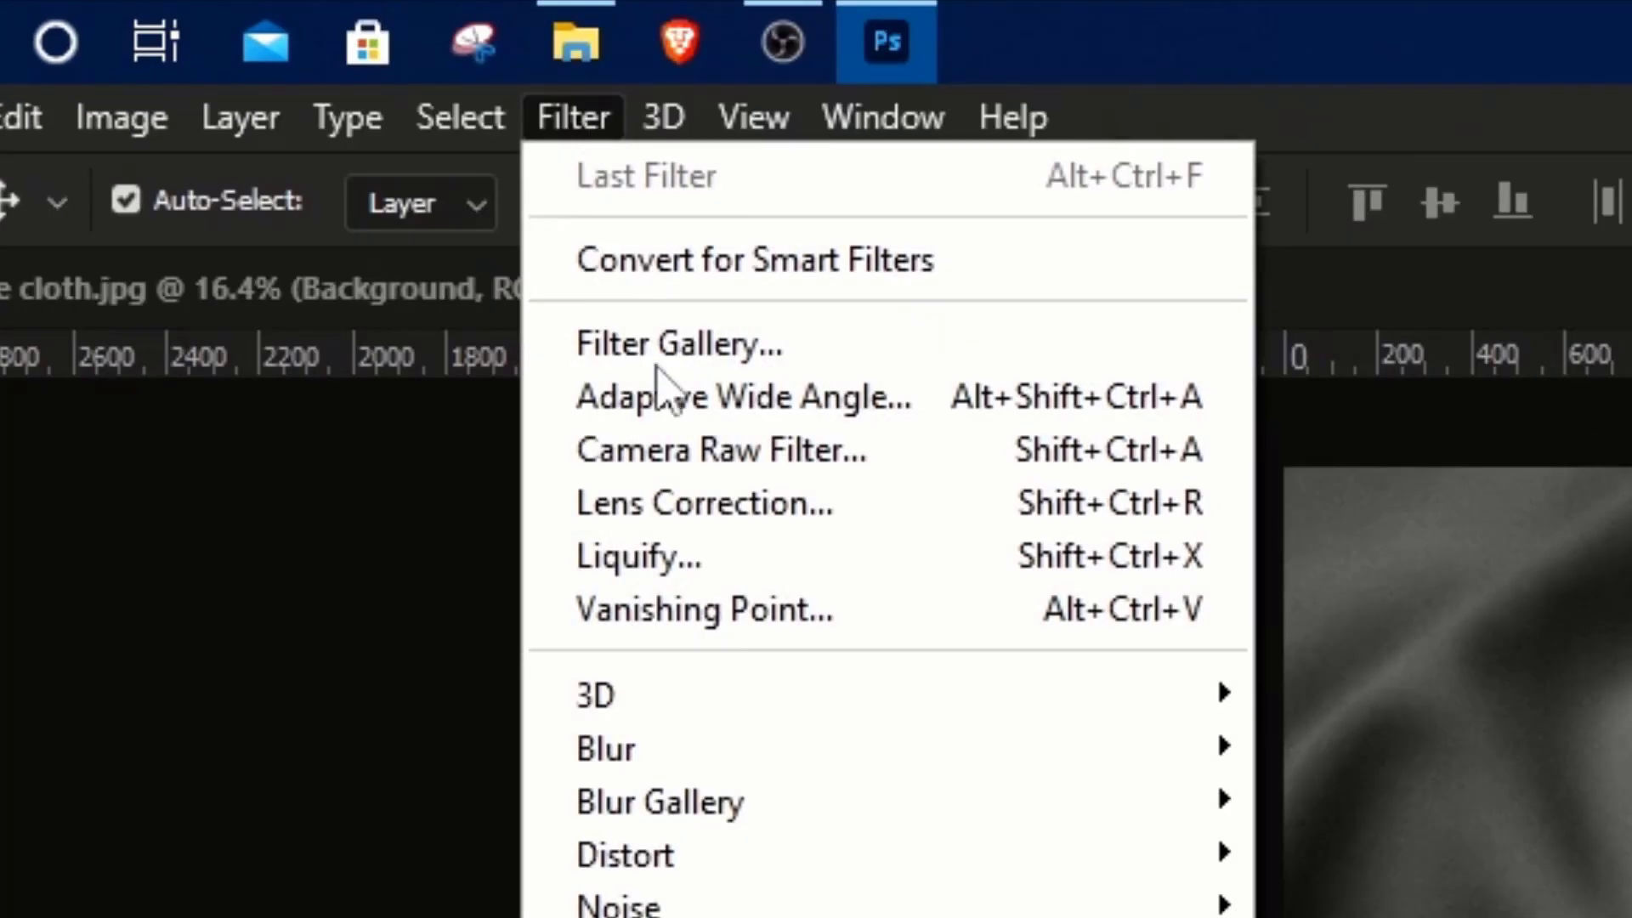
mouse_move(289, 230)
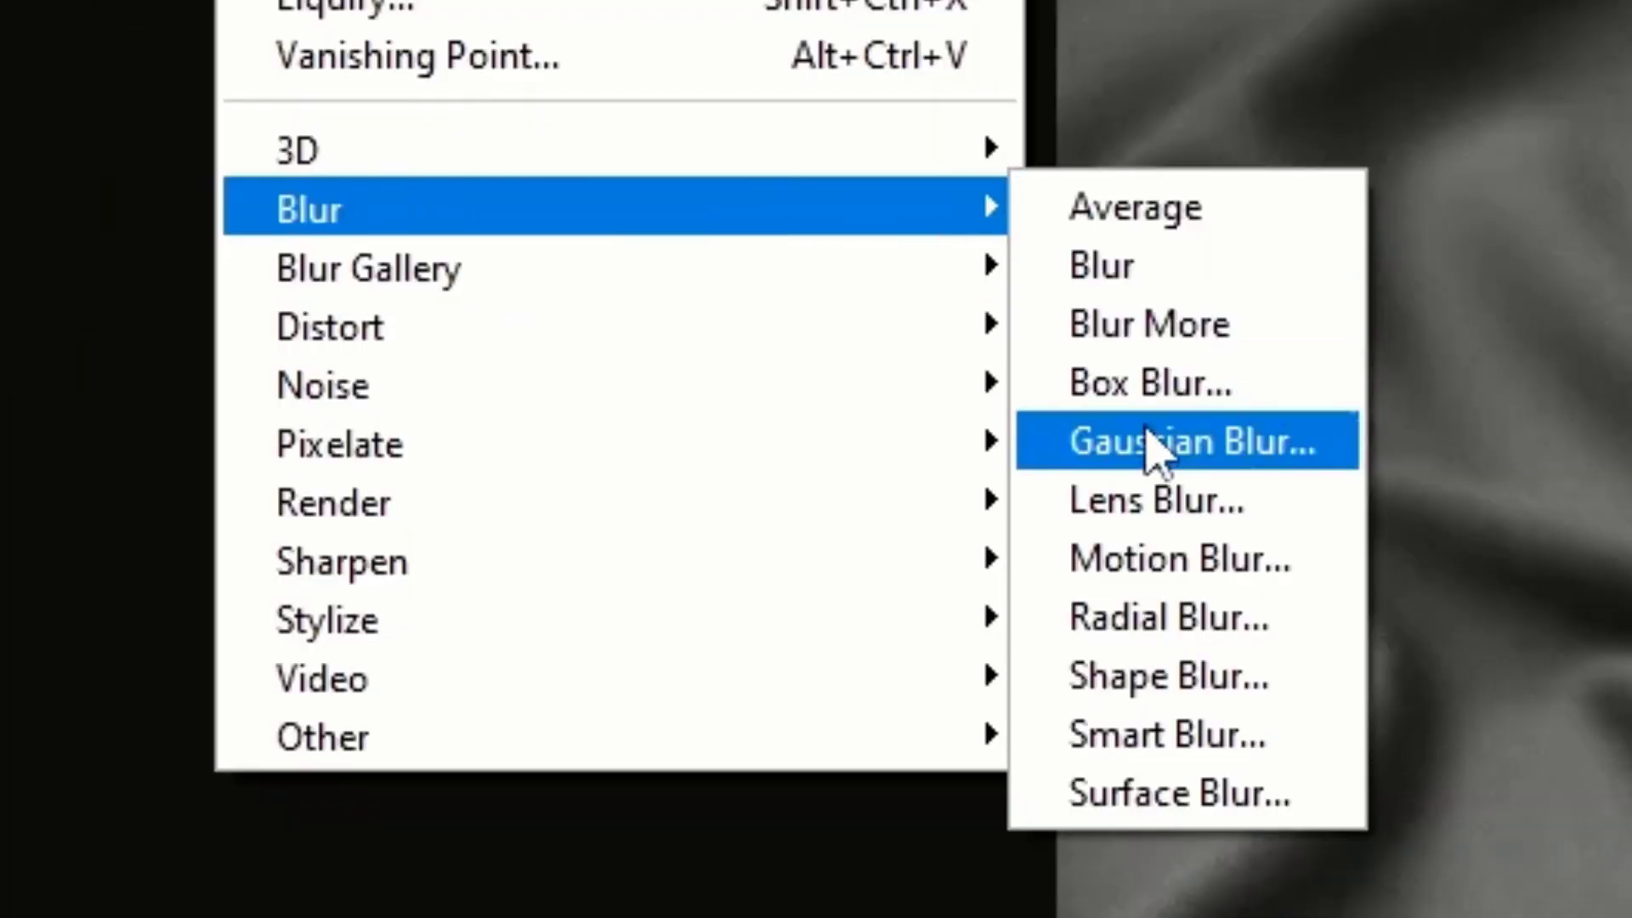
click(1159, 459)
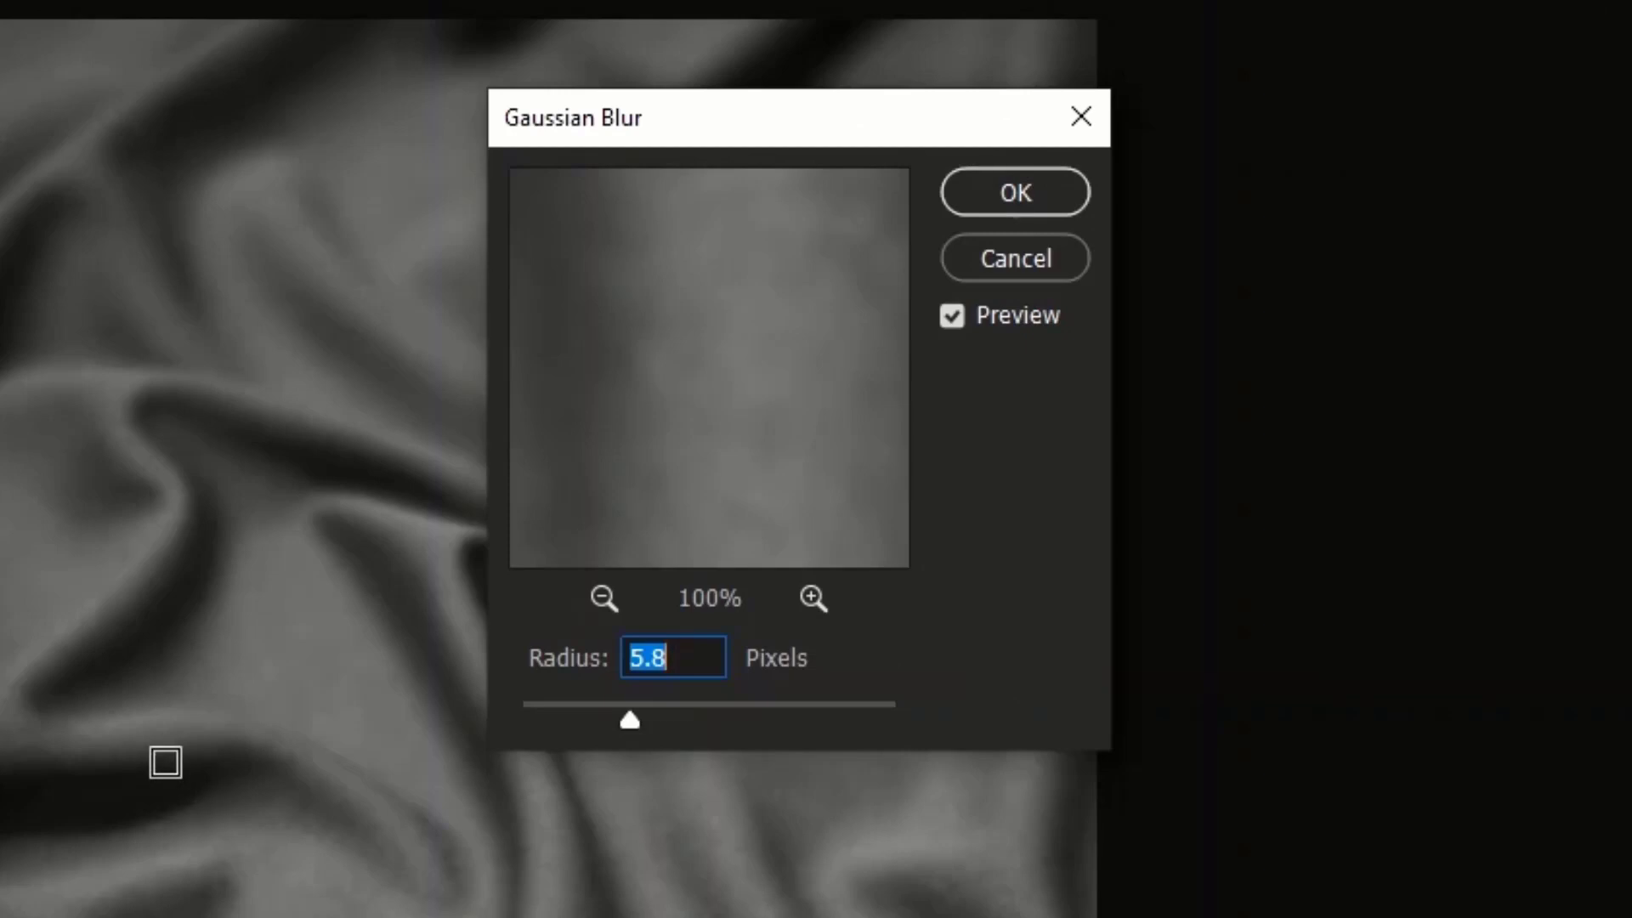
click(150, 762)
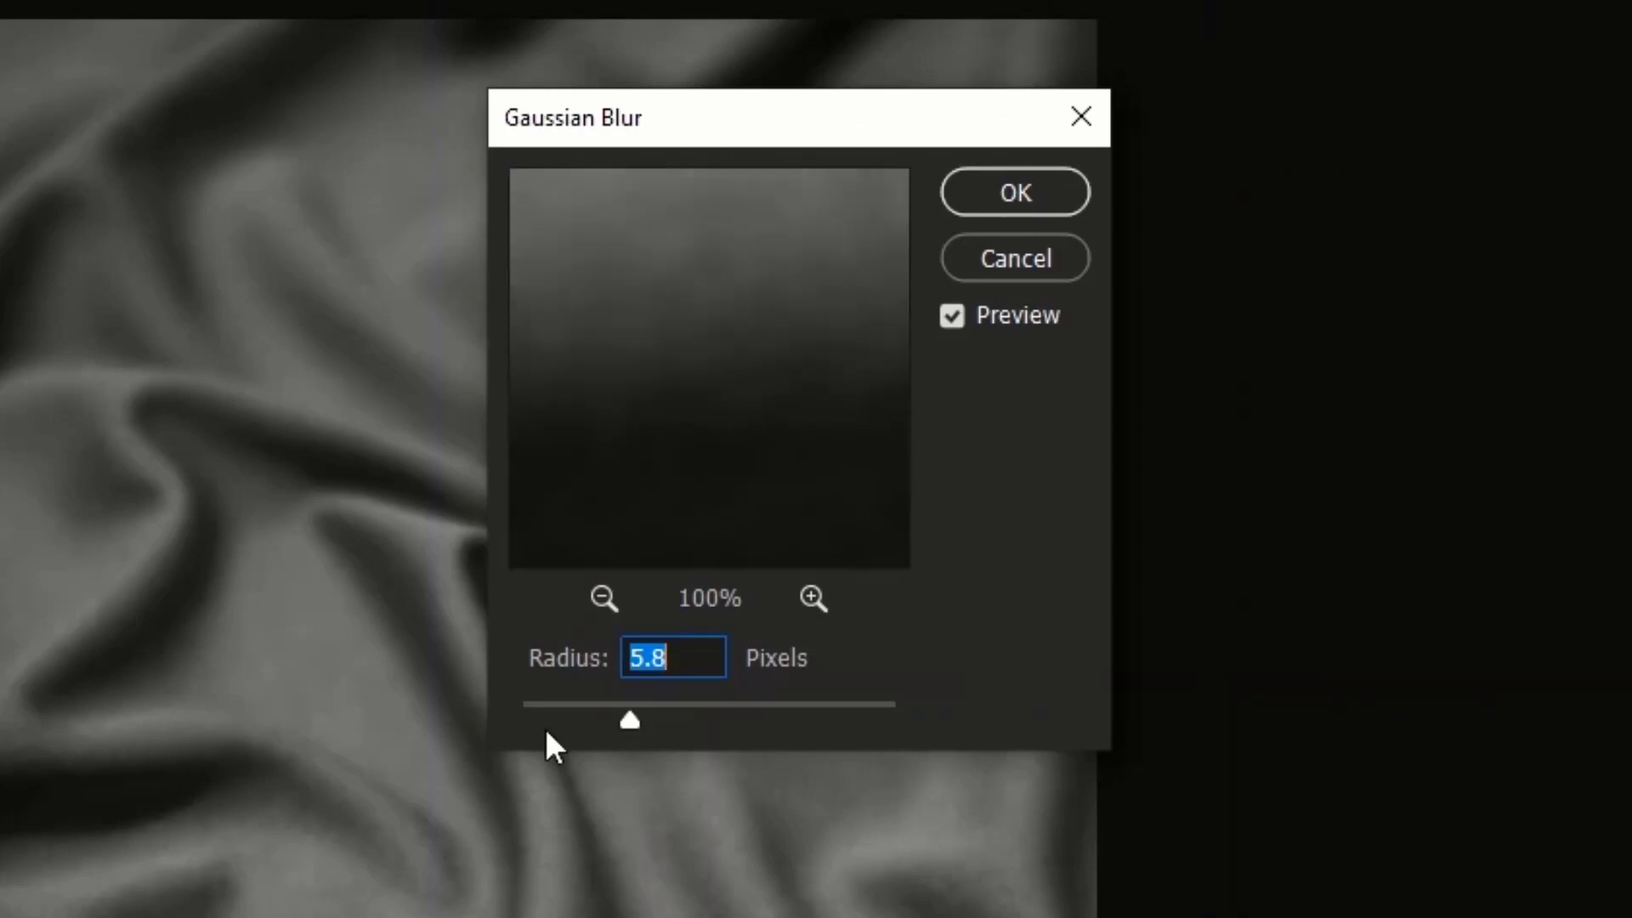
drag(619, 721, 481, 723)
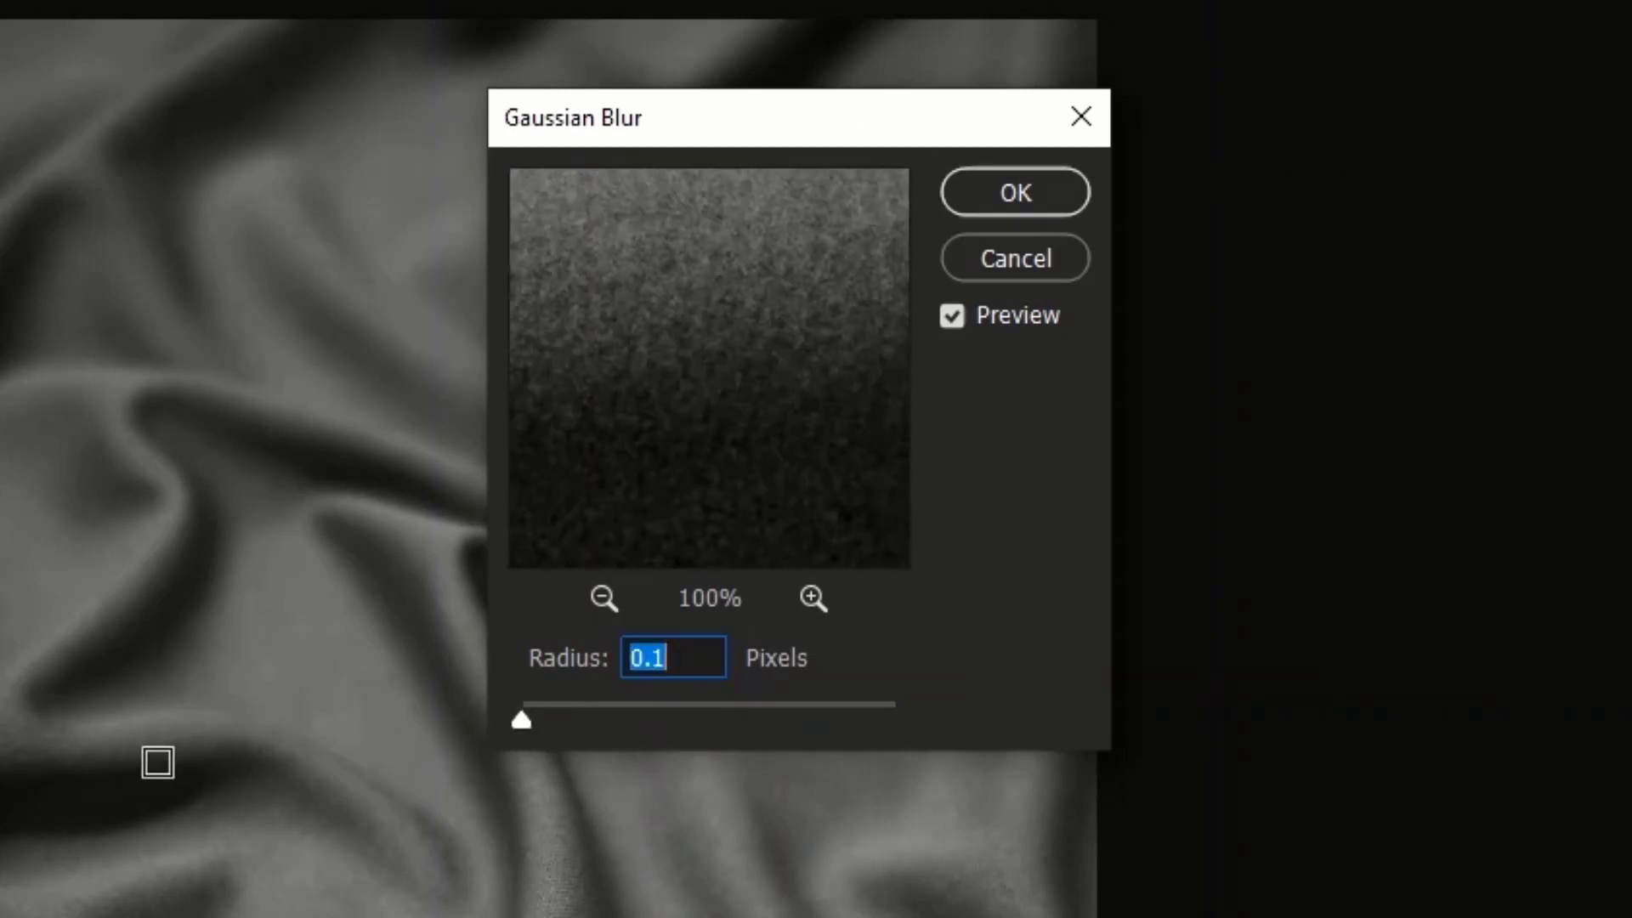
click(127, 613)
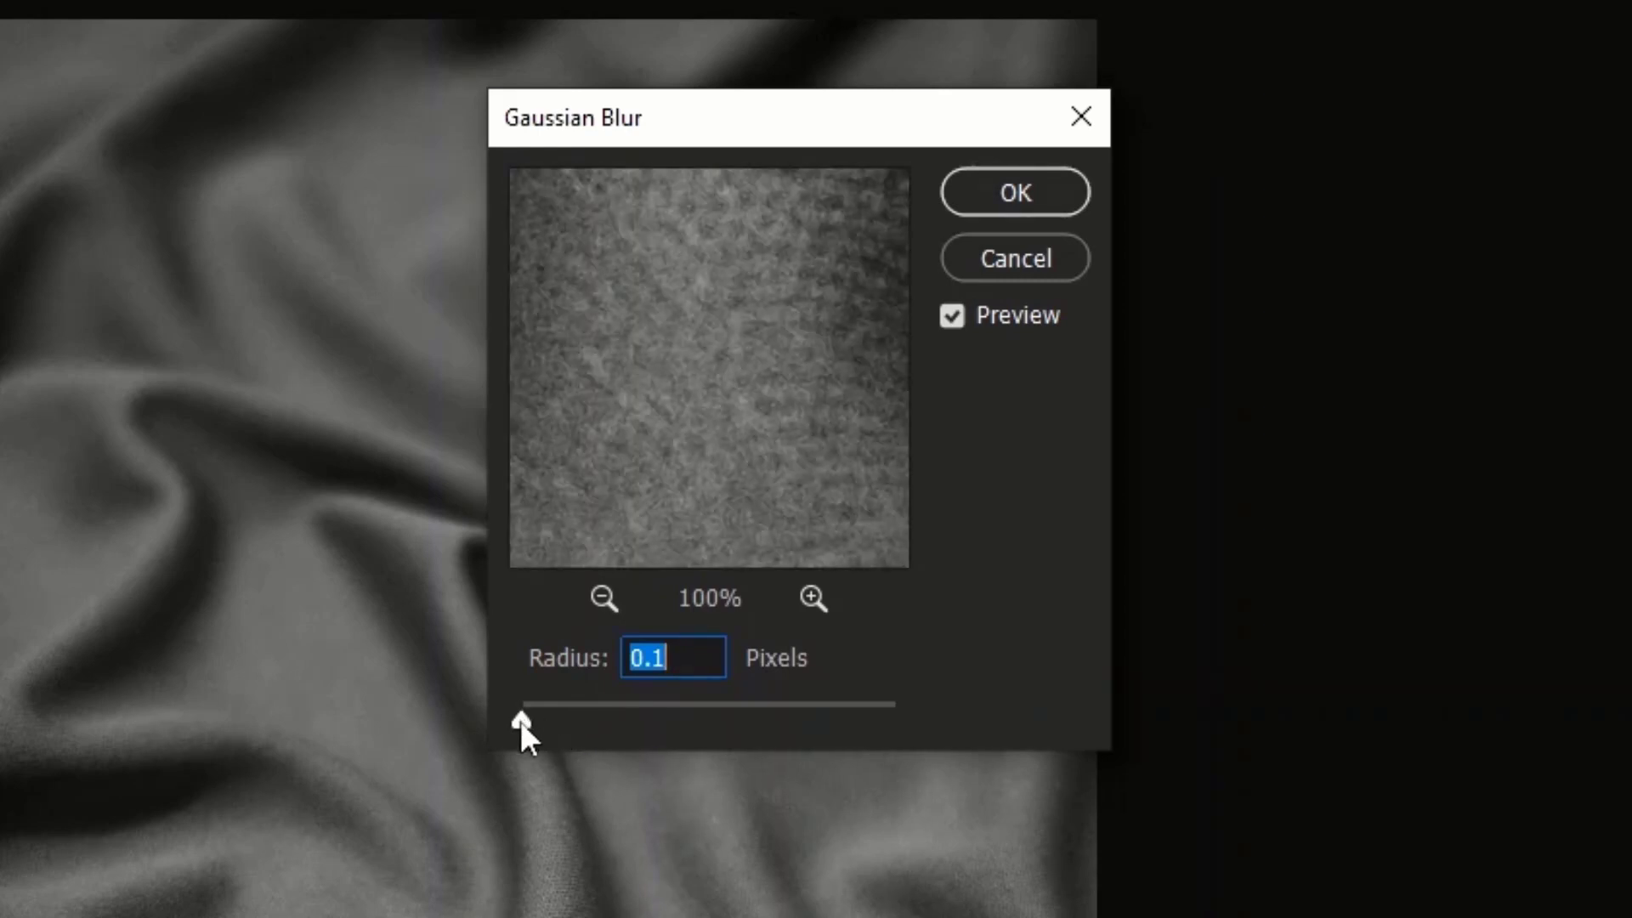
drag(521, 719, 631, 722)
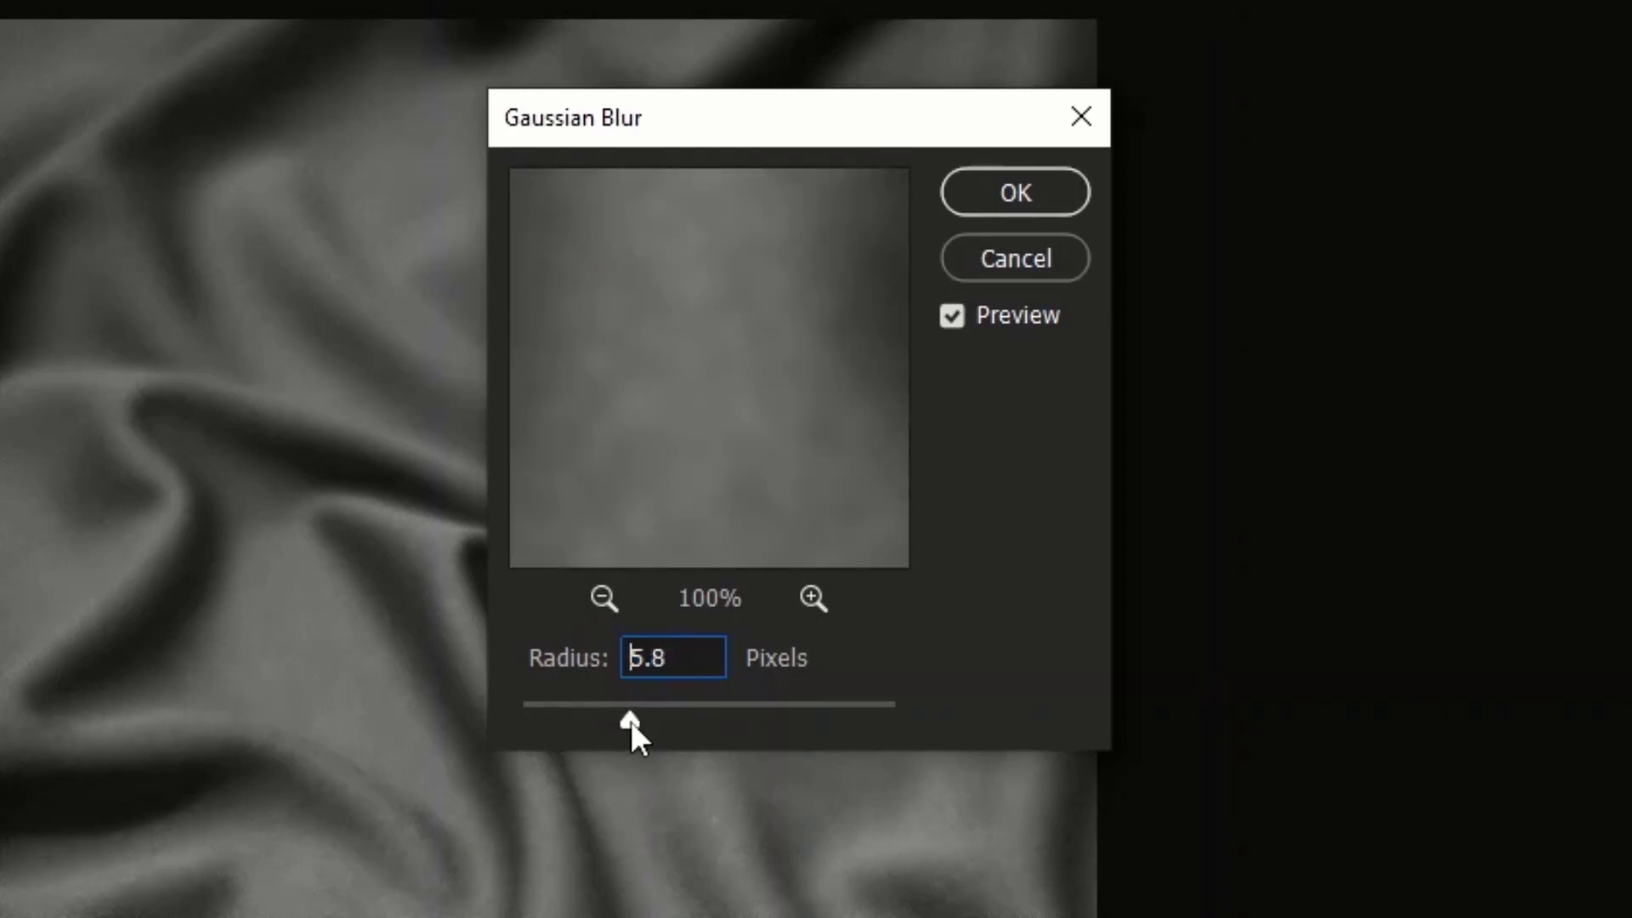
click(988, 198)
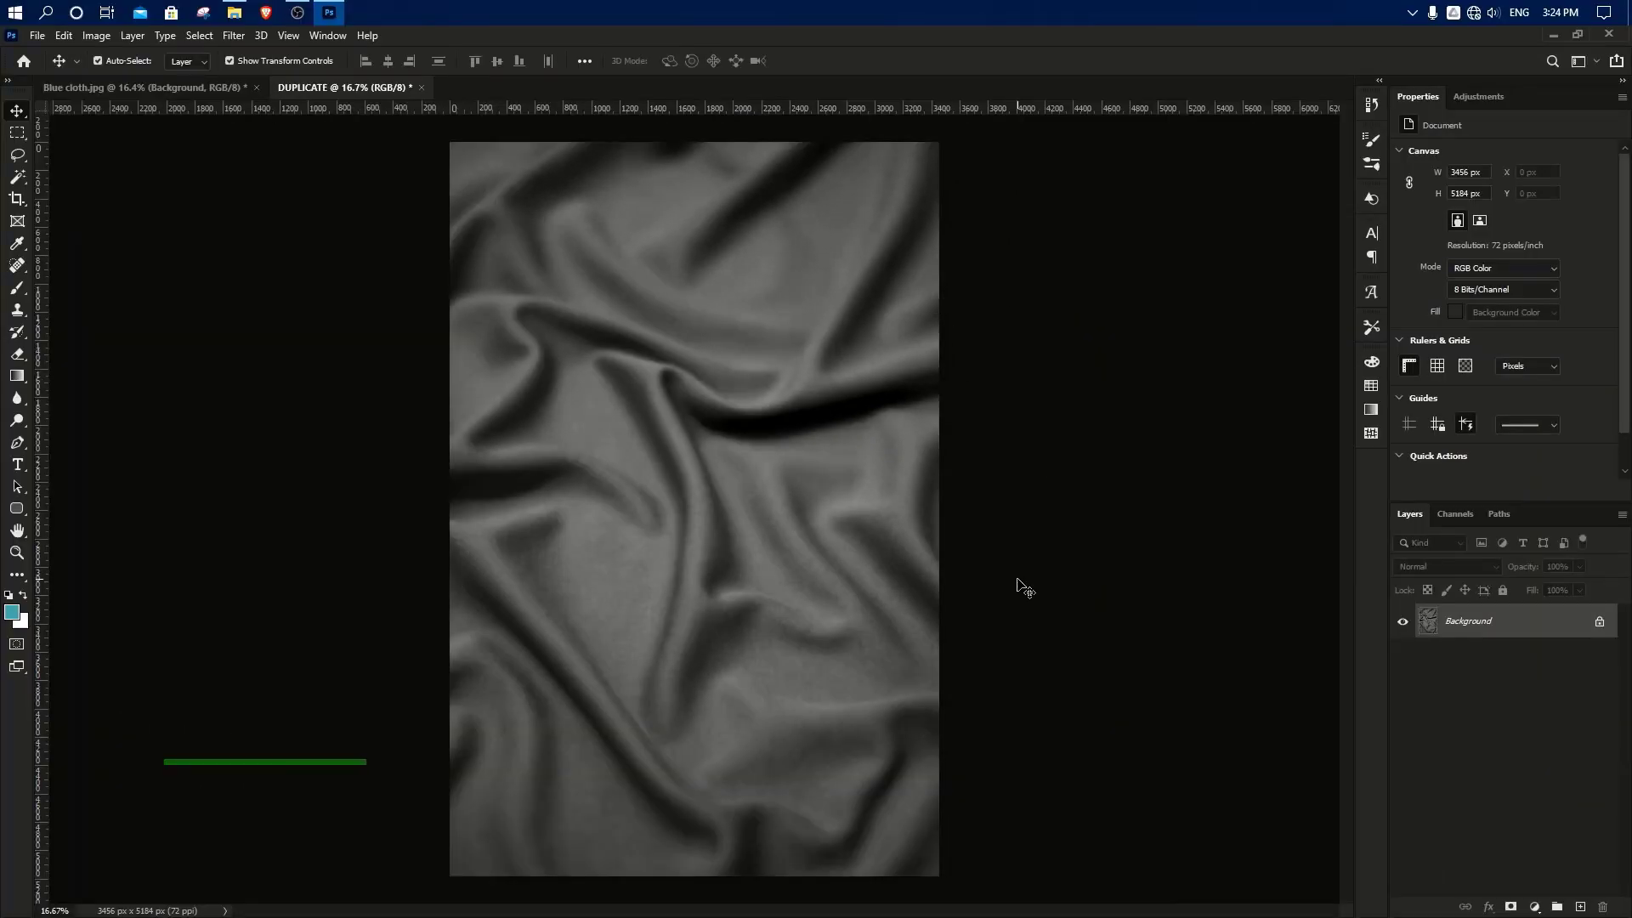
Step: Save the blurred grayscale document as DUPLICATE.psd in the Tutorial files folder and close it
key(ctrl+shift+s)
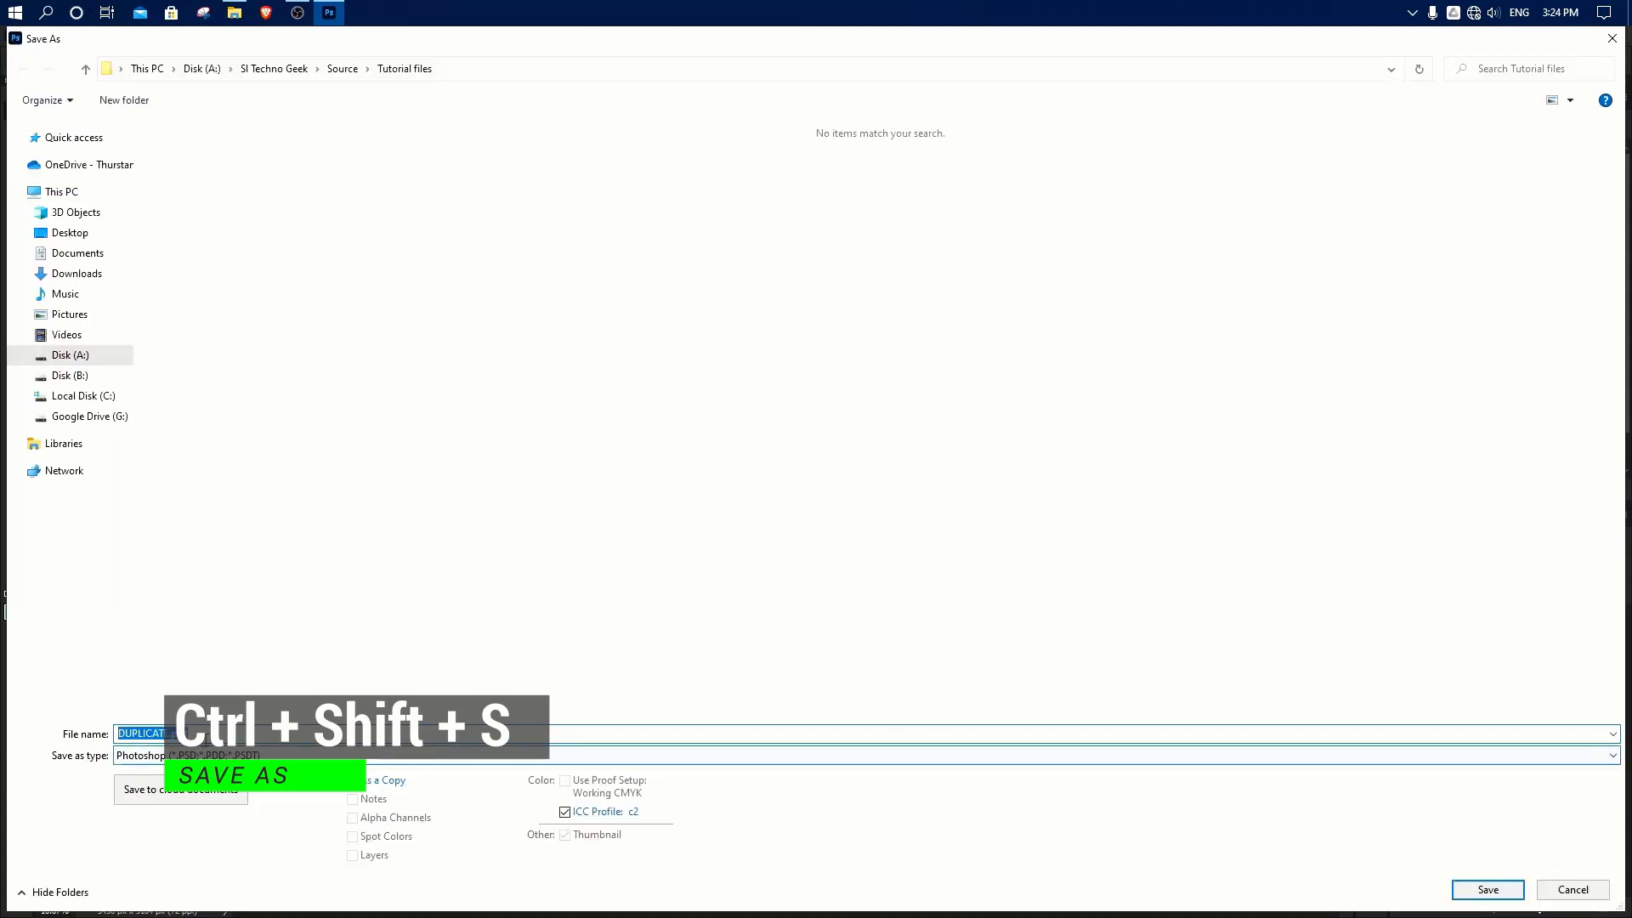
click(413, 354)
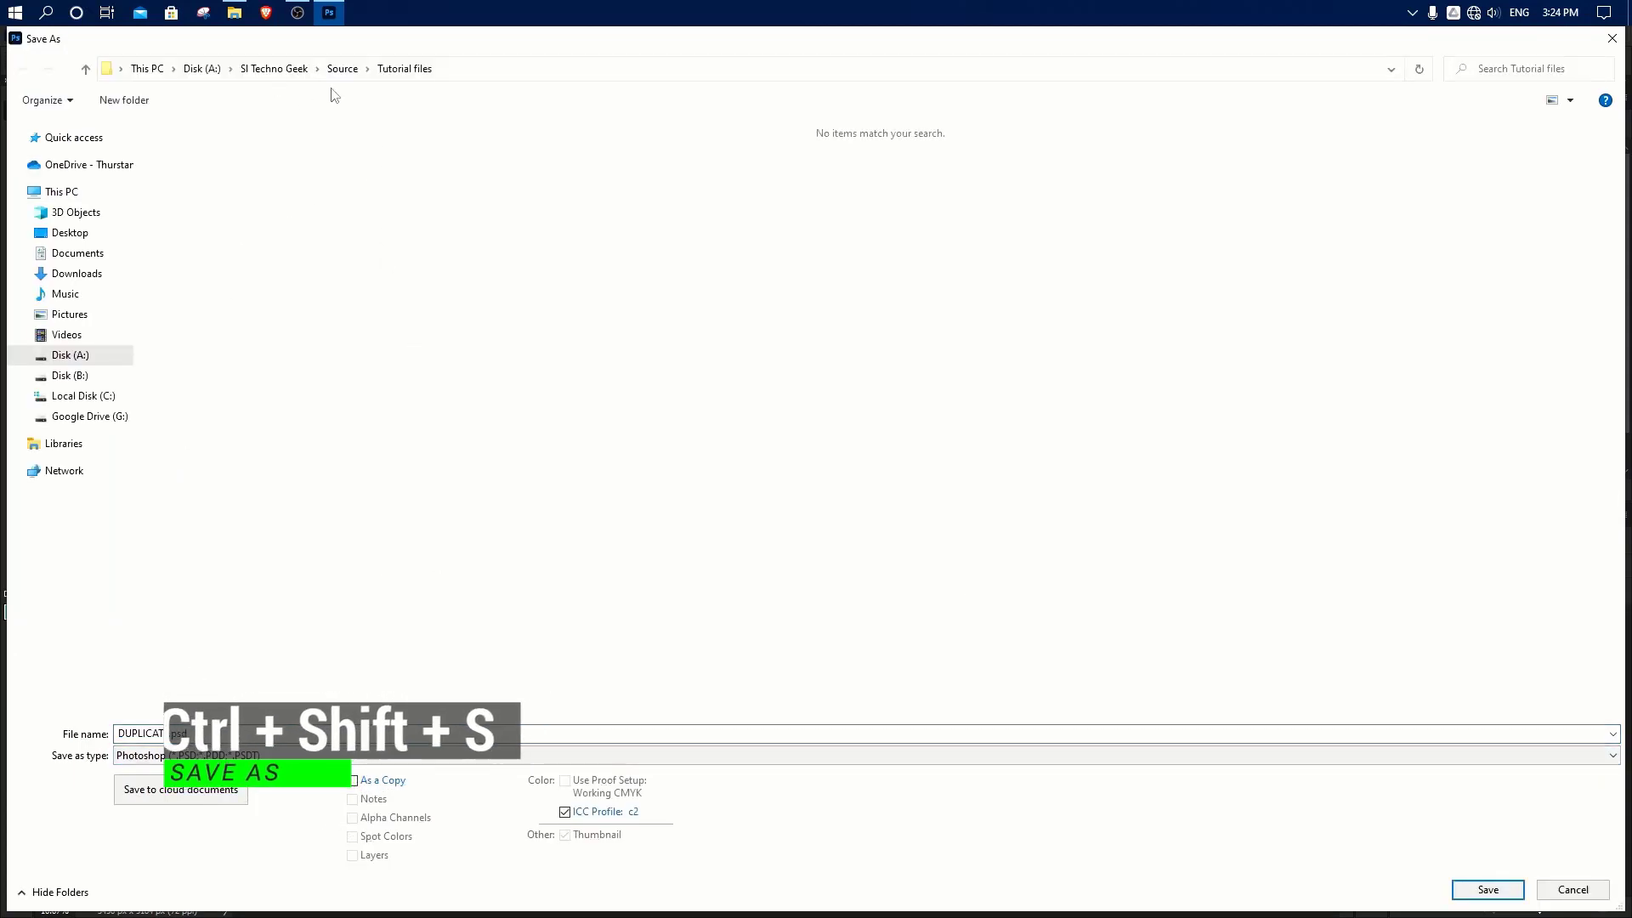
click(164, 733)
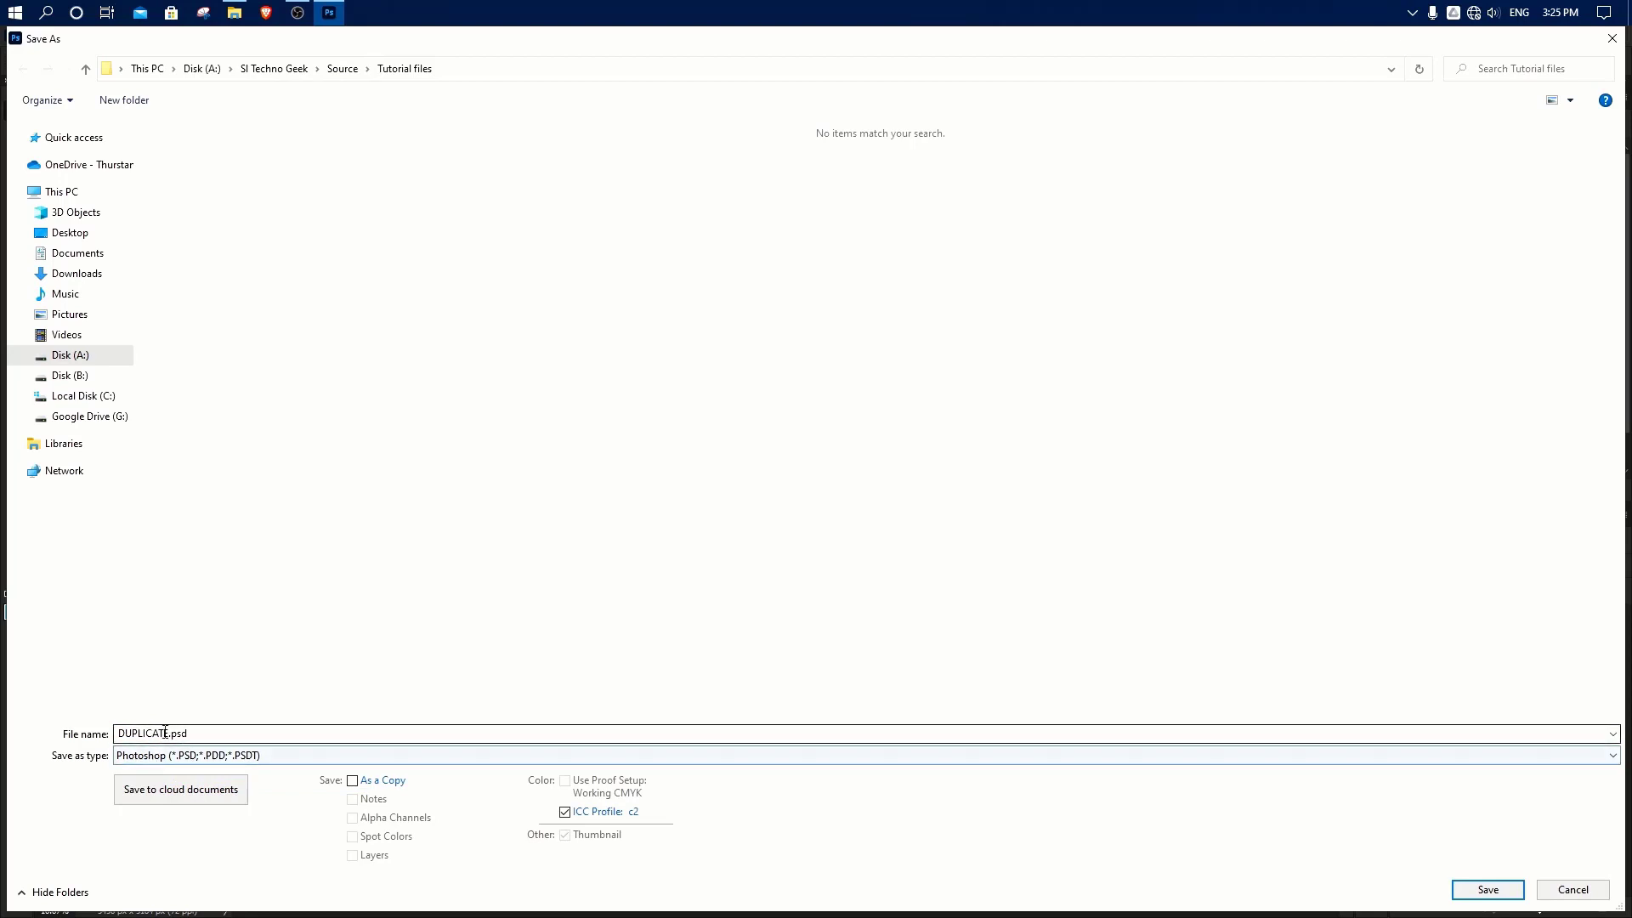
click(1471, 888)
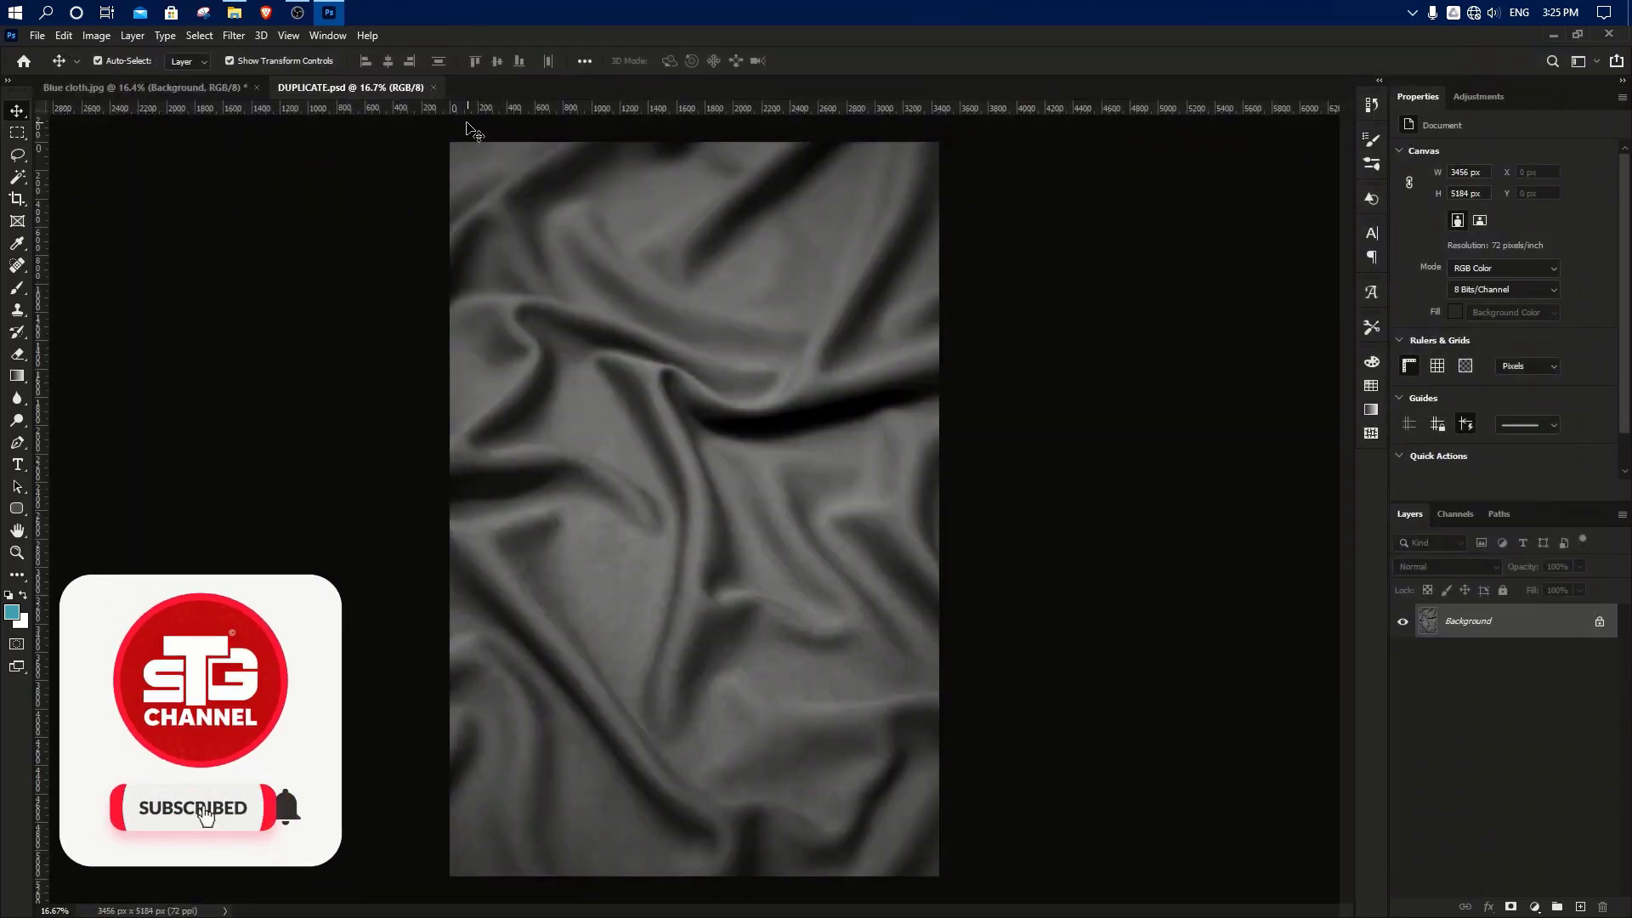
click(434, 88)
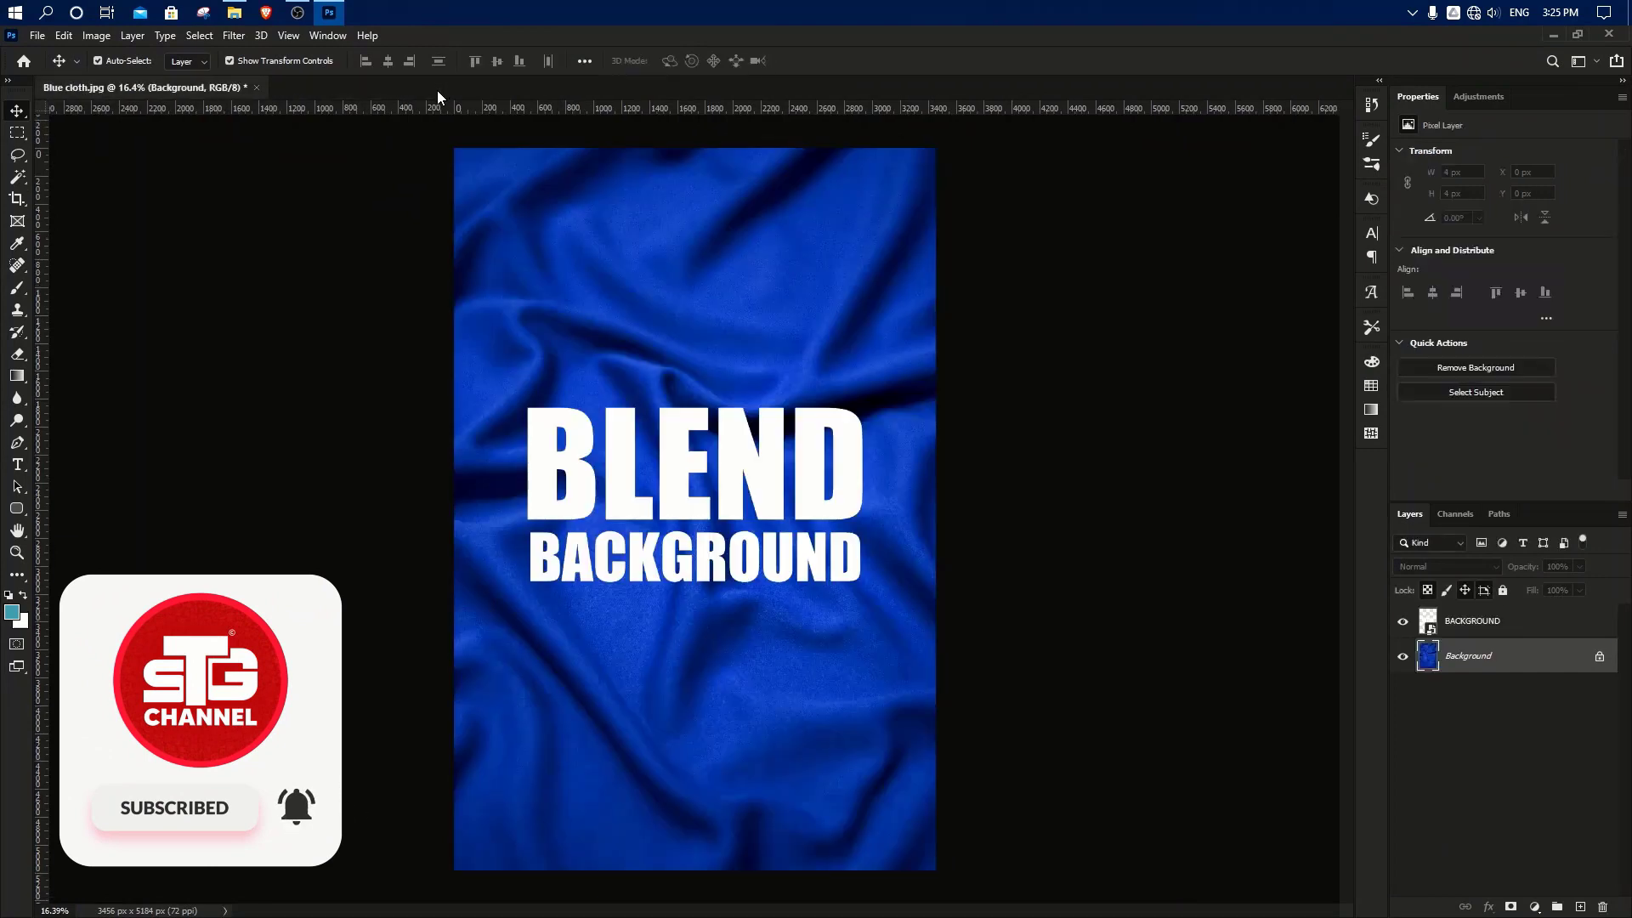
Step: Set up a Displace filter on the text smart object with horizontal and vertical scales of 20
click(1523, 638)
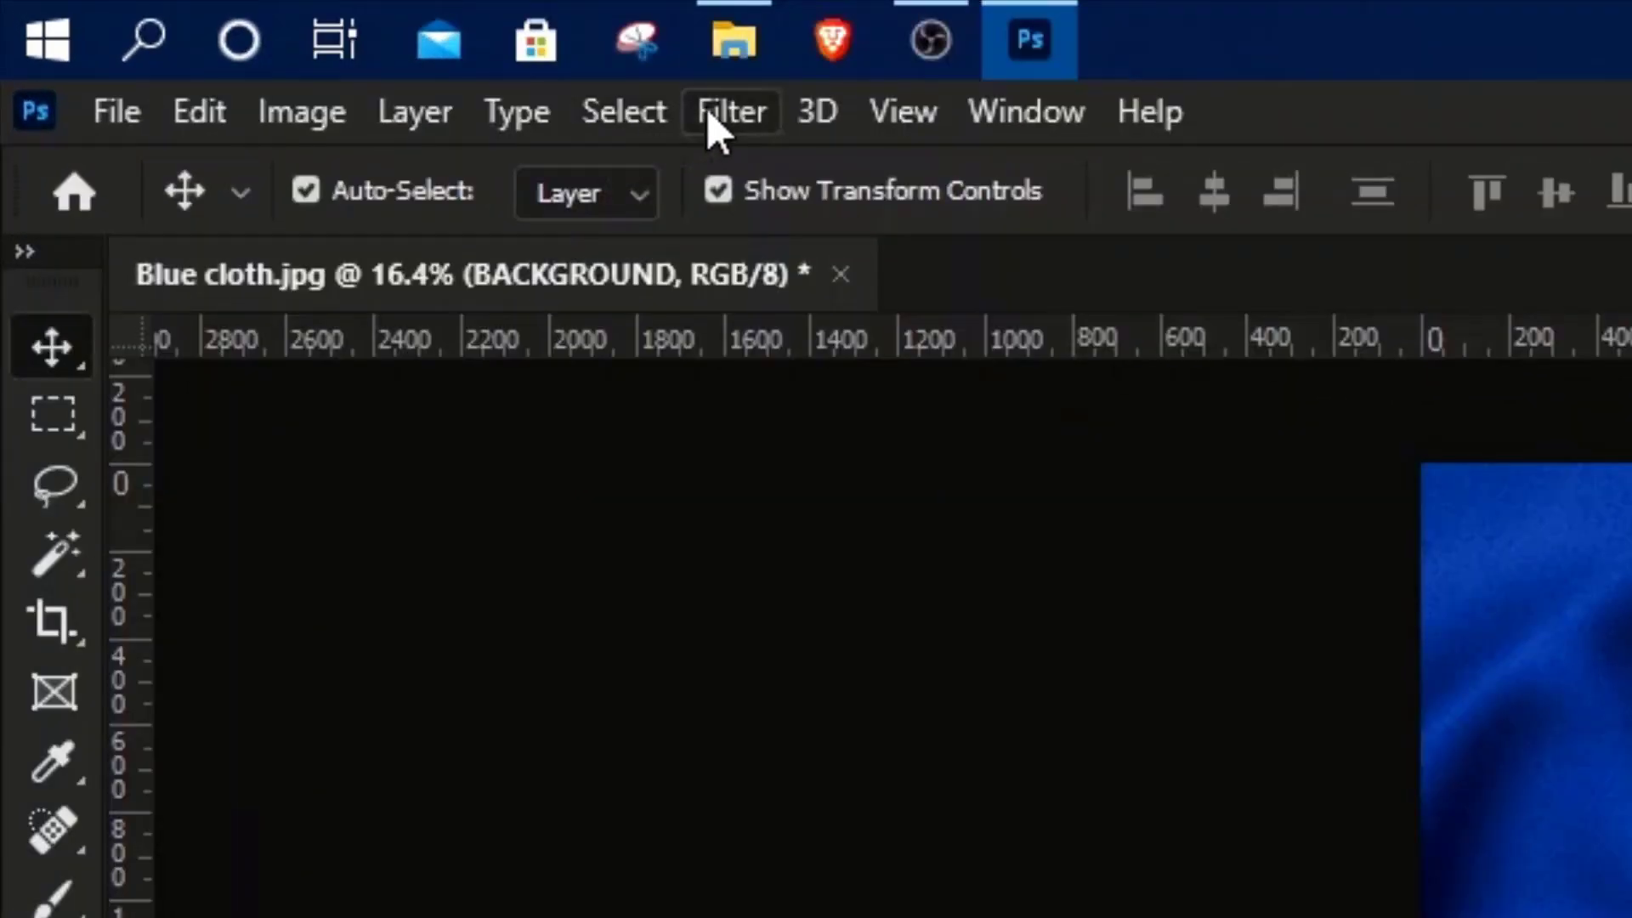
click(713, 119)
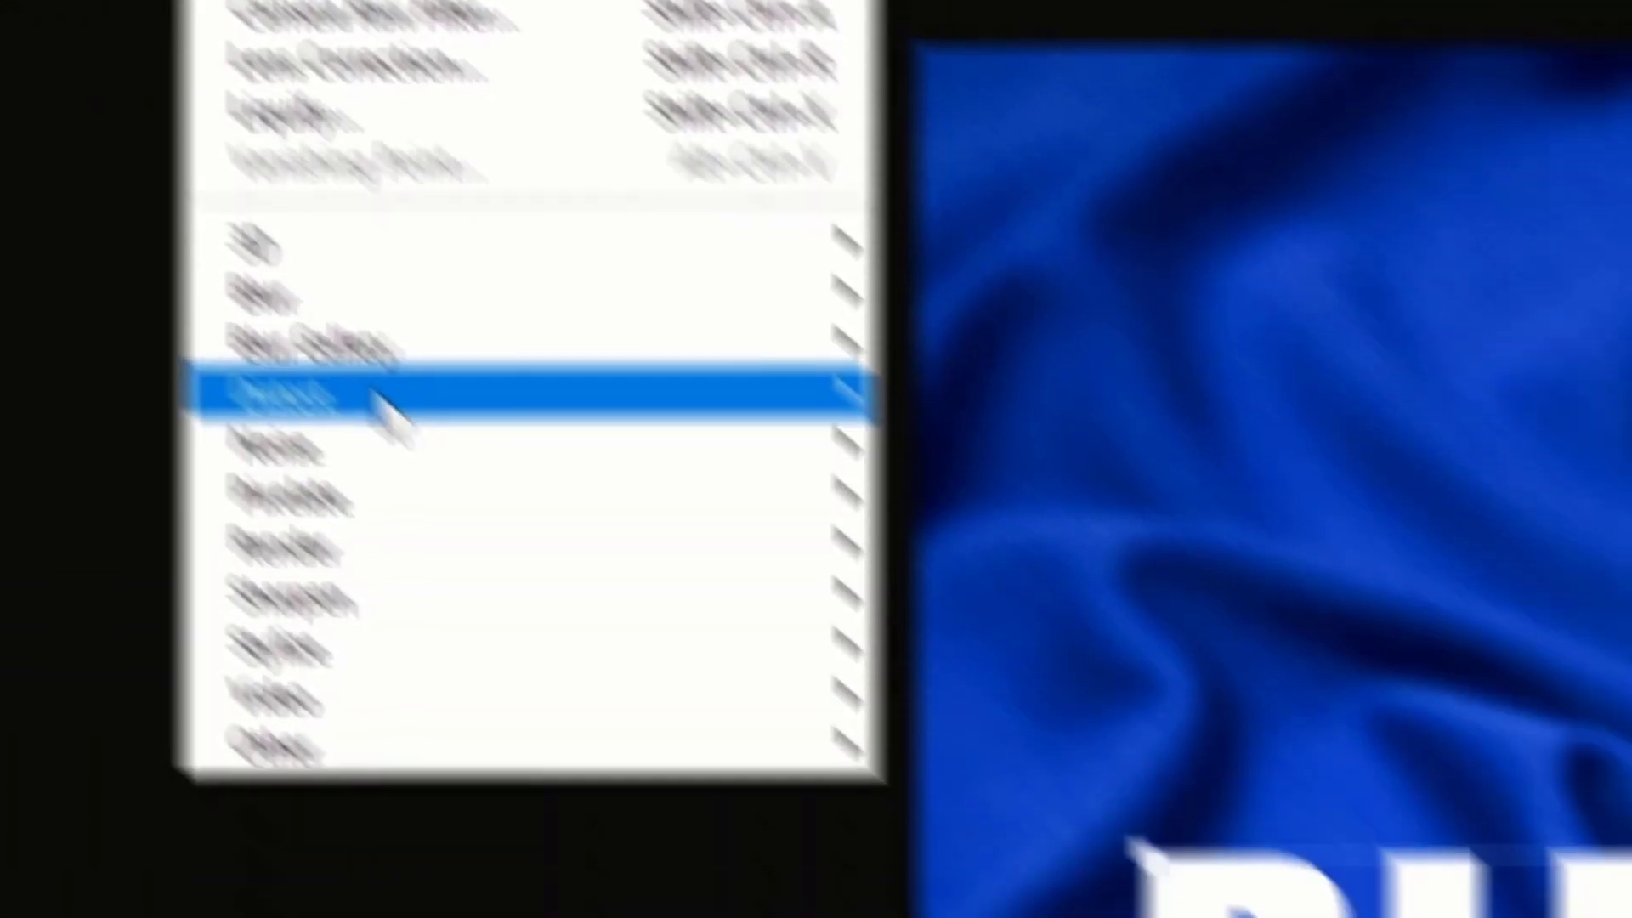
mouse_move(896, 829)
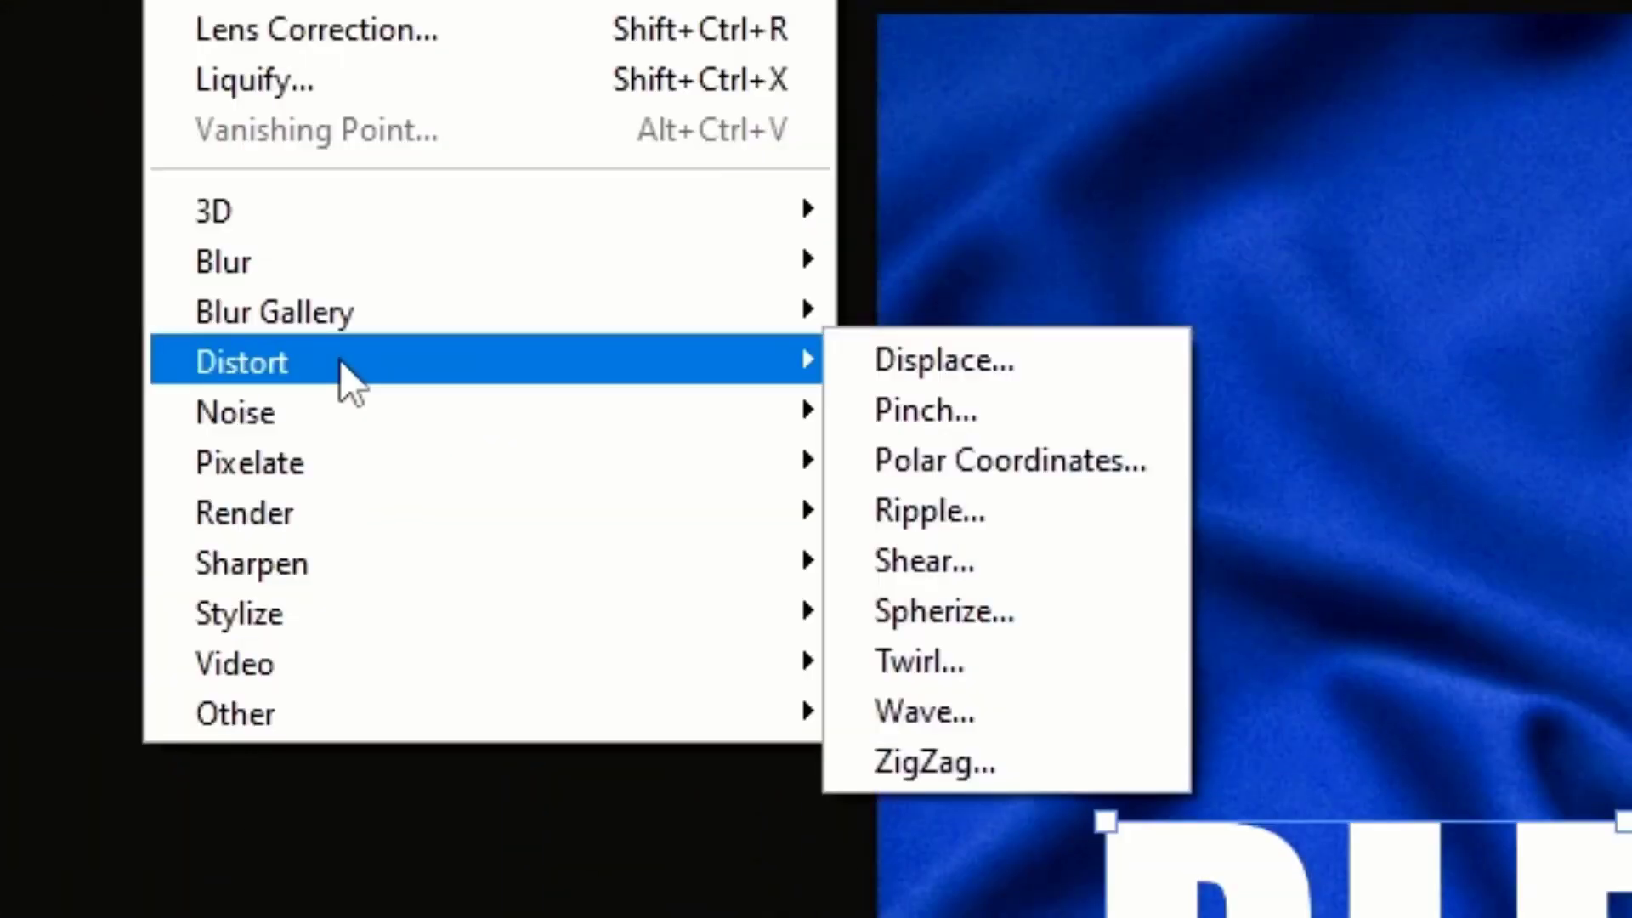
click(969, 375)
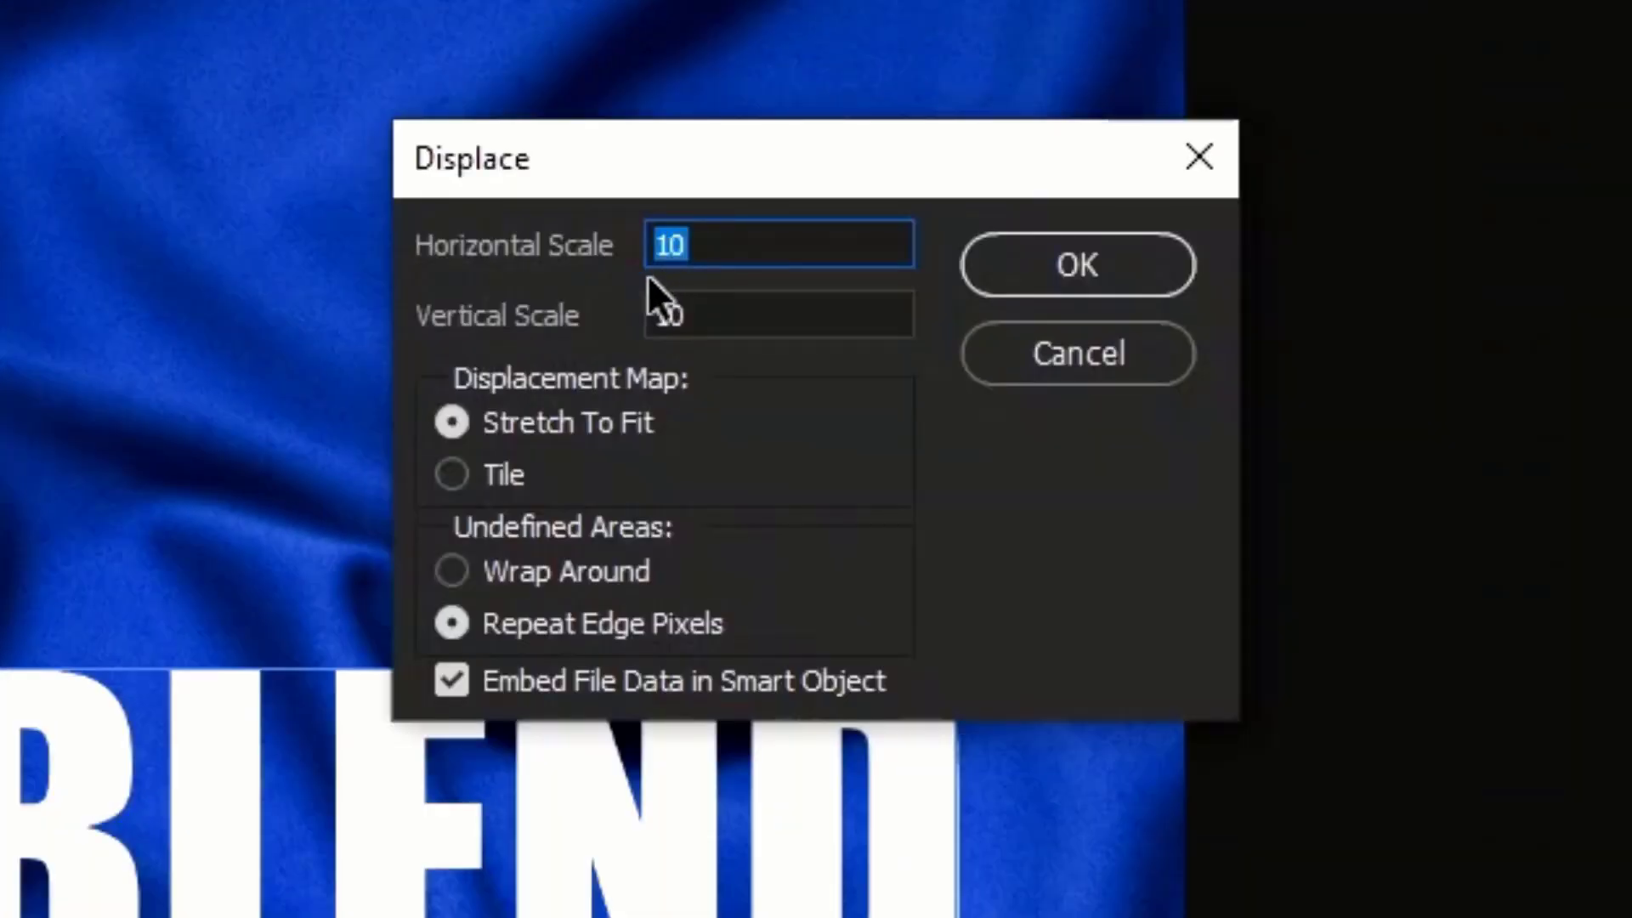
drag(721, 245, 648, 318)
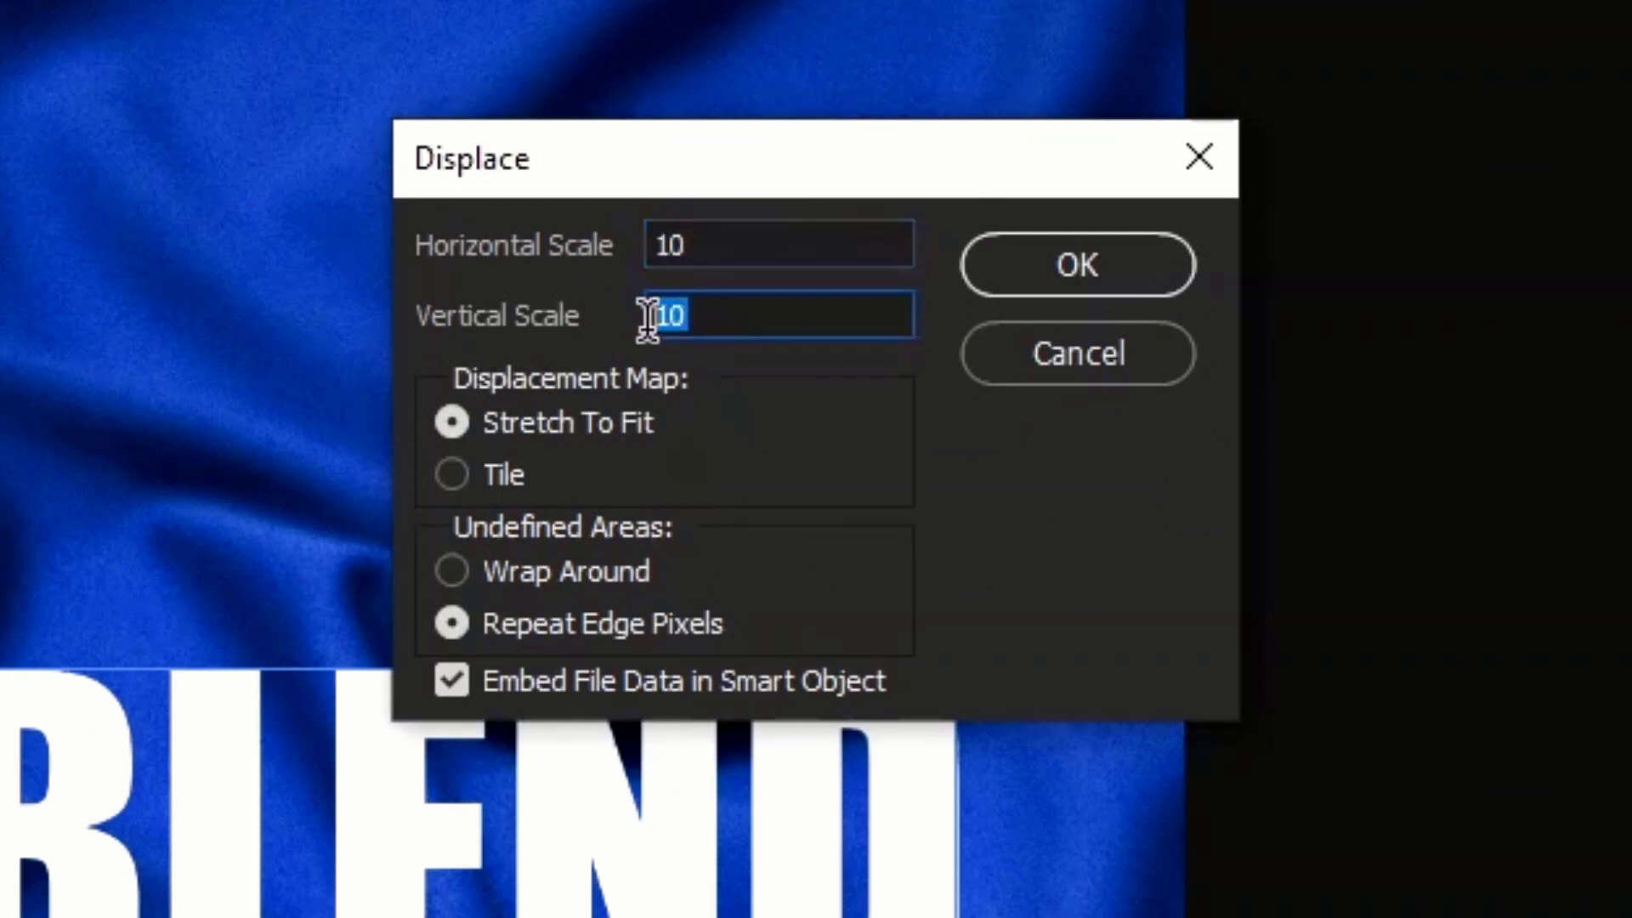
drag(725, 233, 692, 247)
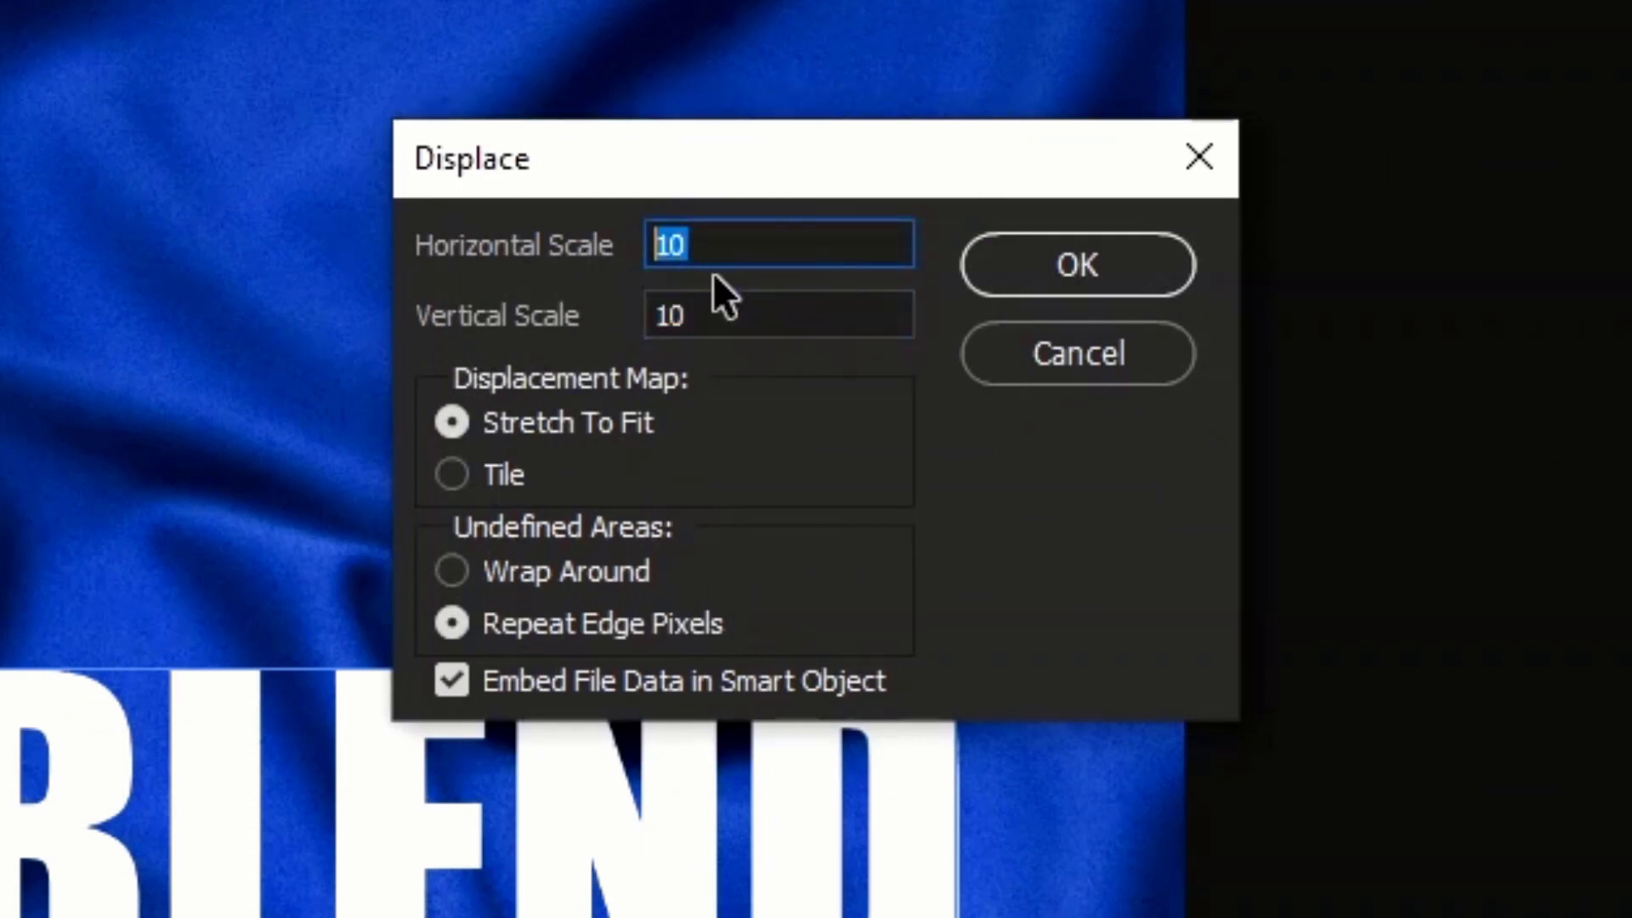
text(20)
drag(688, 316, 641, 315)
text(20)
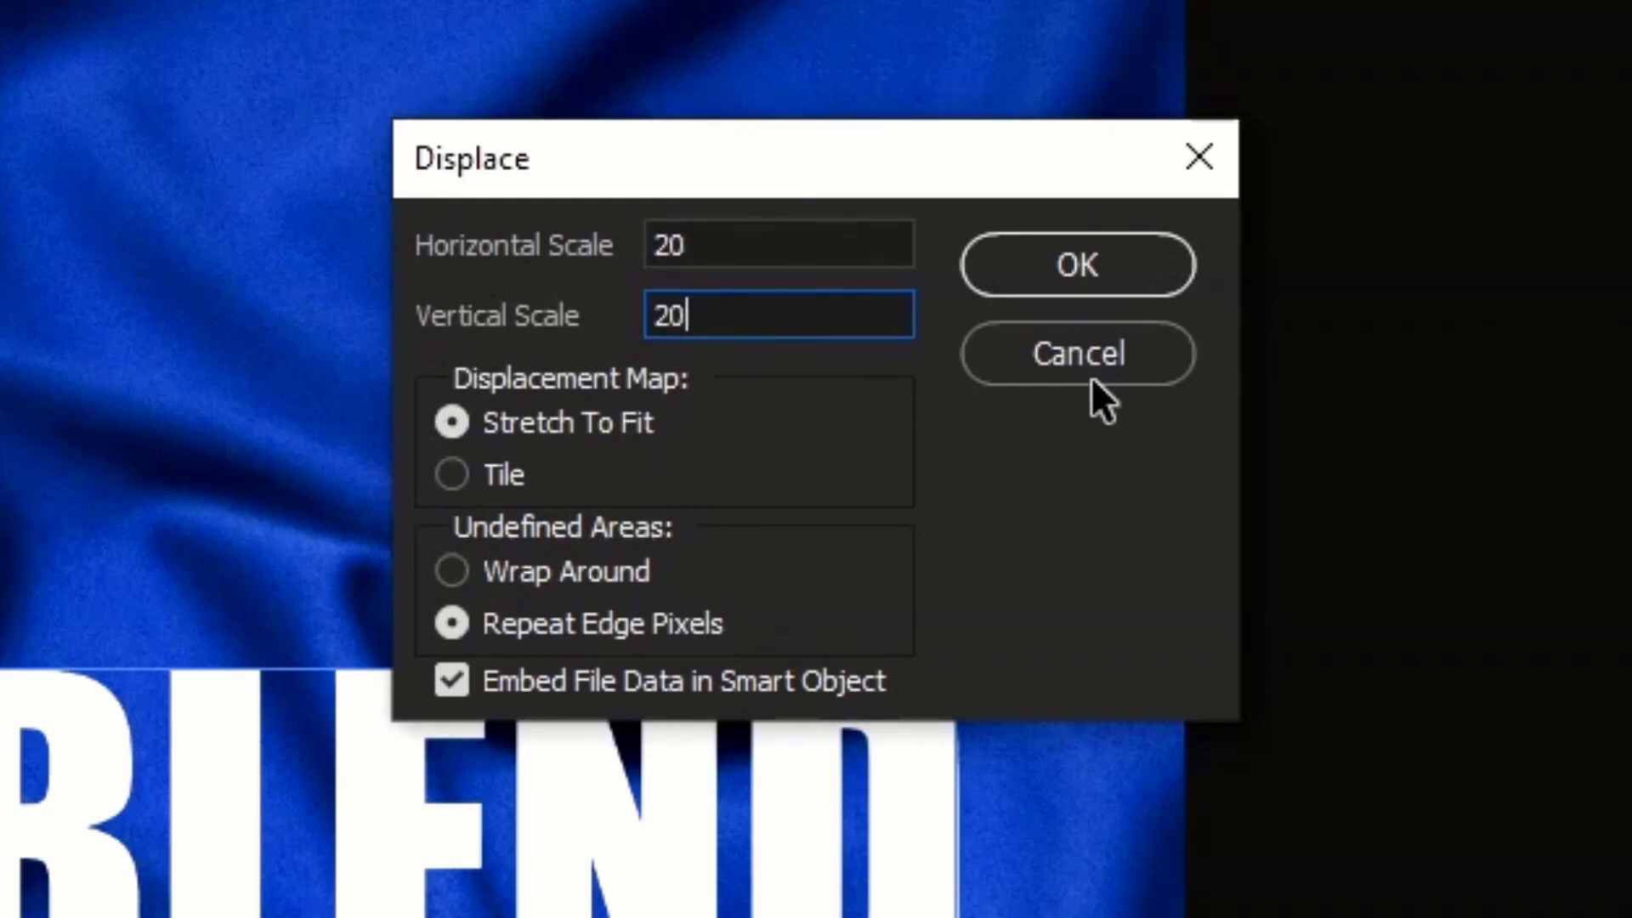
Step: Apply the Displace filter to the text using DUPLICATE.psd as the displacement map
click(1068, 281)
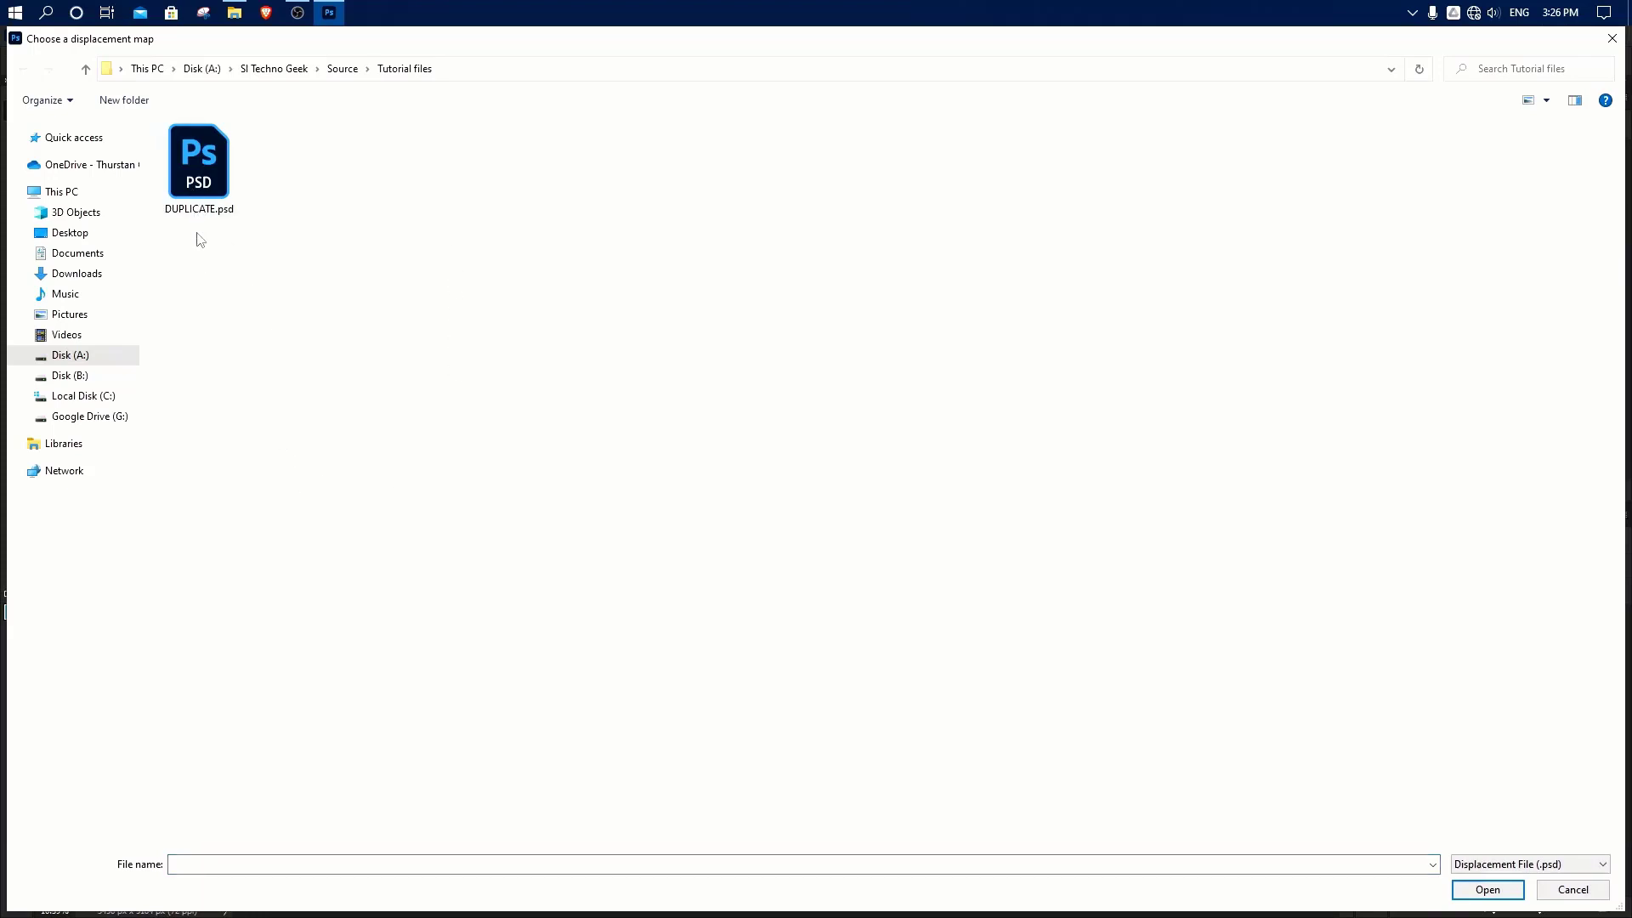
click(197, 170)
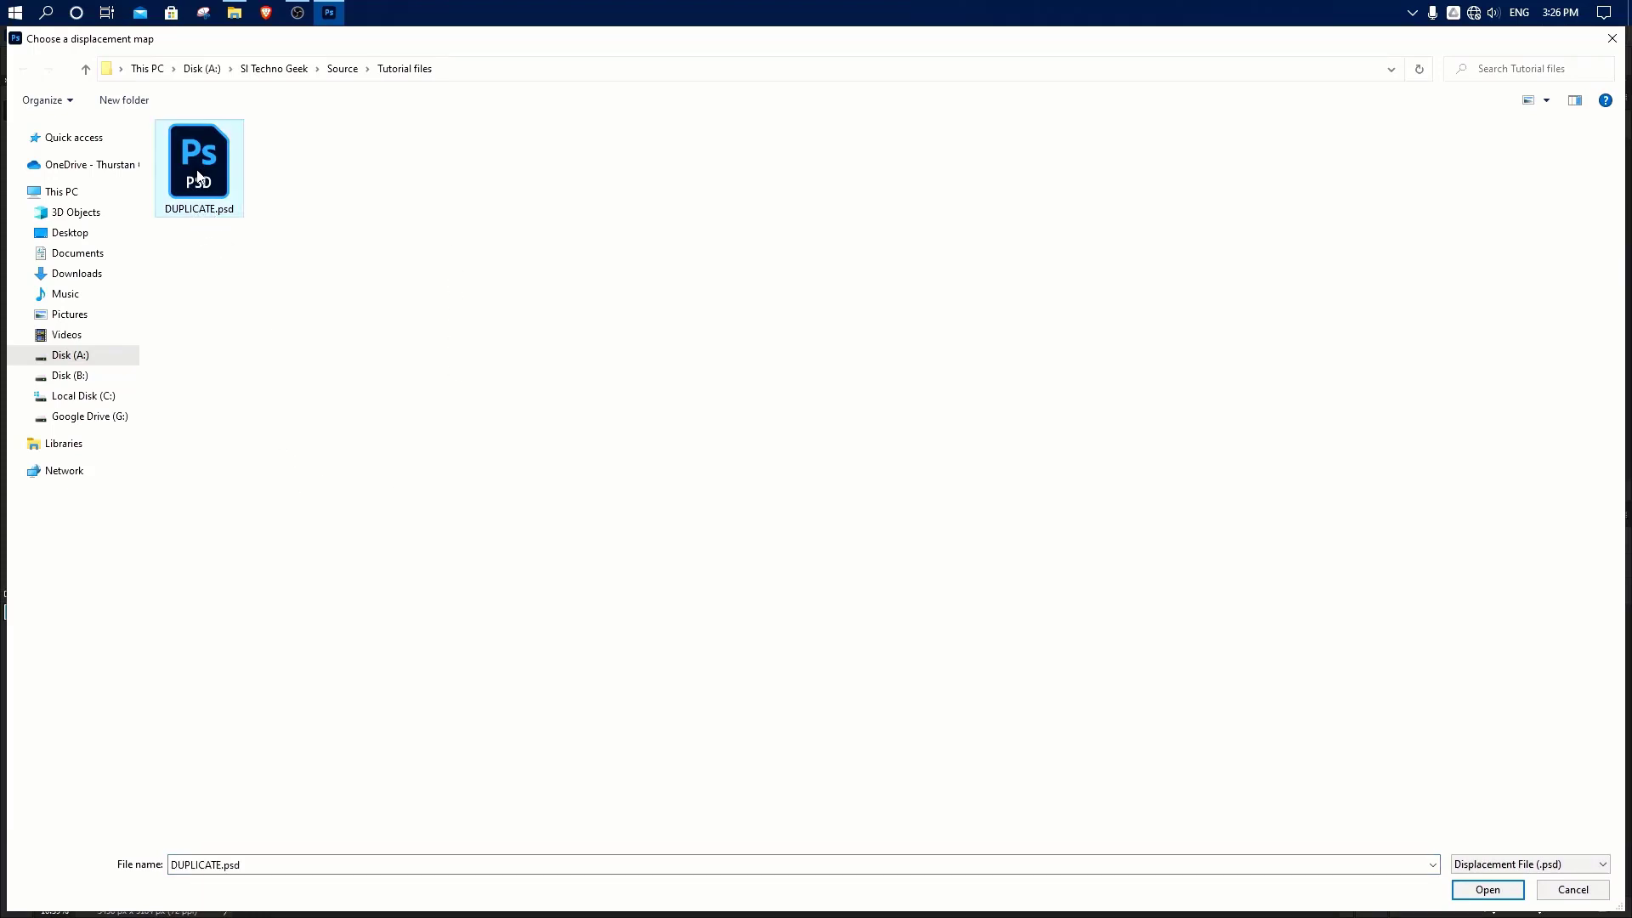
click(1480, 894)
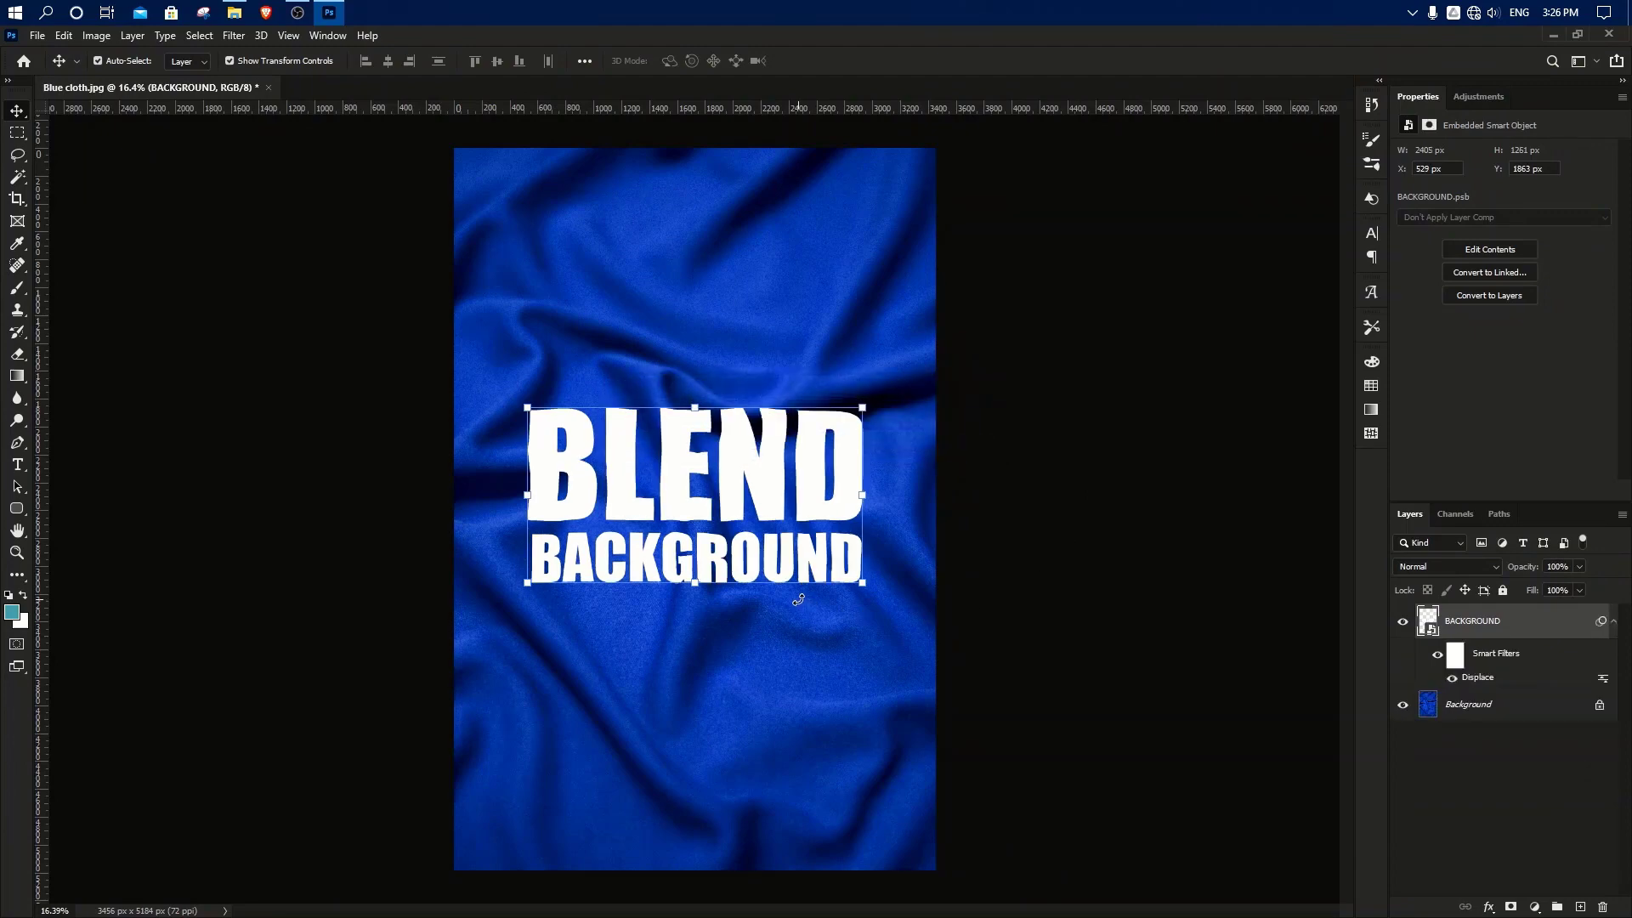
scroll(648, 486, up, 5)
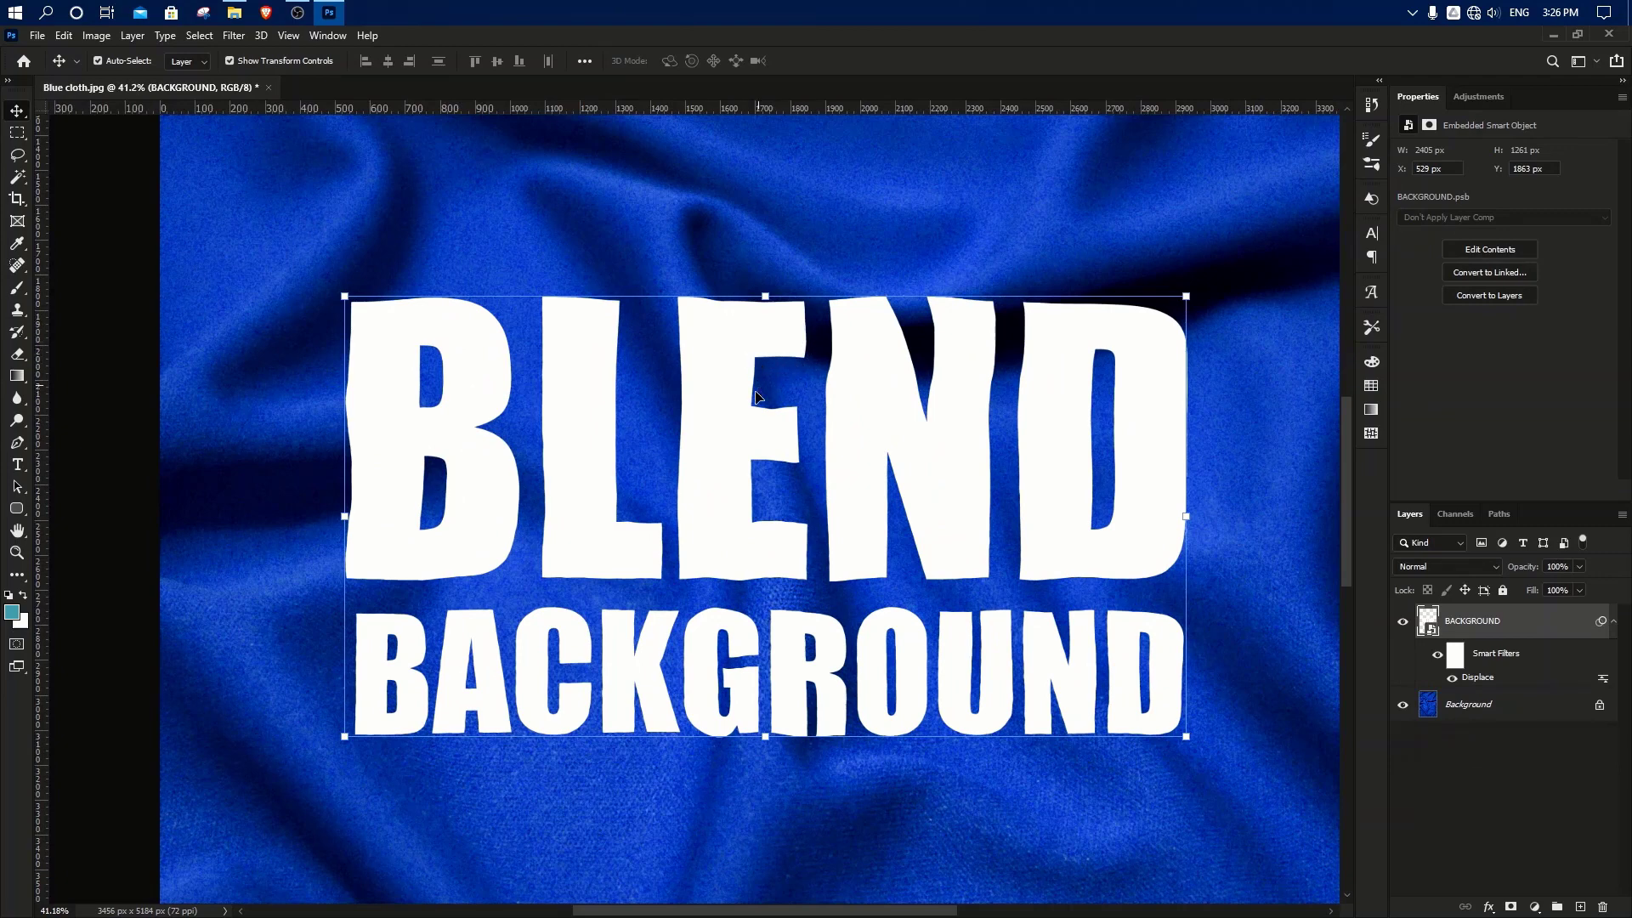
Step: Open the text layer's blending options and raise the black point of the Underlying Layer in Blend If Gray to 9
scroll(725, 473, down, 4)
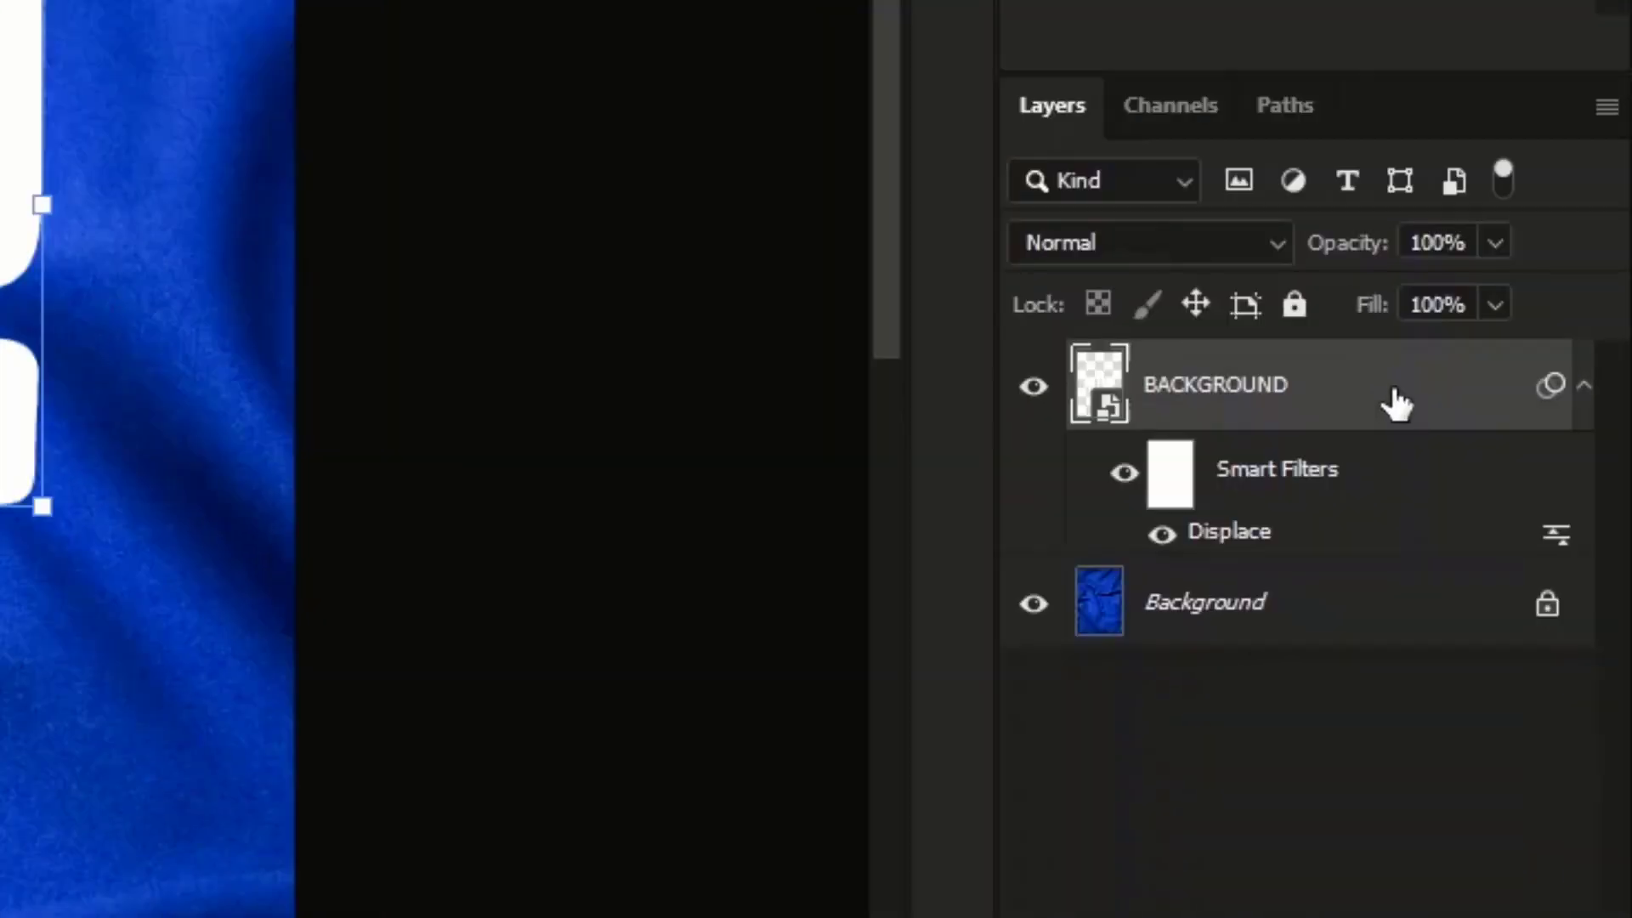
right_click(1394, 403)
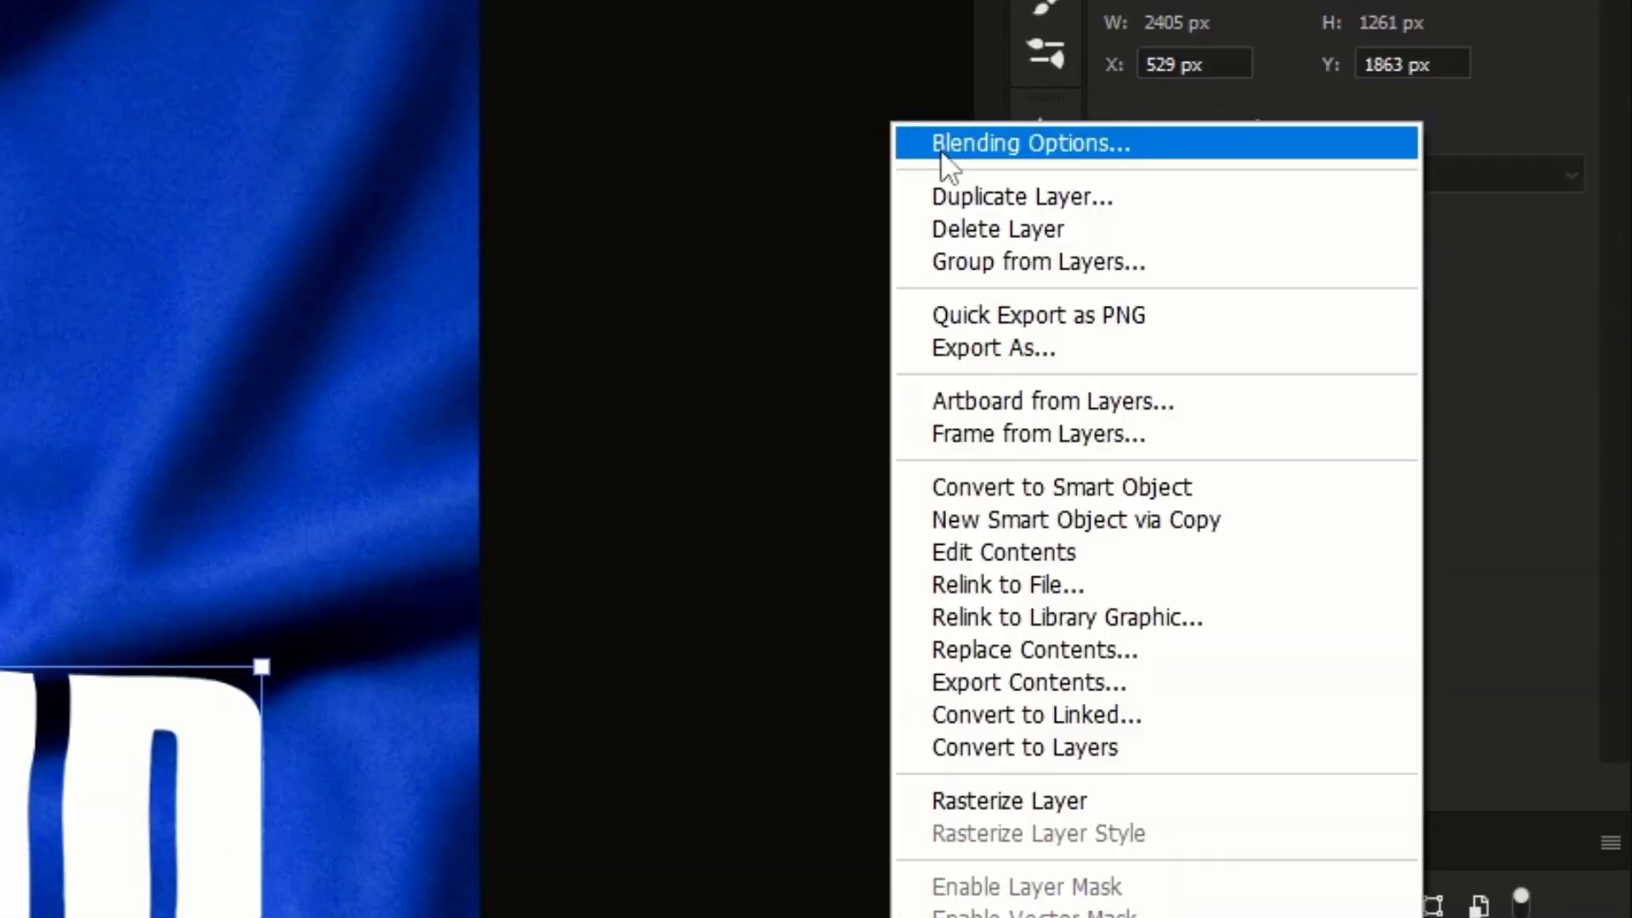
click(947, 152)
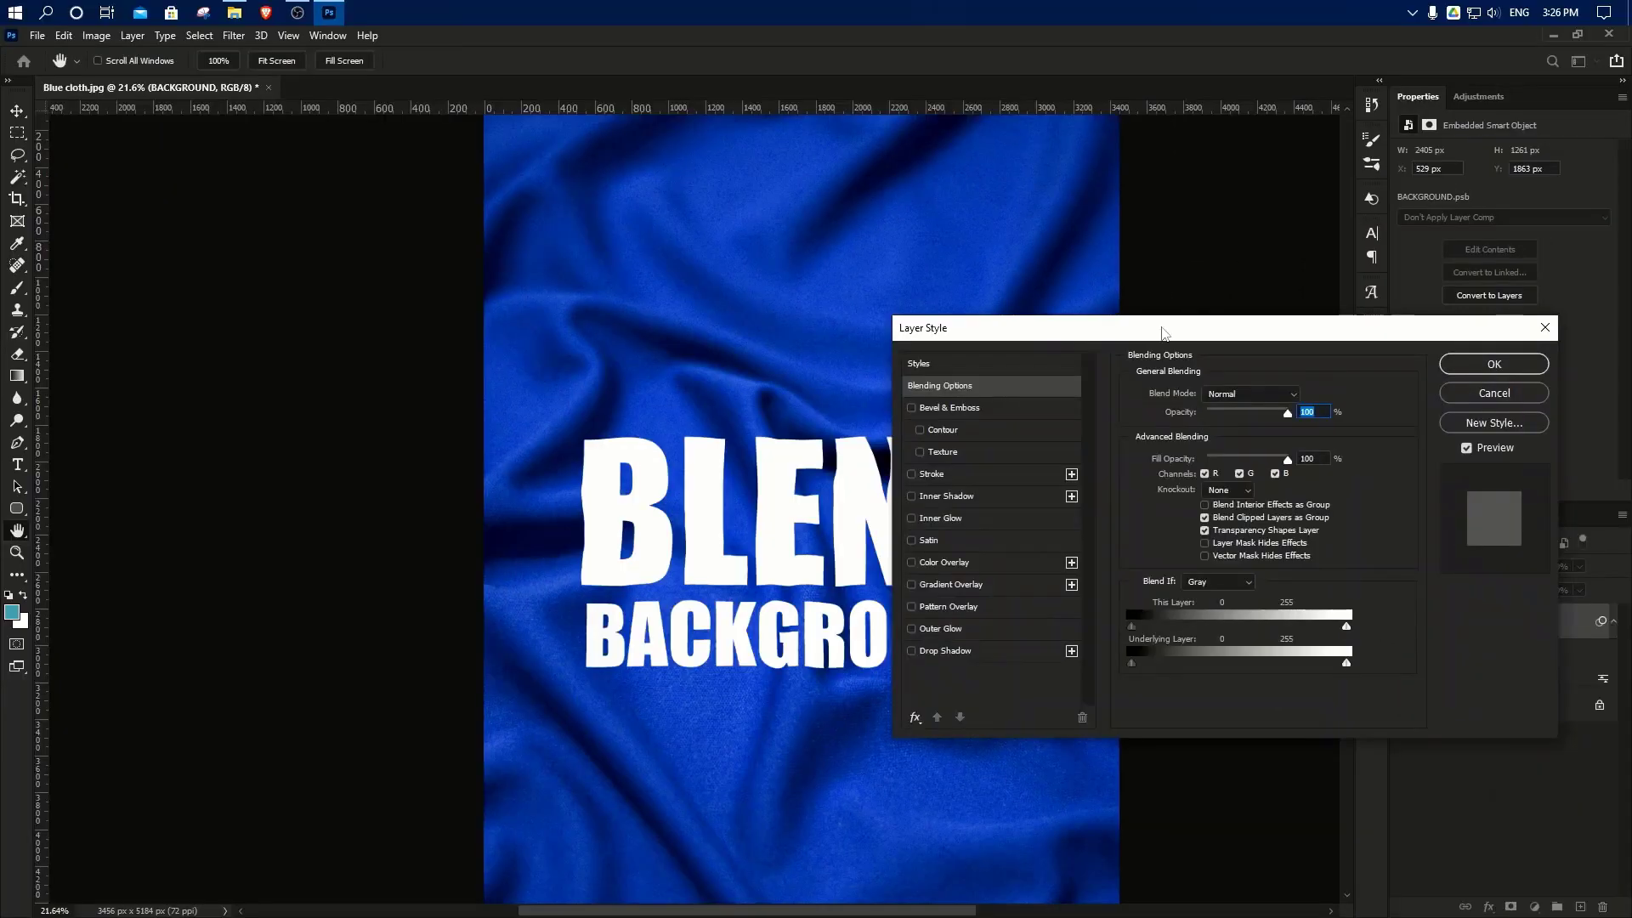
drag(1129, 337, 1160, 389)
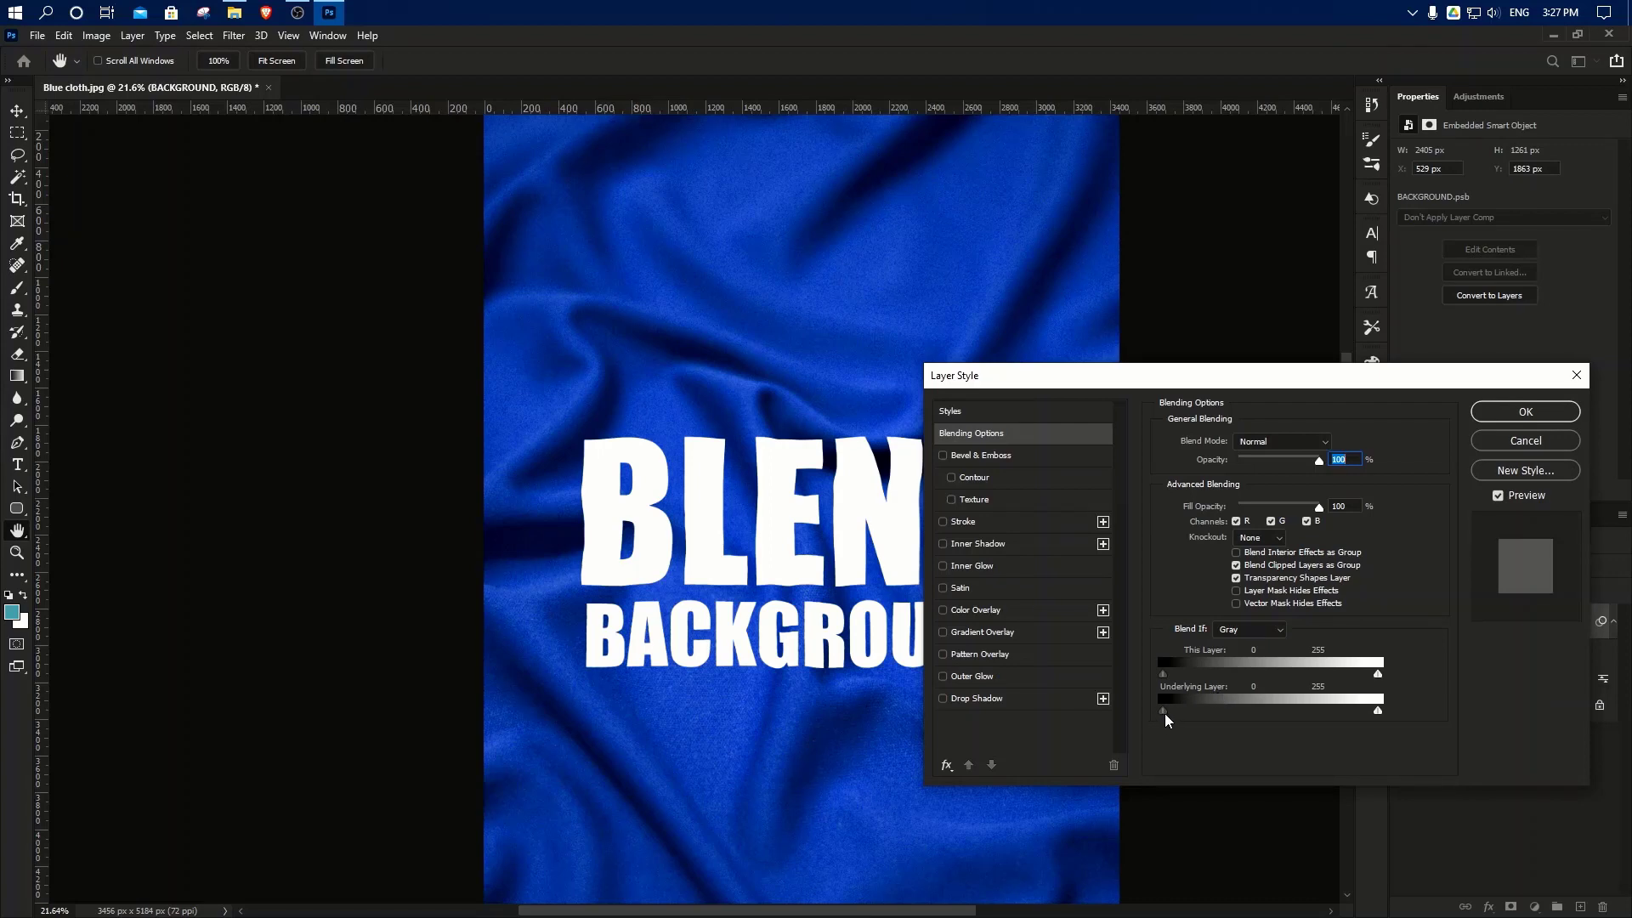
drag(1163, 712, 1171, 712)
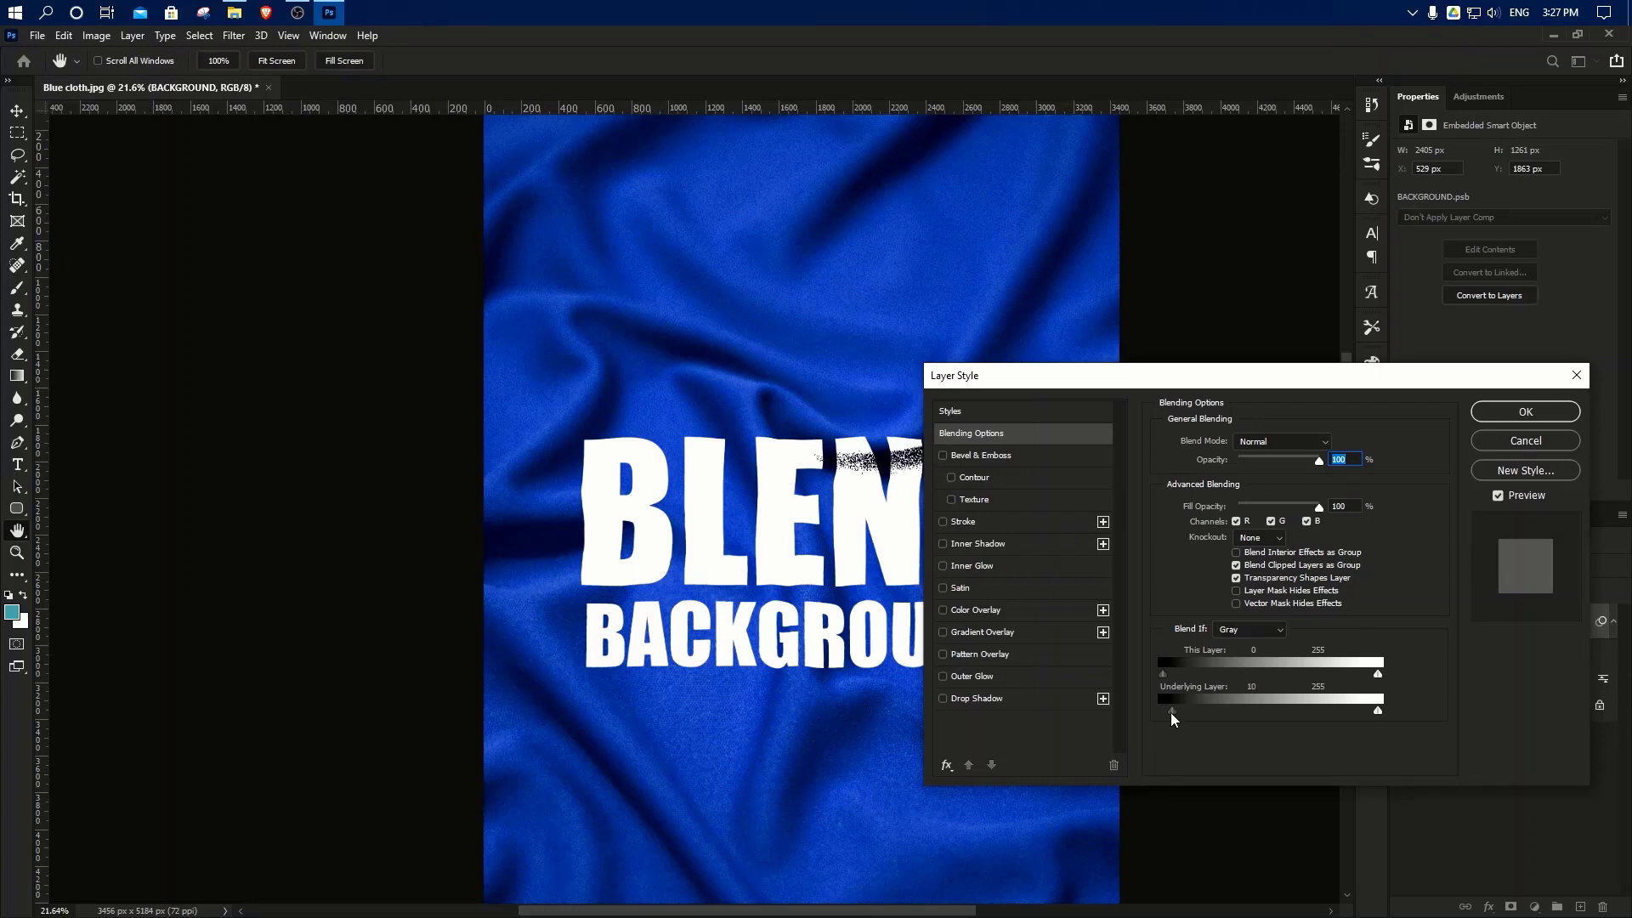
drag(1120, 377, 1228, 348)
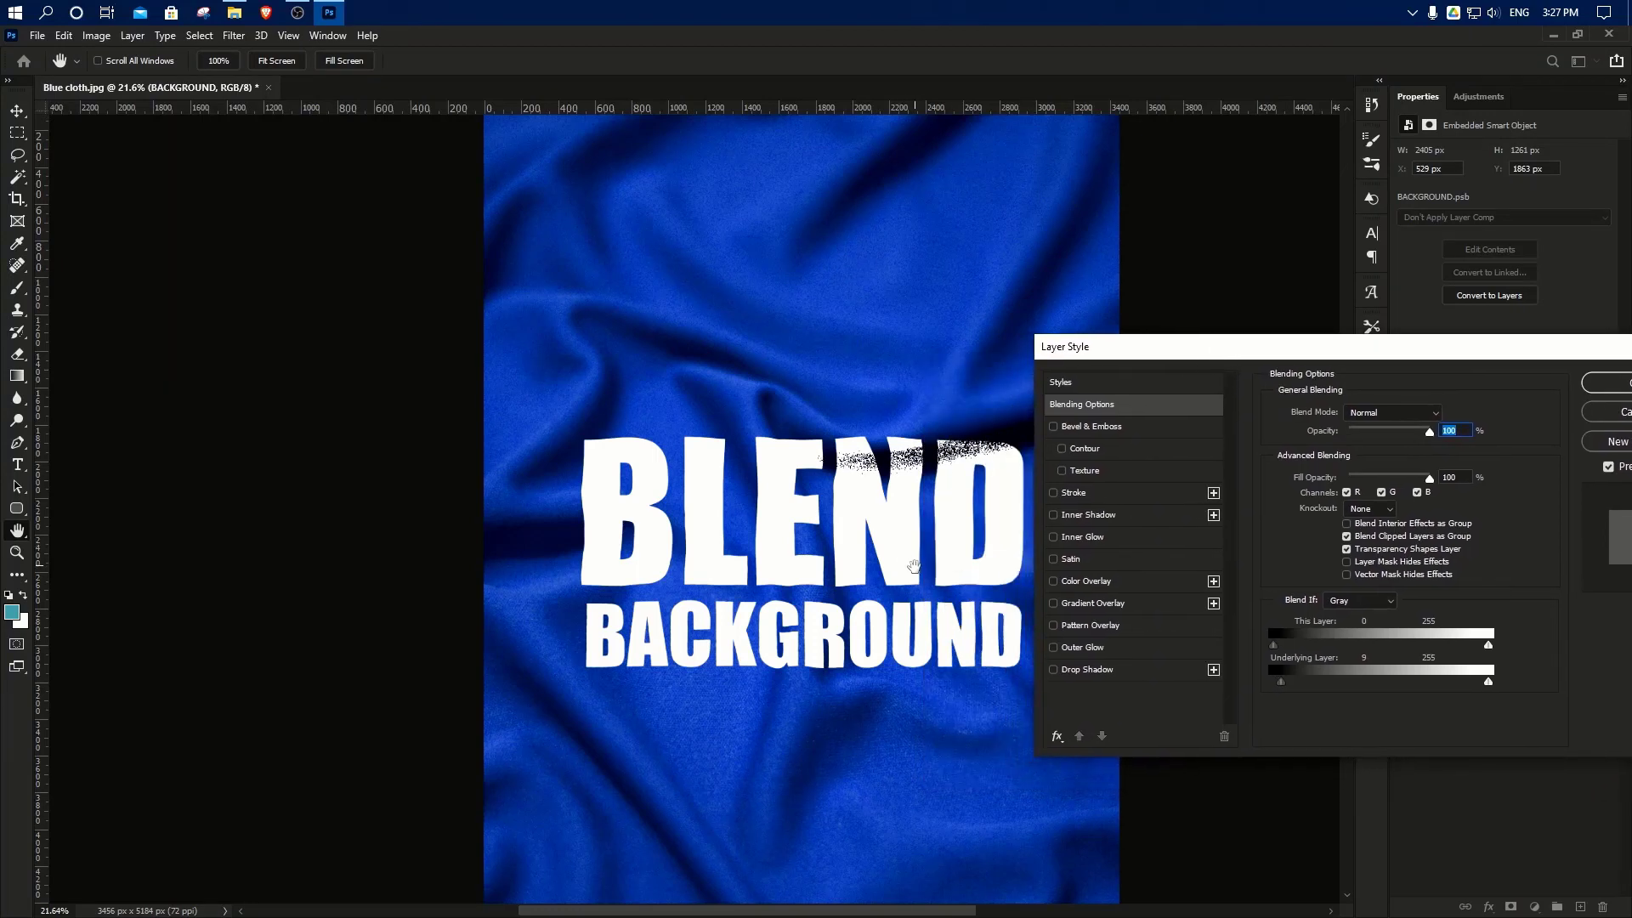
drag(911, 593, 805, 593)
drag(1205, 353, 1116, 362)
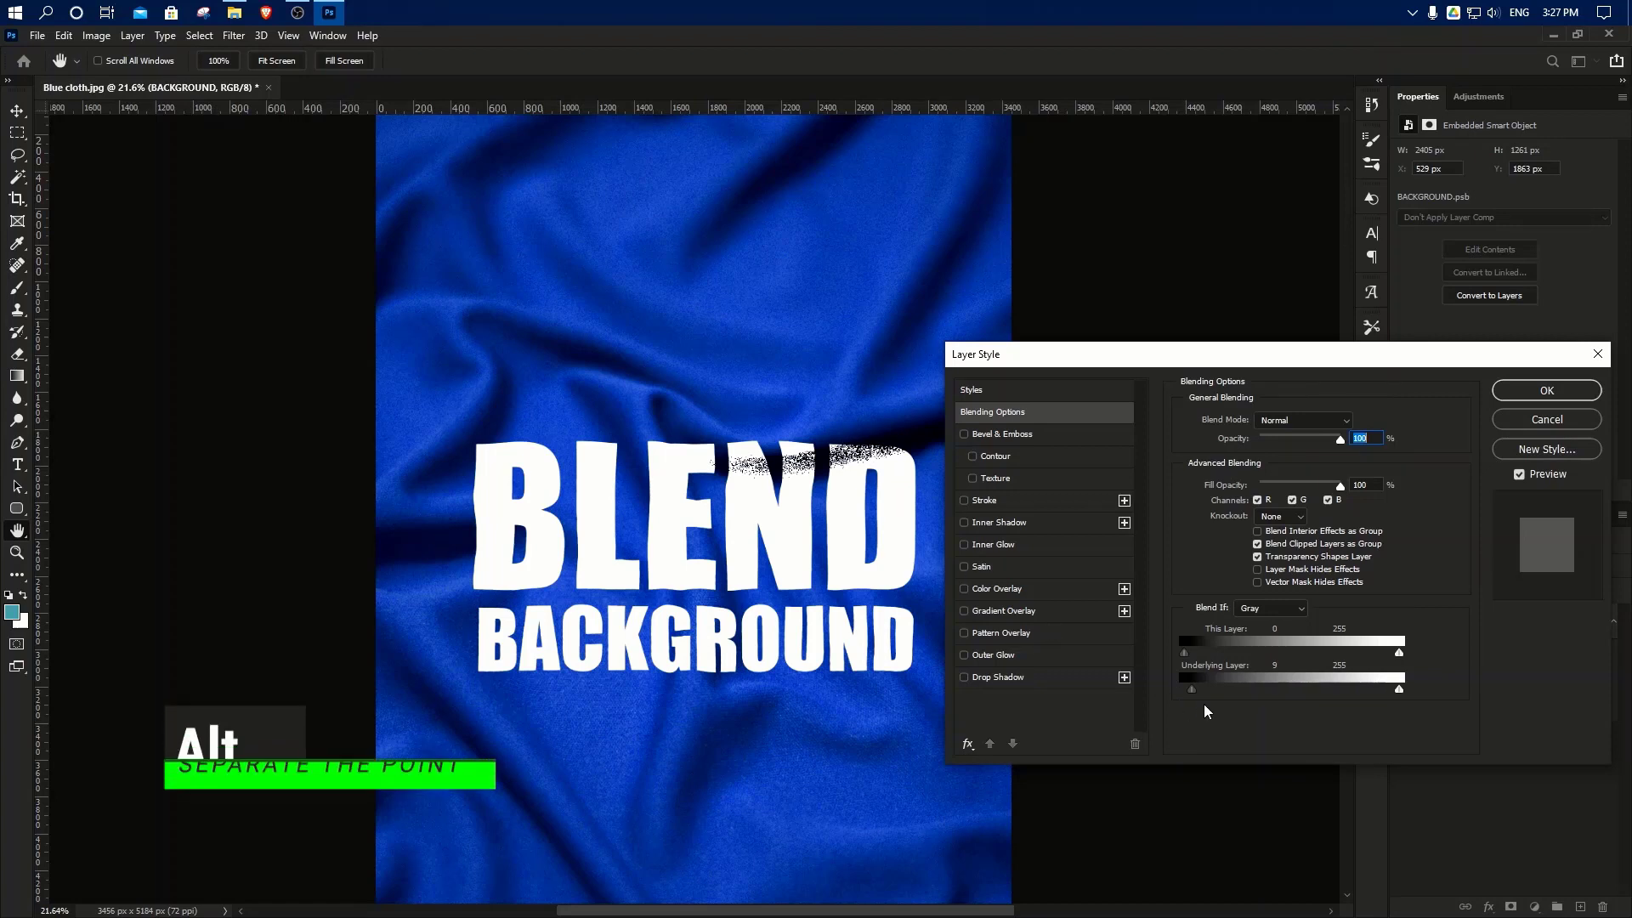
Step: Split the Underlying Layer black point into two halves and set them to 5 / 102 for a soft fade
key(alt)
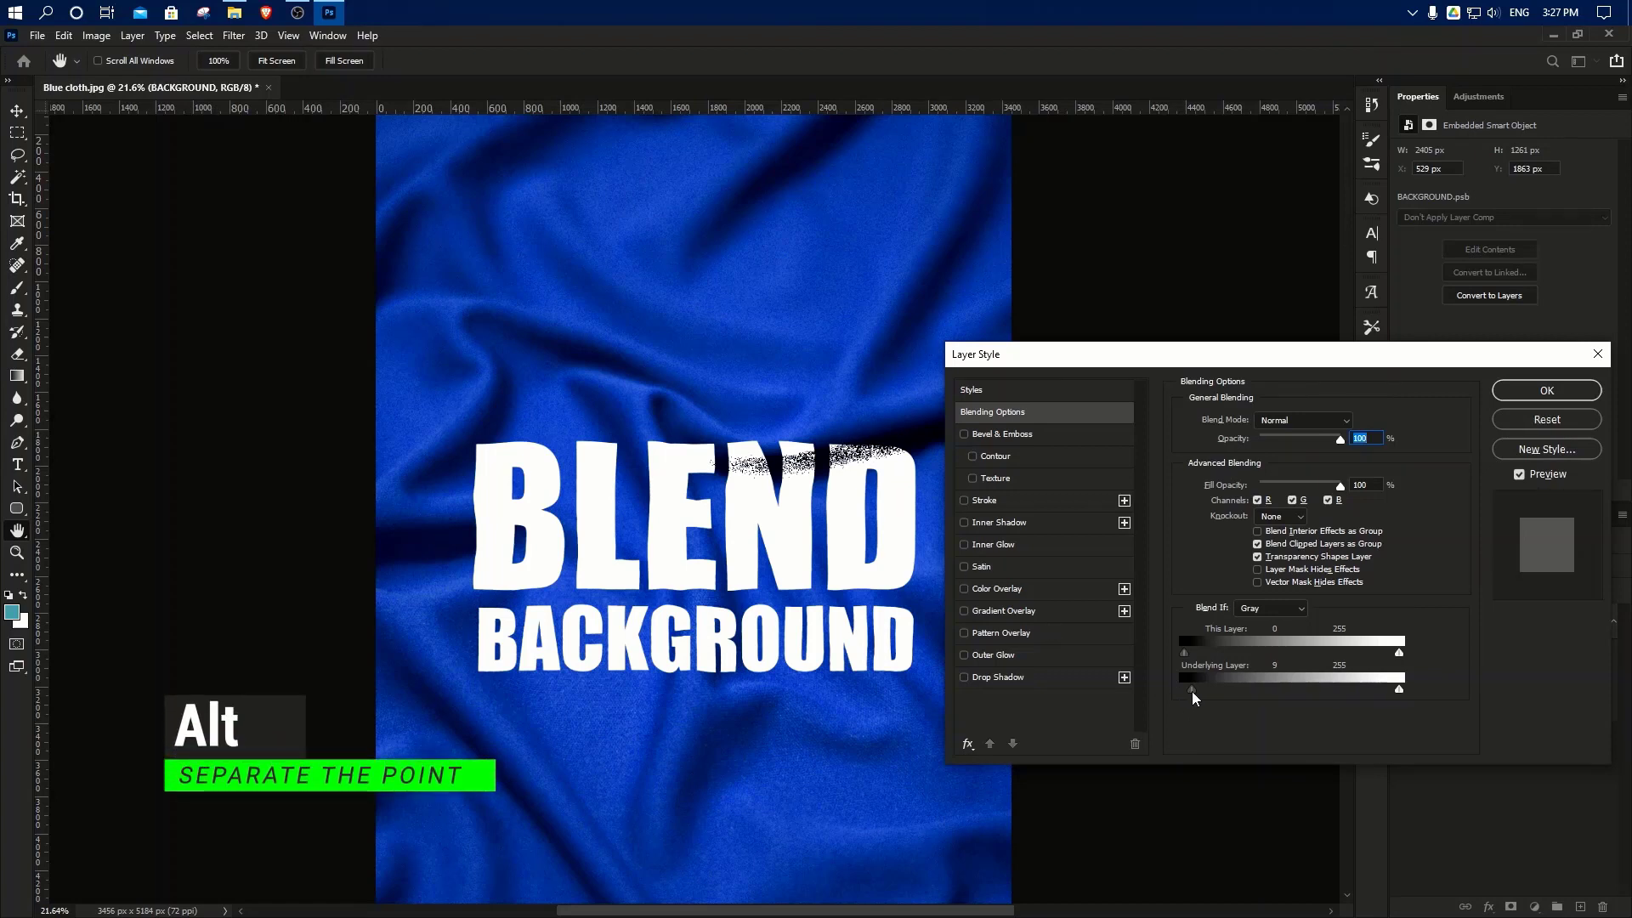
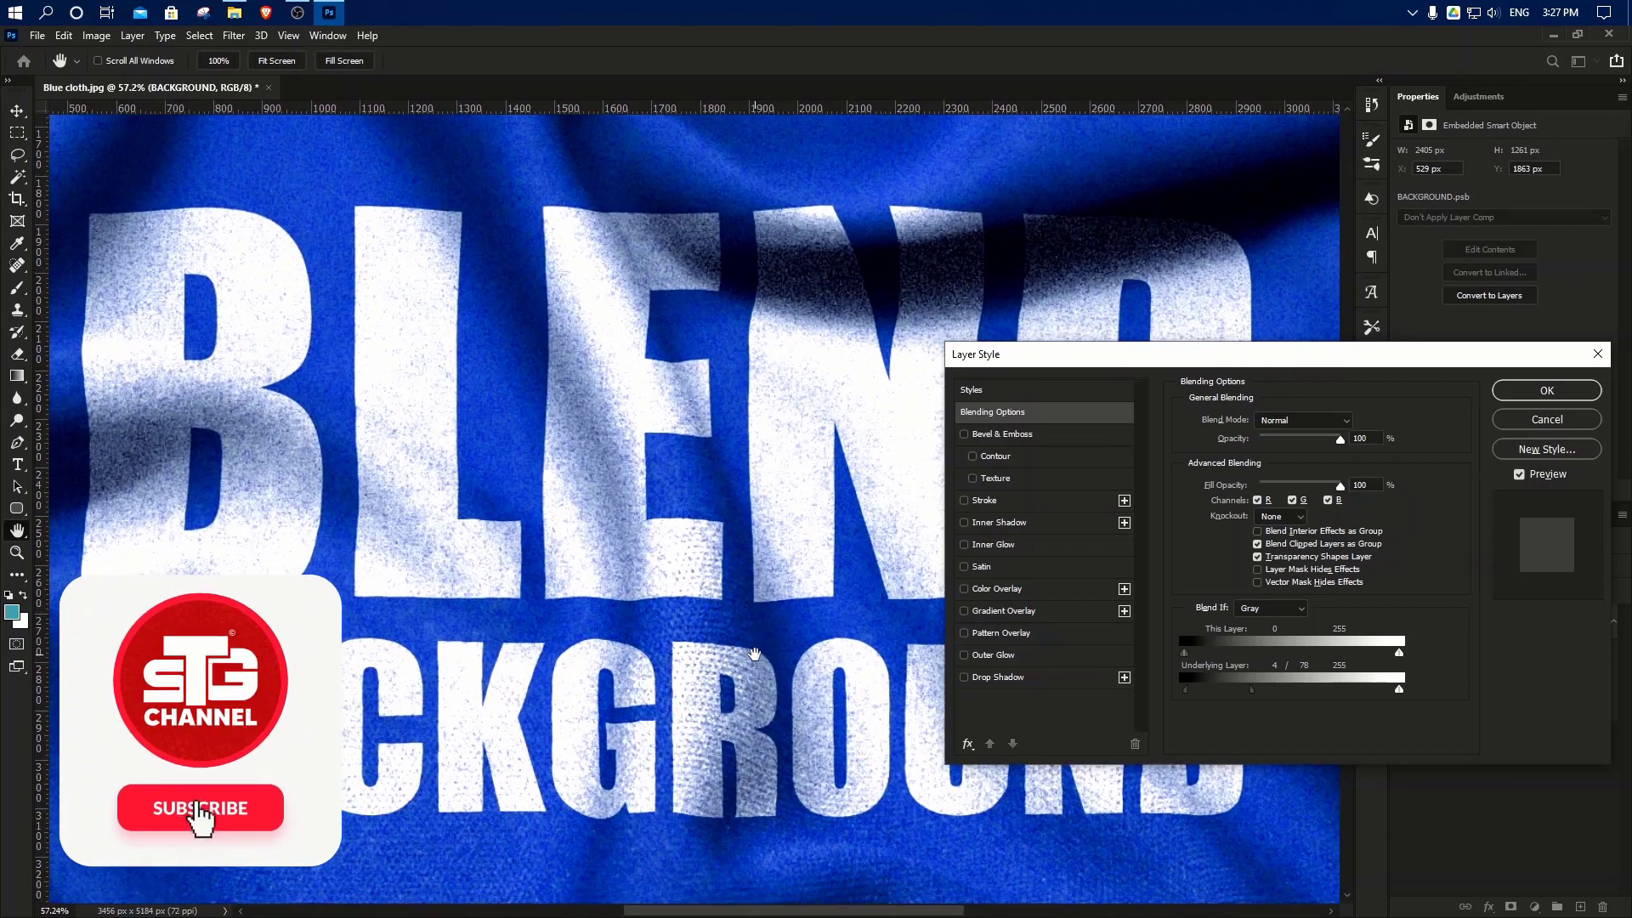
drag(1174, 368, 1162, 379)
drag(1175, 703, 1244, 709)
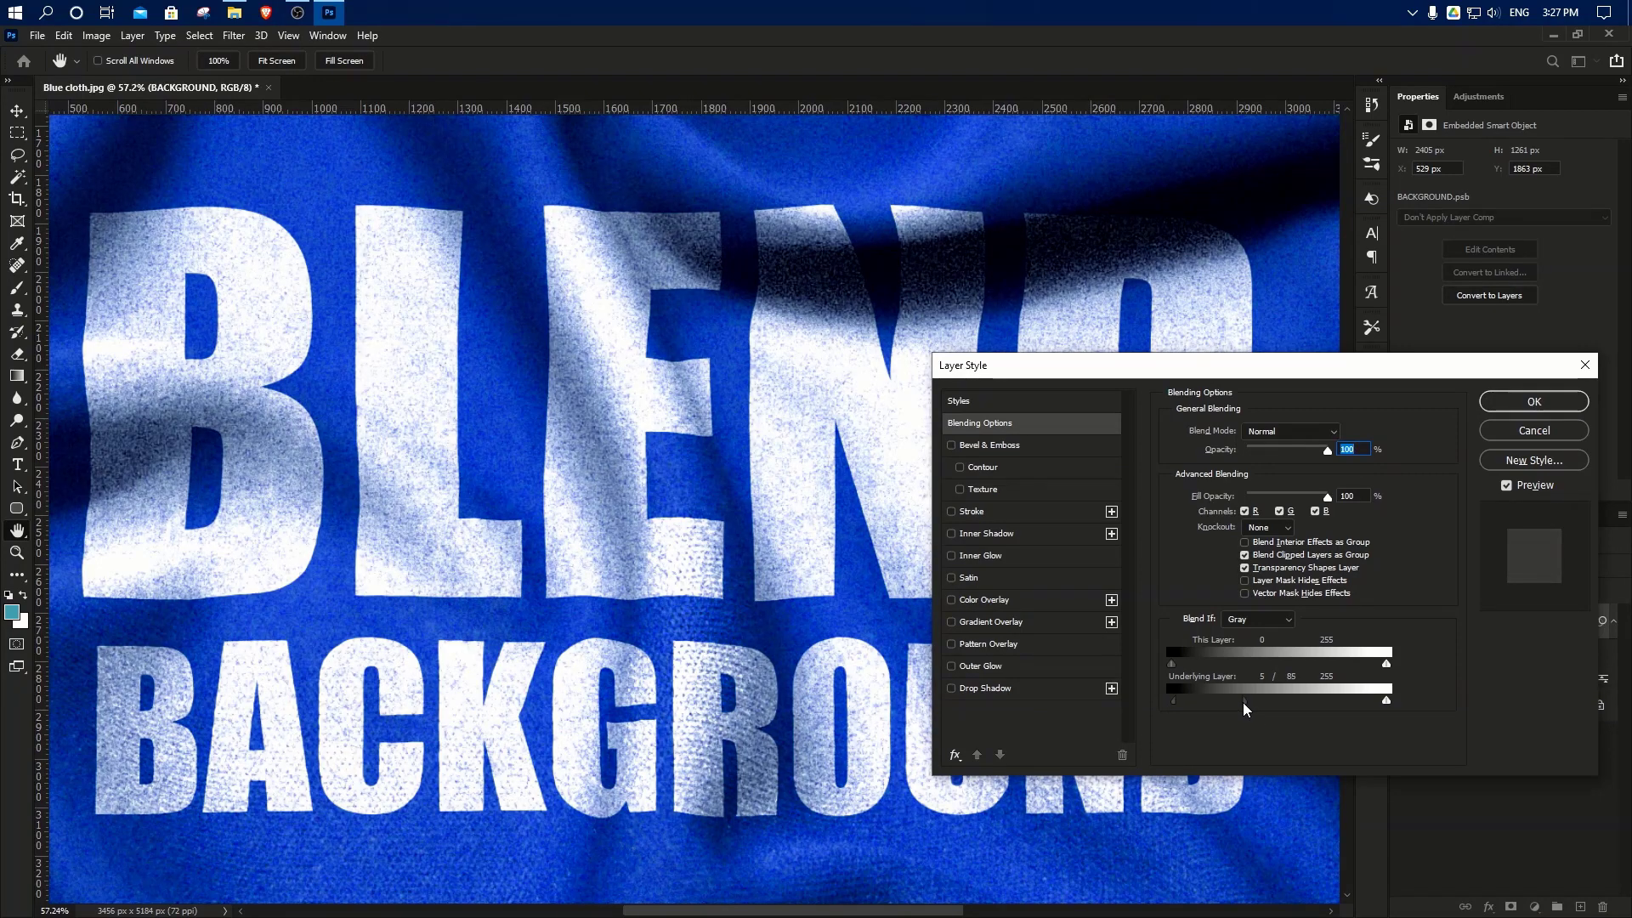
drag(1054, 372, 1019, 417)
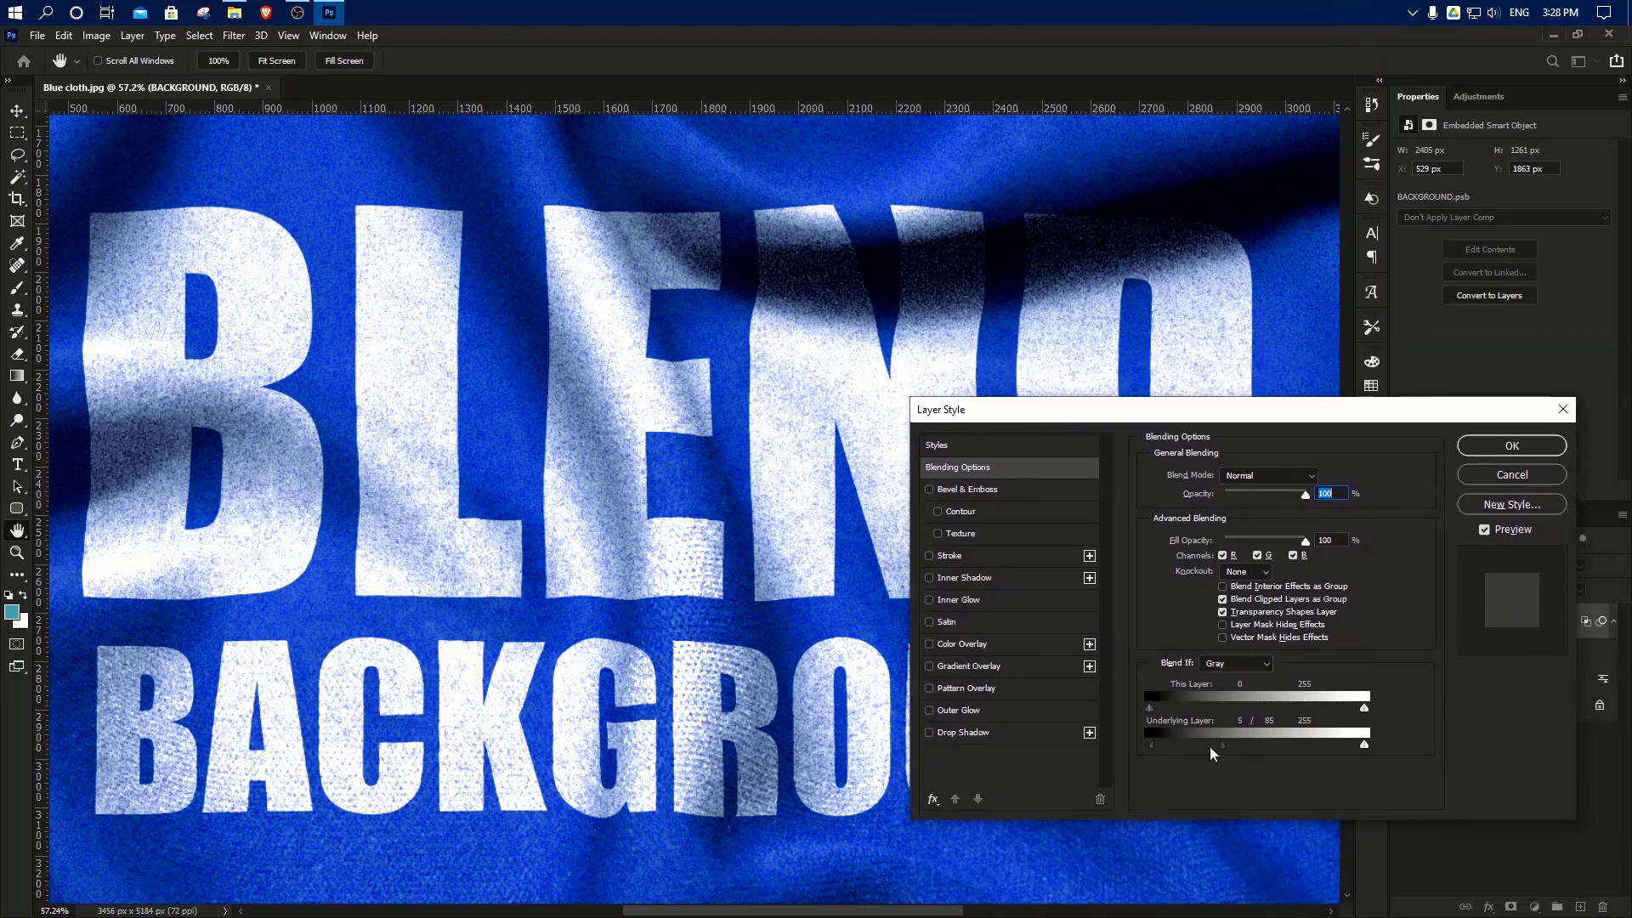
drag(1228, 749, 1238, 748)
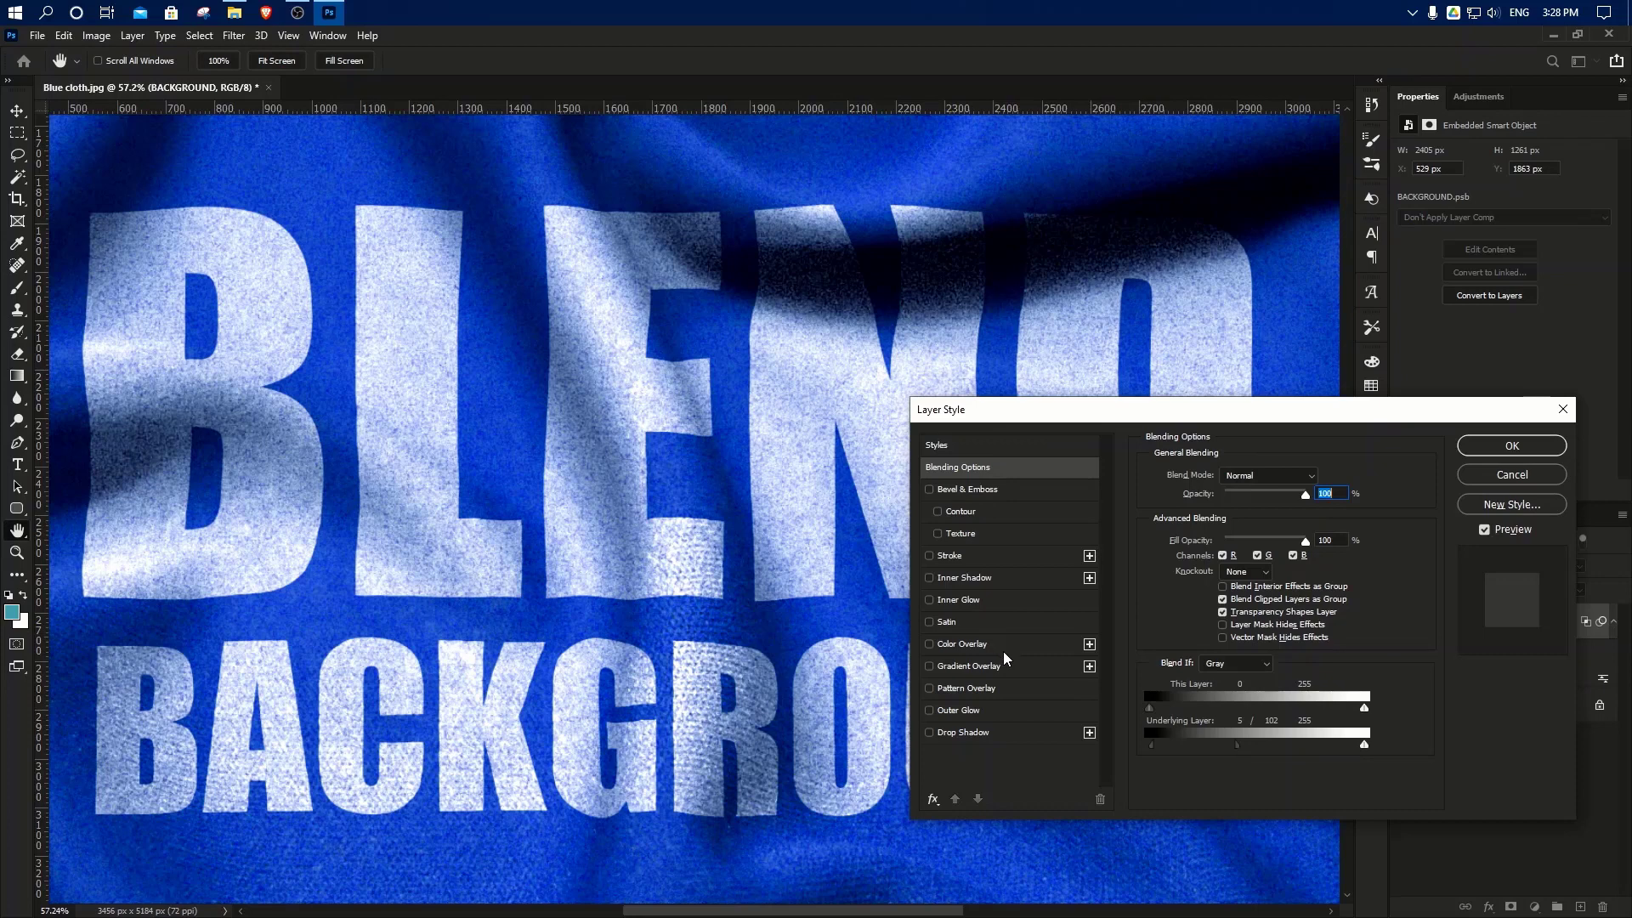
Step: Add a Color Overlay to the text and pick a fully saturated yellow-green, eaff00, as its colour
click(954, 646)
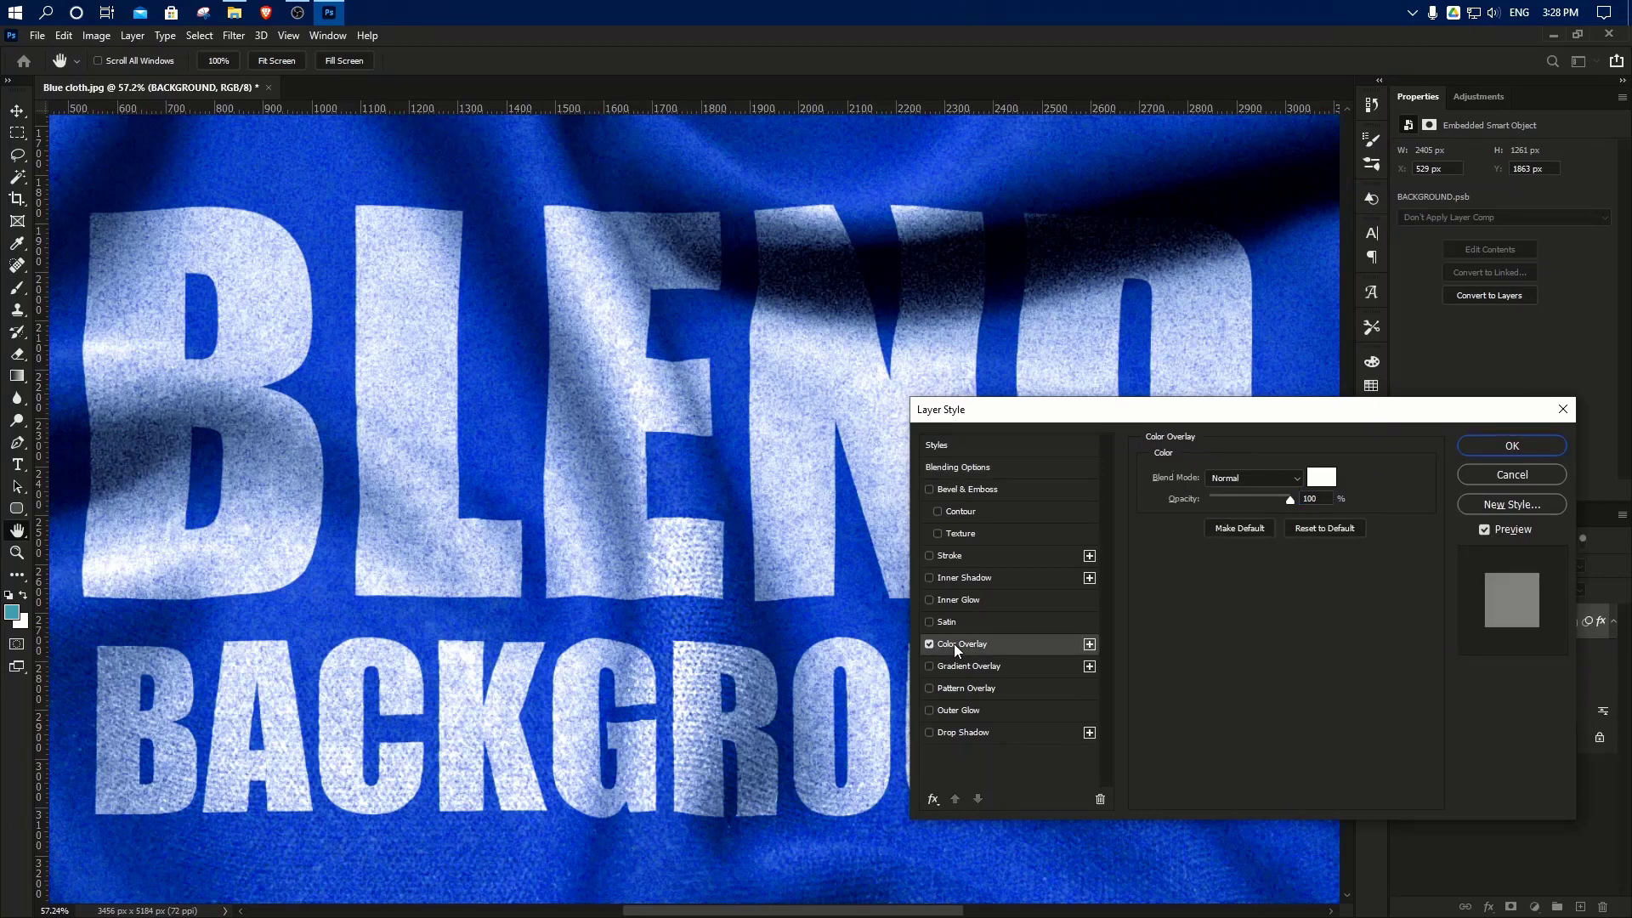
click(1324, 485)
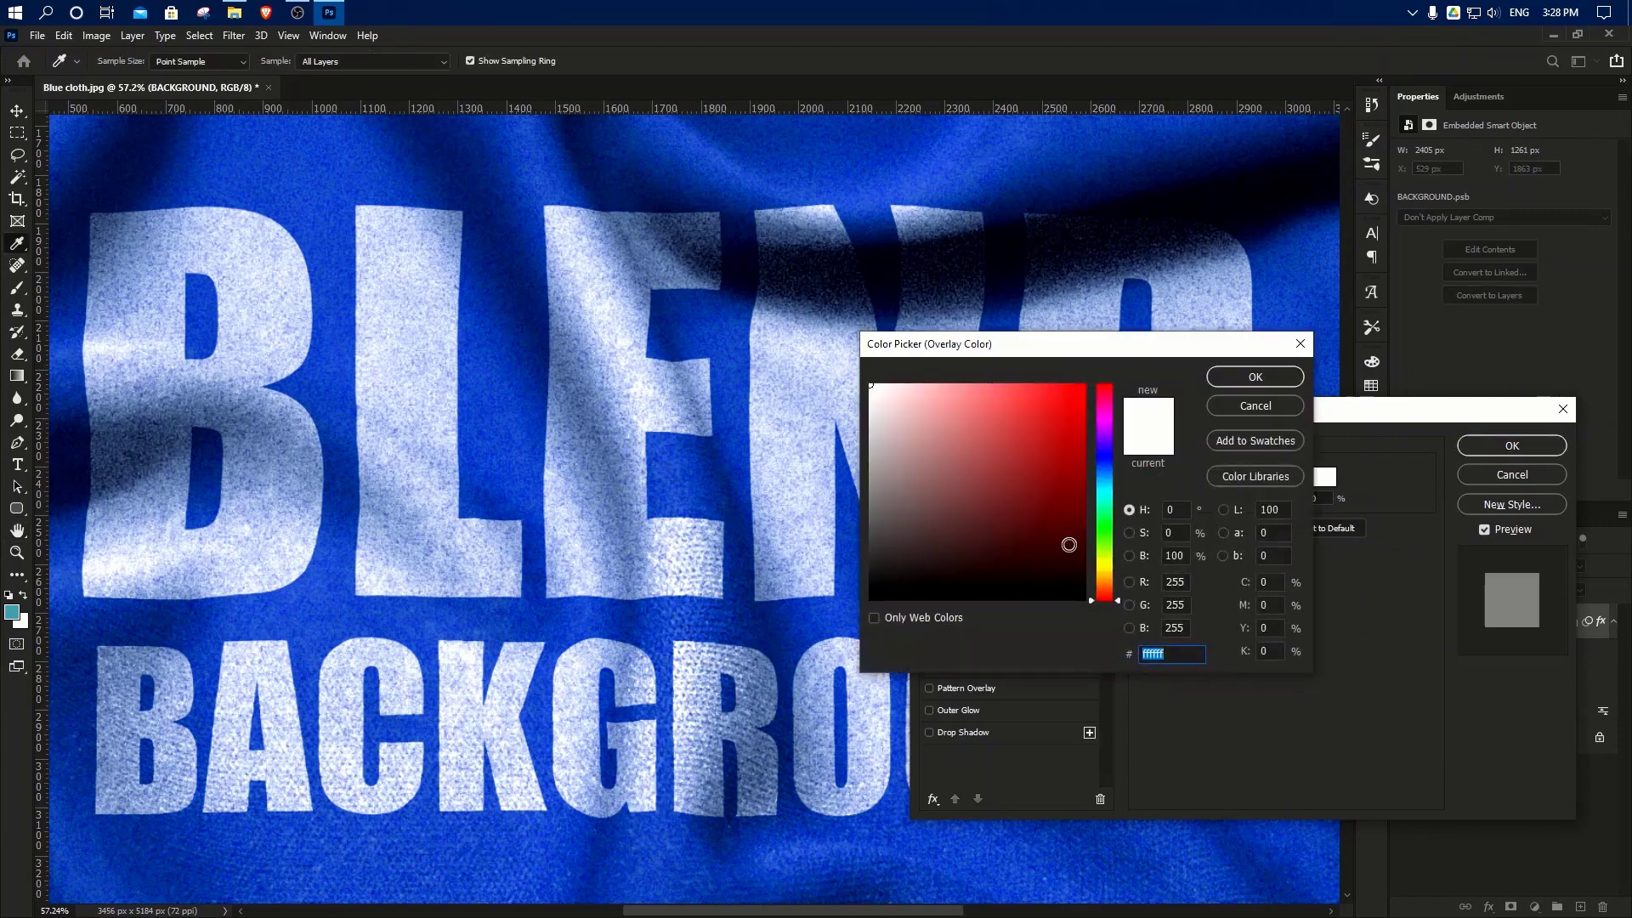
click(1105, 575)
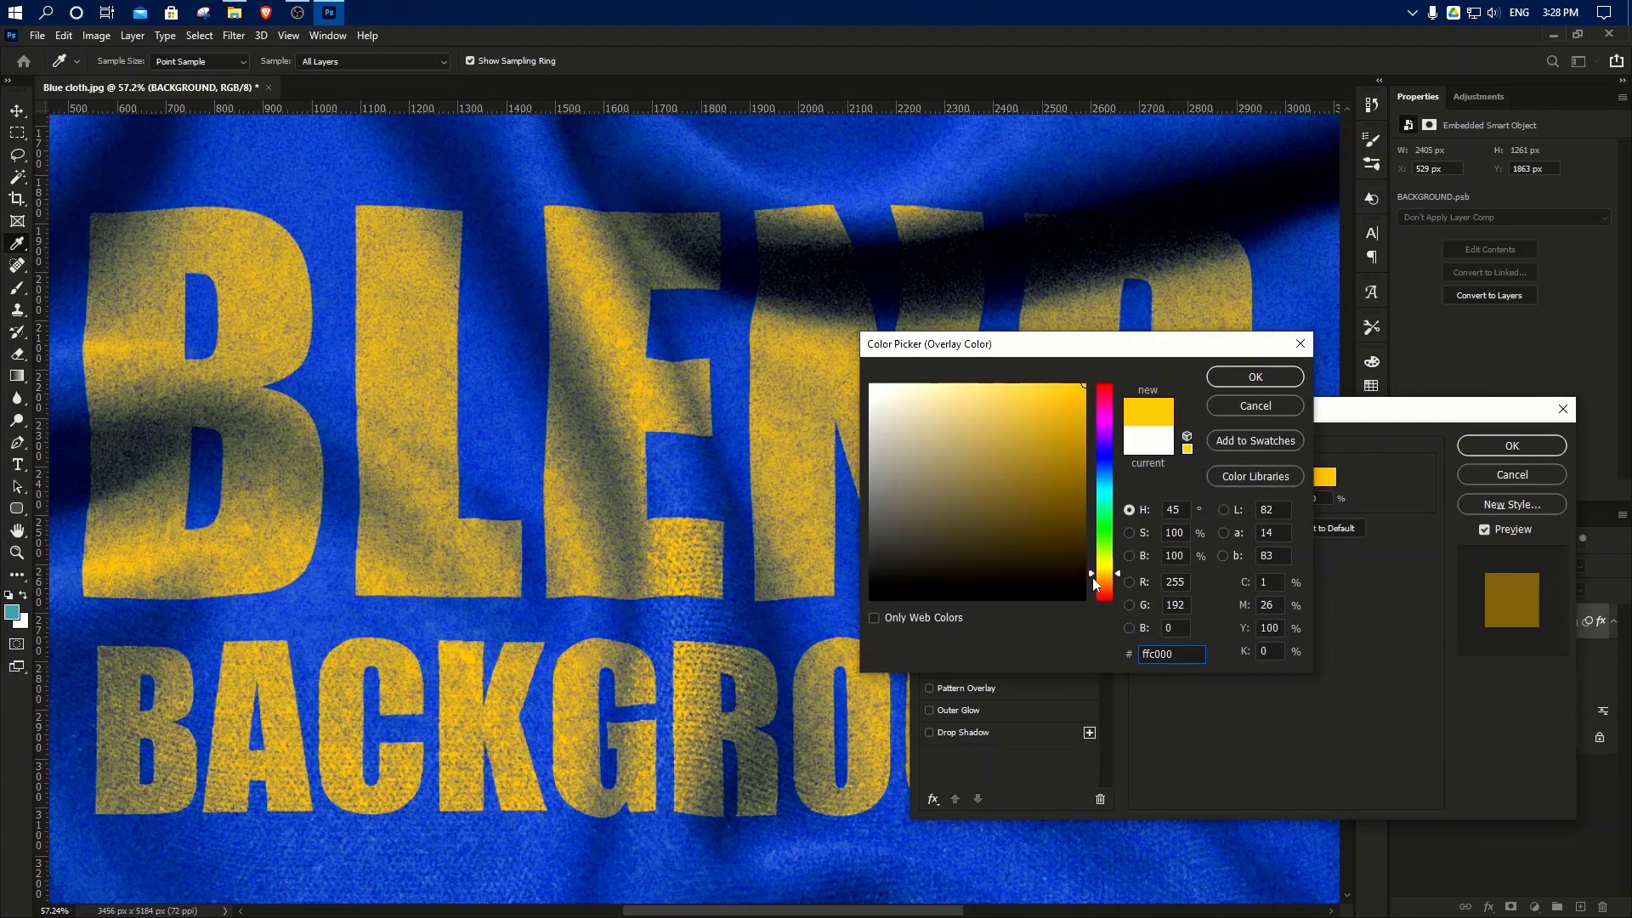
drag(1104, 575, 1105, 568)
click(1045, 517)
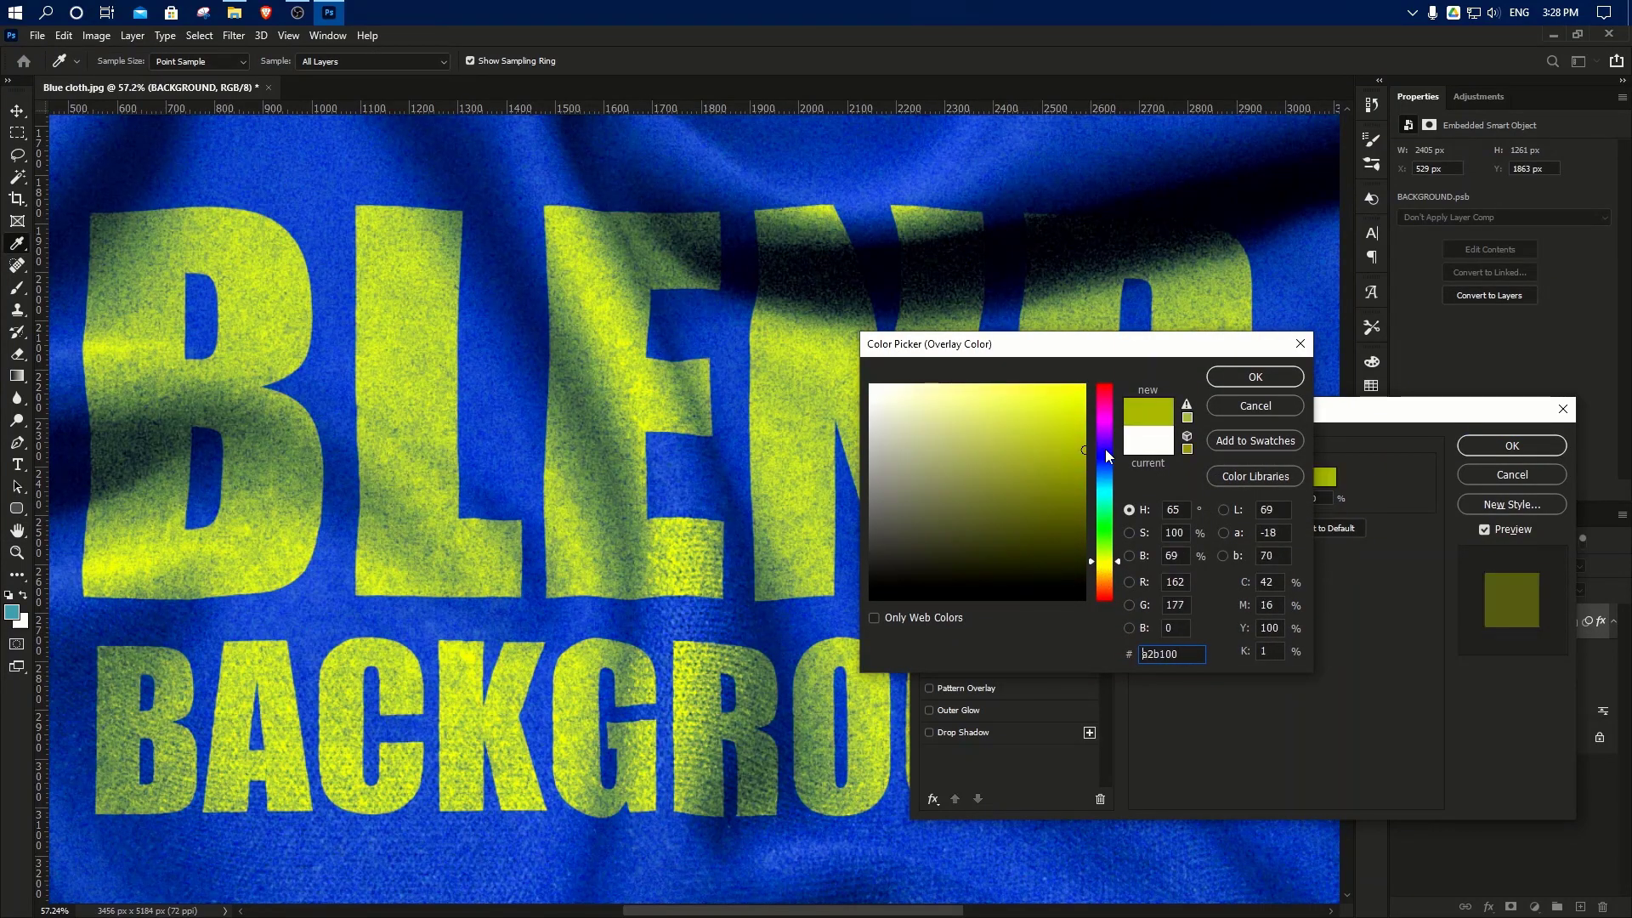
click(1048, 384)
mouse_move(923, 430)
mouse_down()
mouse_move(1025, 374)
mouse_move(1091, 380)
mouse_up()
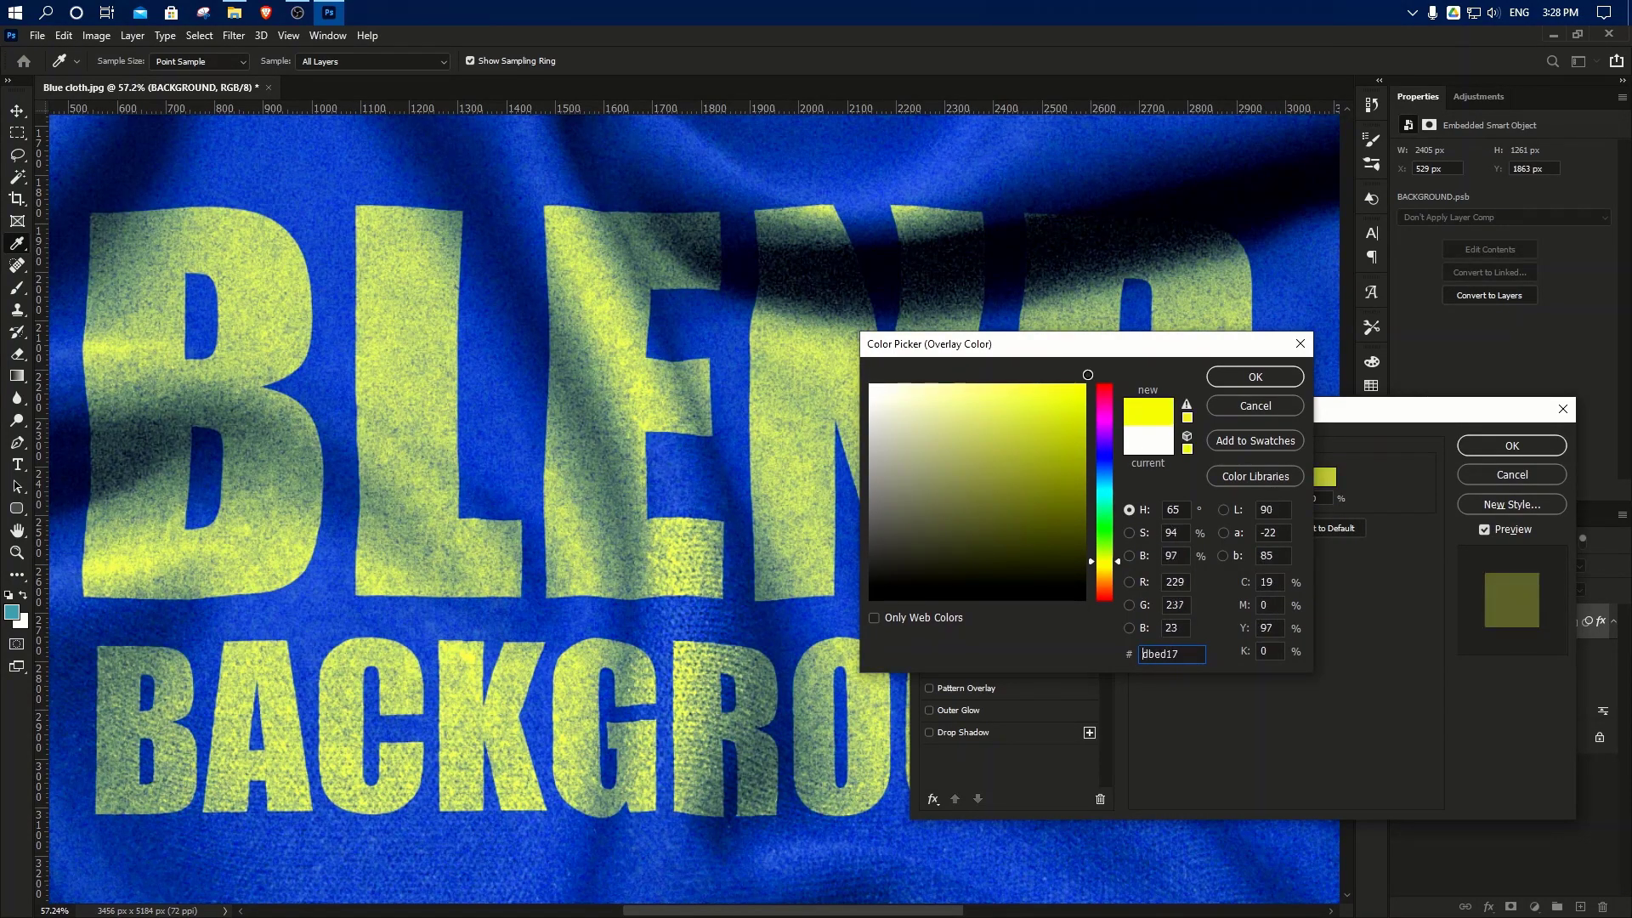
Step: Adjust the overlay colour to bright yellow fcff00 and apply the layer style to the text
drag(1045, 457, 869, 382)
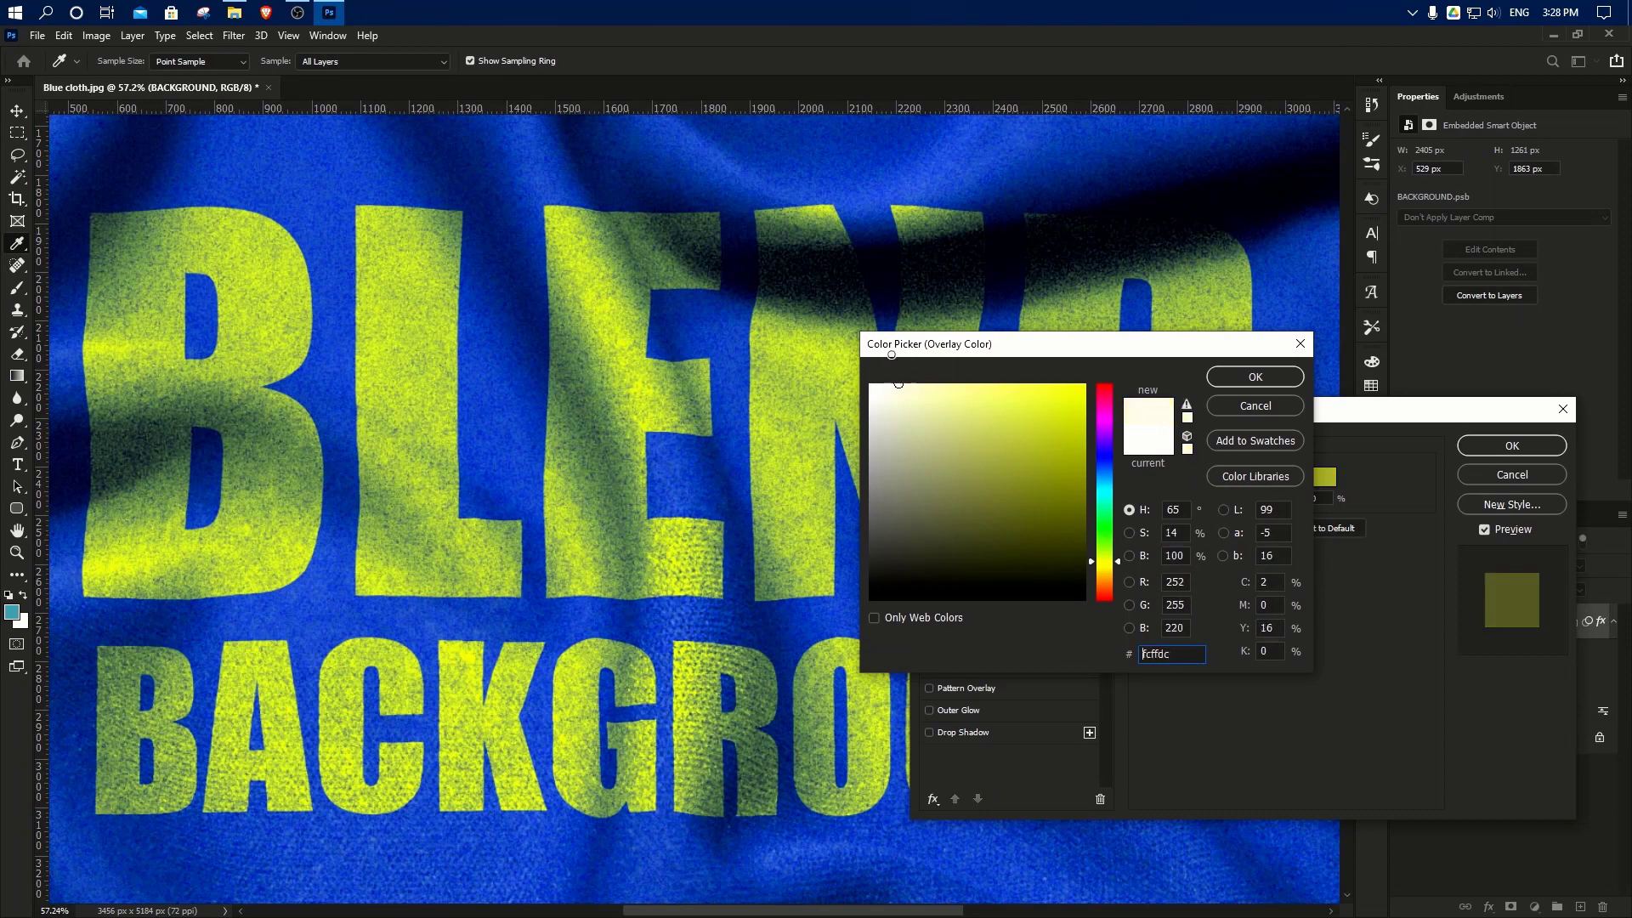
key(ctrl+z)
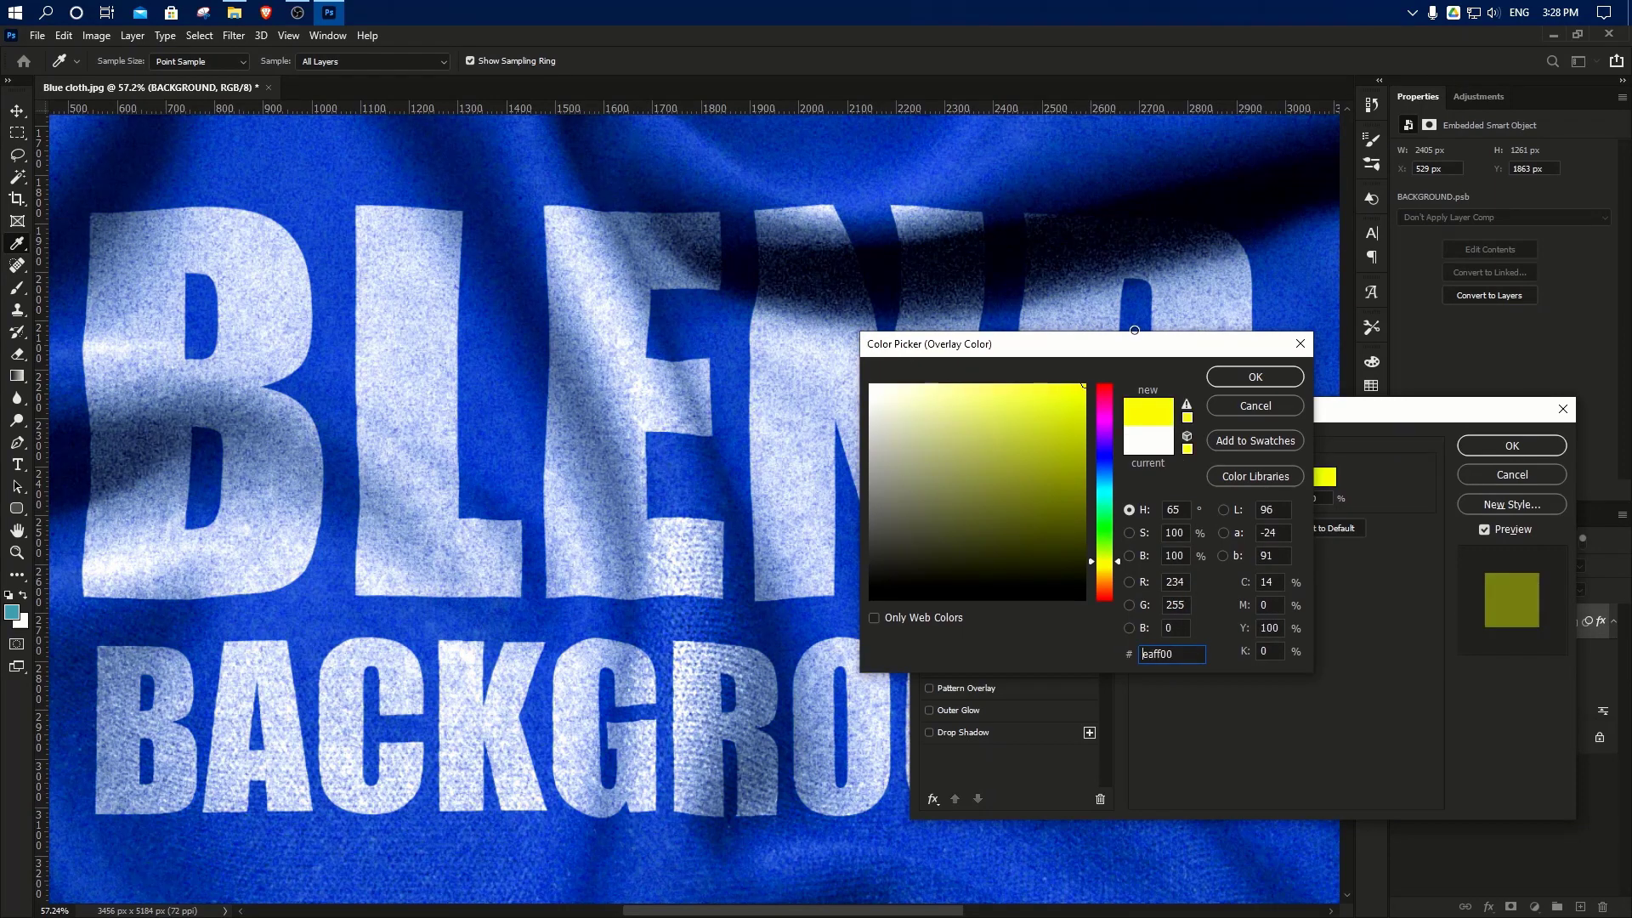
click(1103, 566)
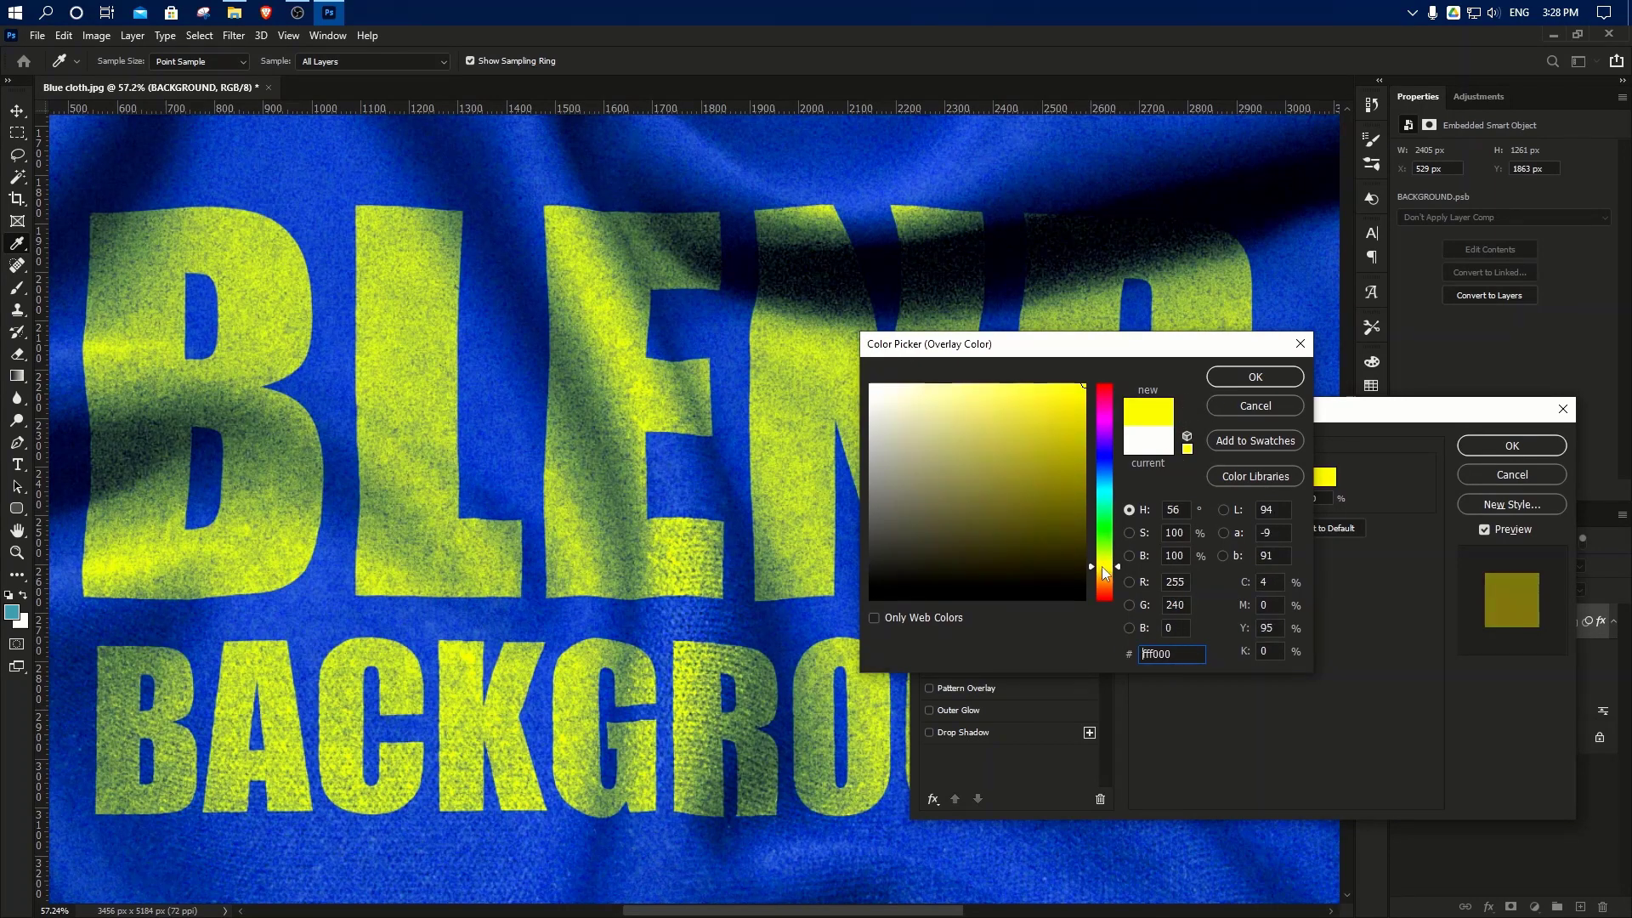
click(1103, 564)
click(1239, 377)
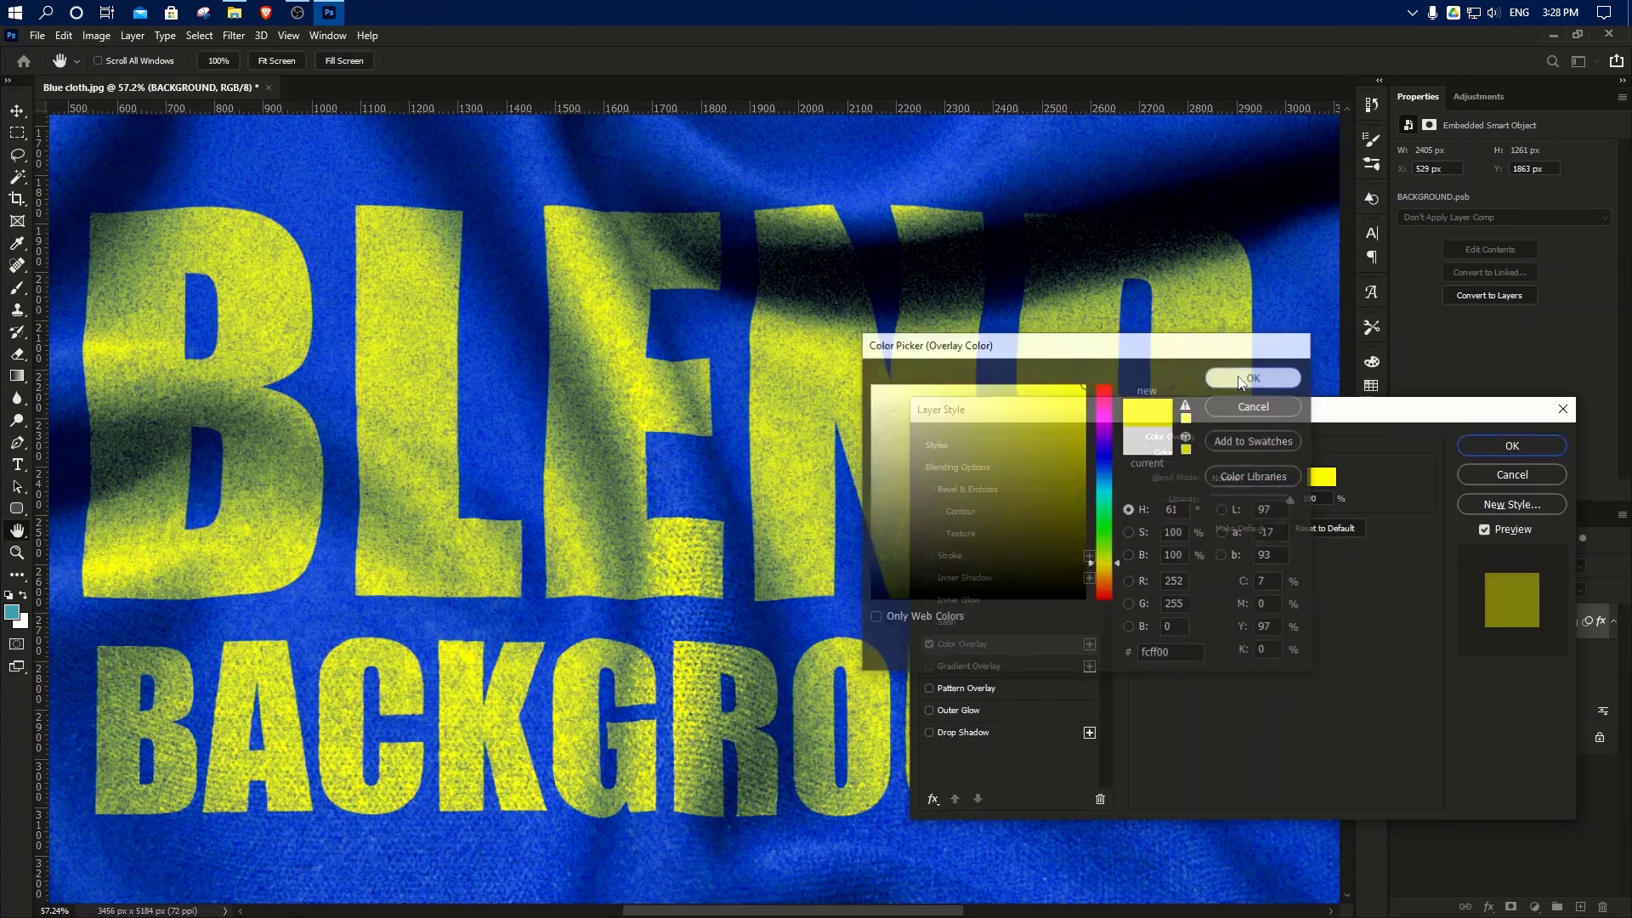
click(1511, 447)
key(v)
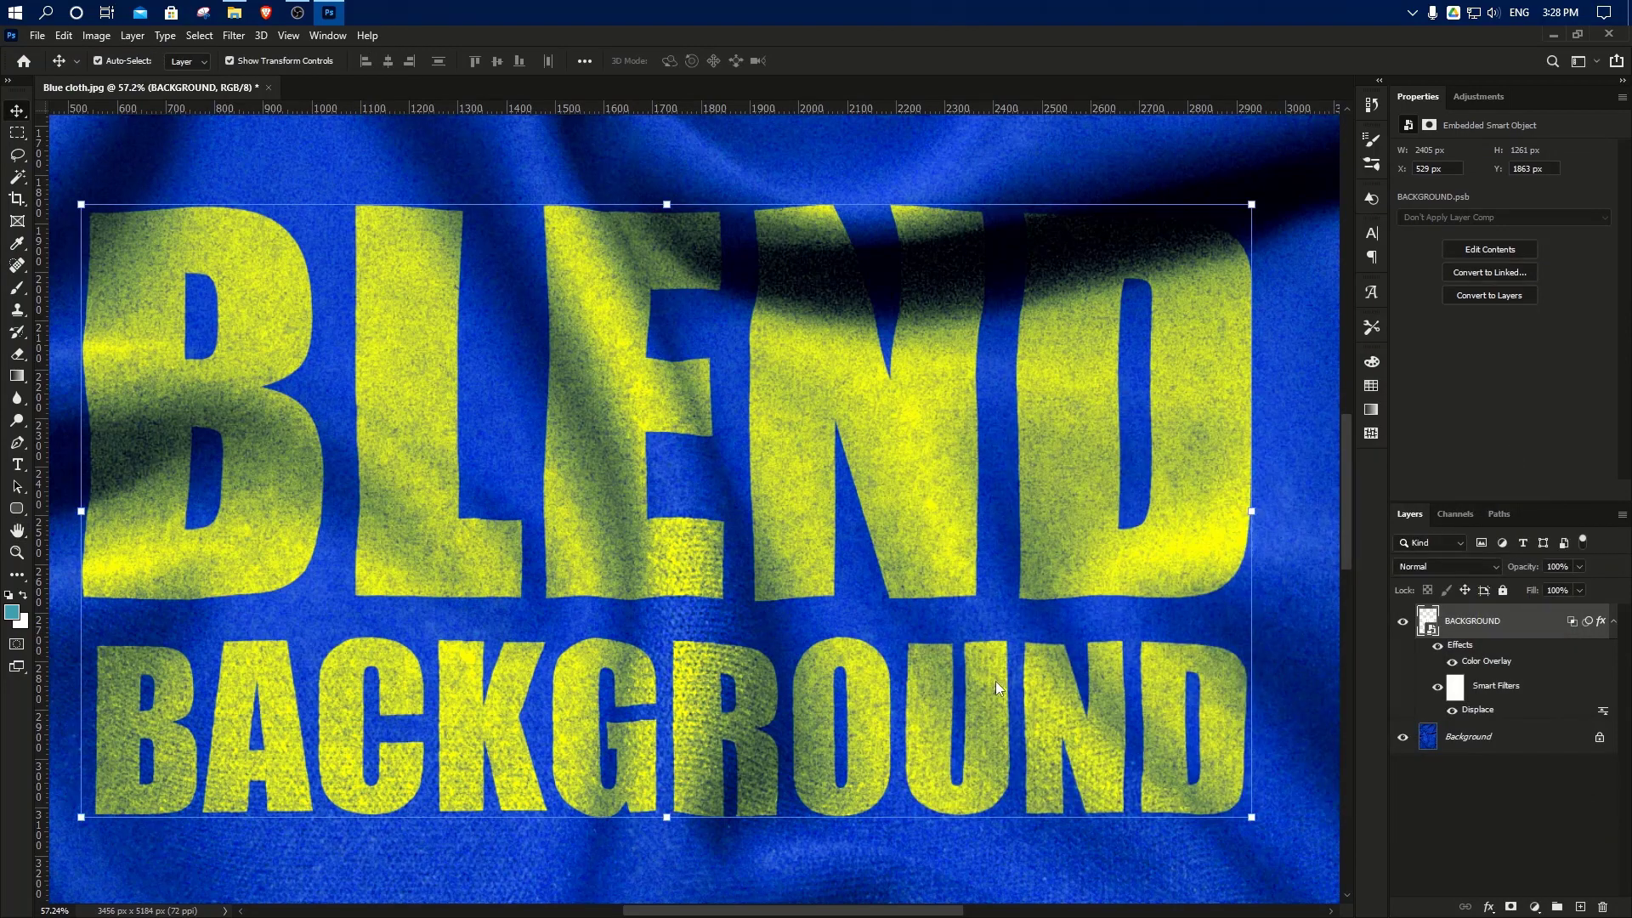
scroll(934, 695, down, 4)
scroll(933, 695, down, 1)
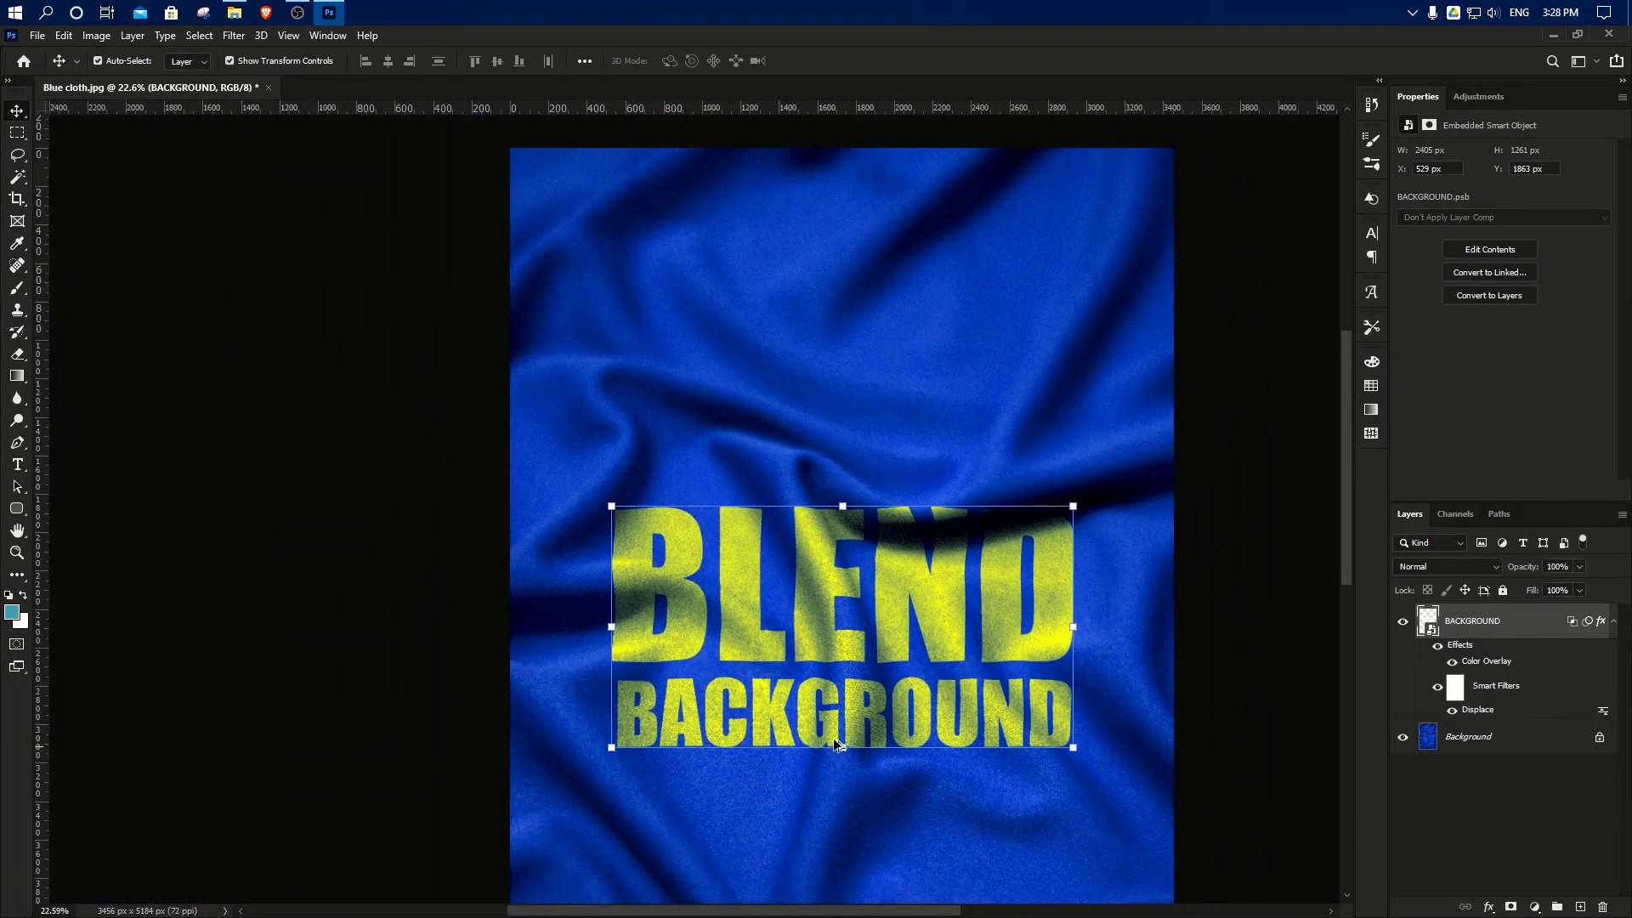
scroll(957, 691, up, 2)
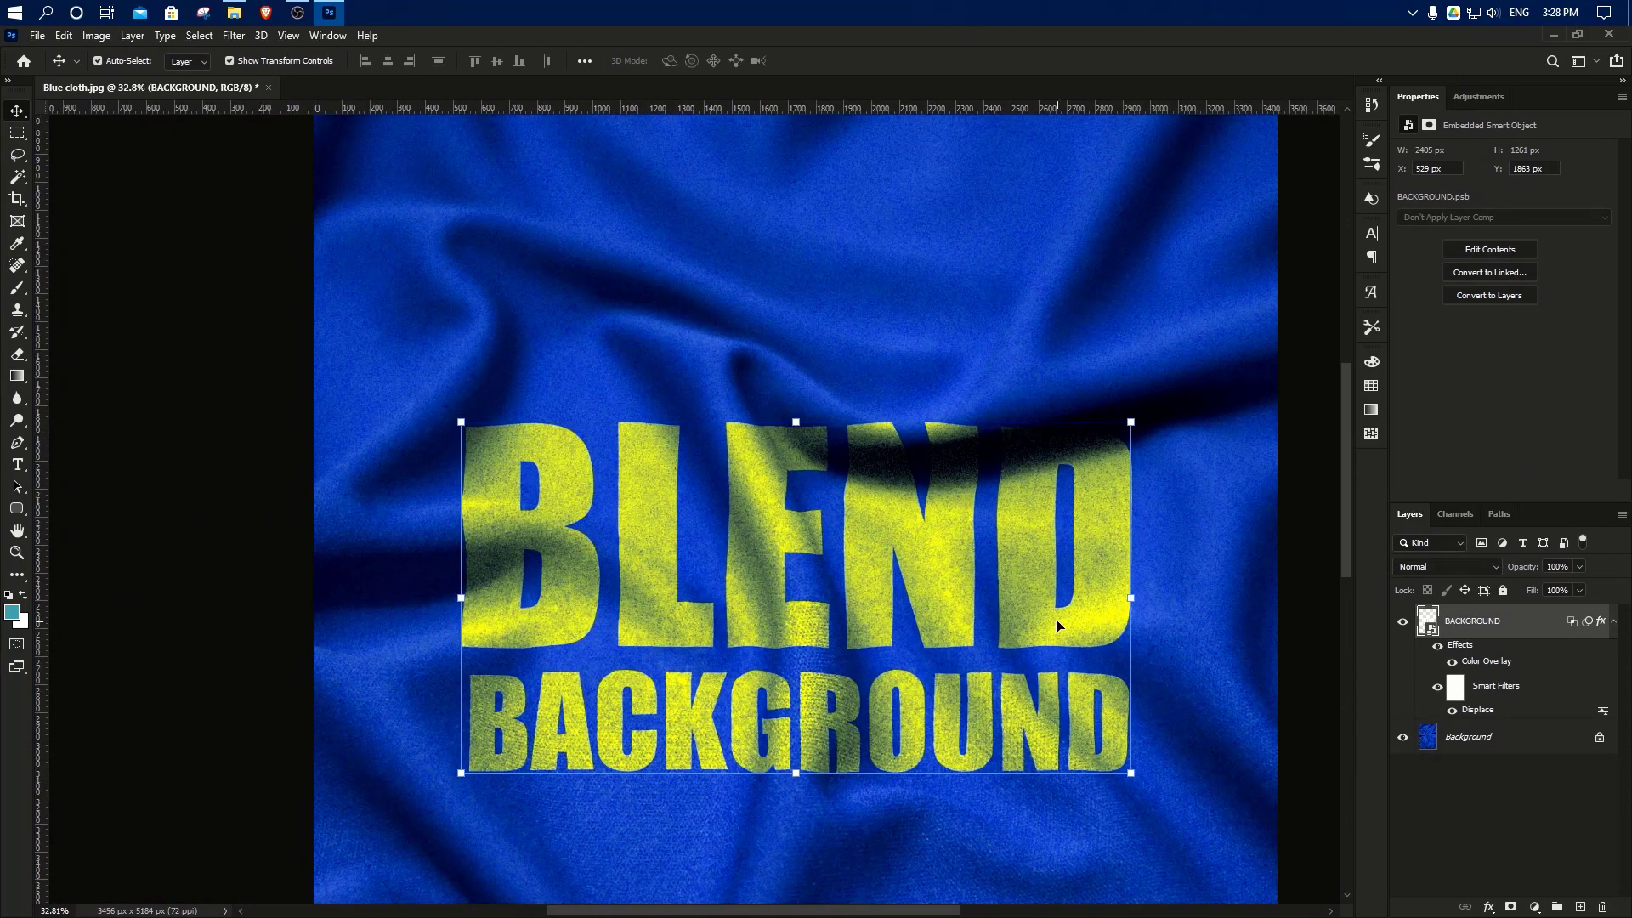
Step: Try black, 000000, as the Color Overlay colour of the text
double_click(1491, 663)
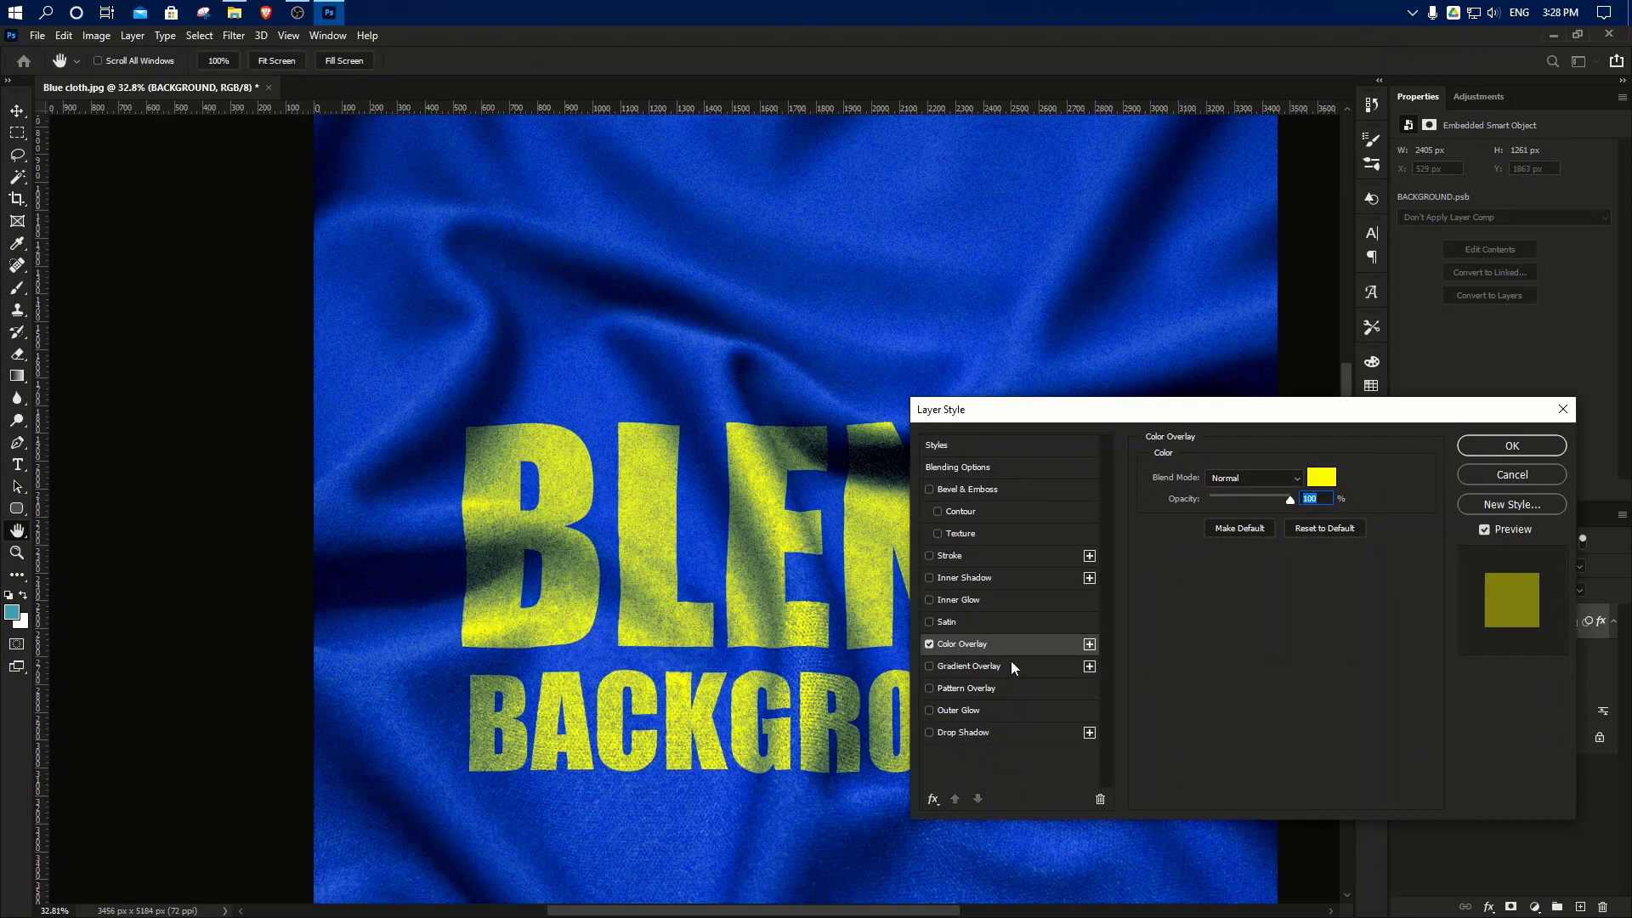
click(1321, 478)
drag(1011, 502, 823, 650)
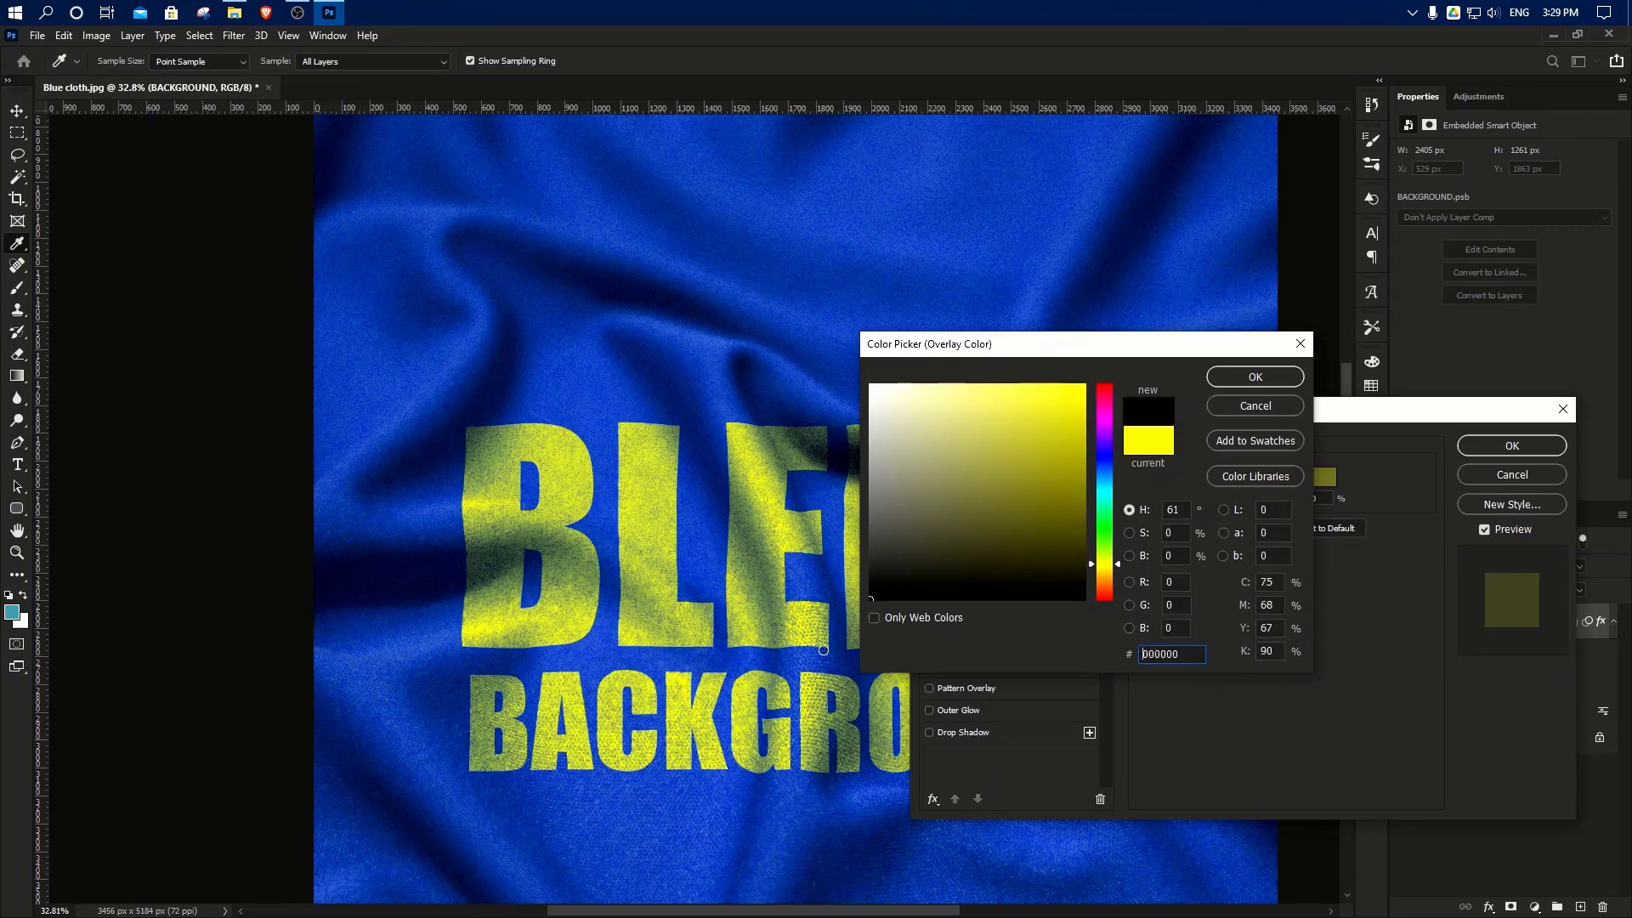
click(1250, 377)
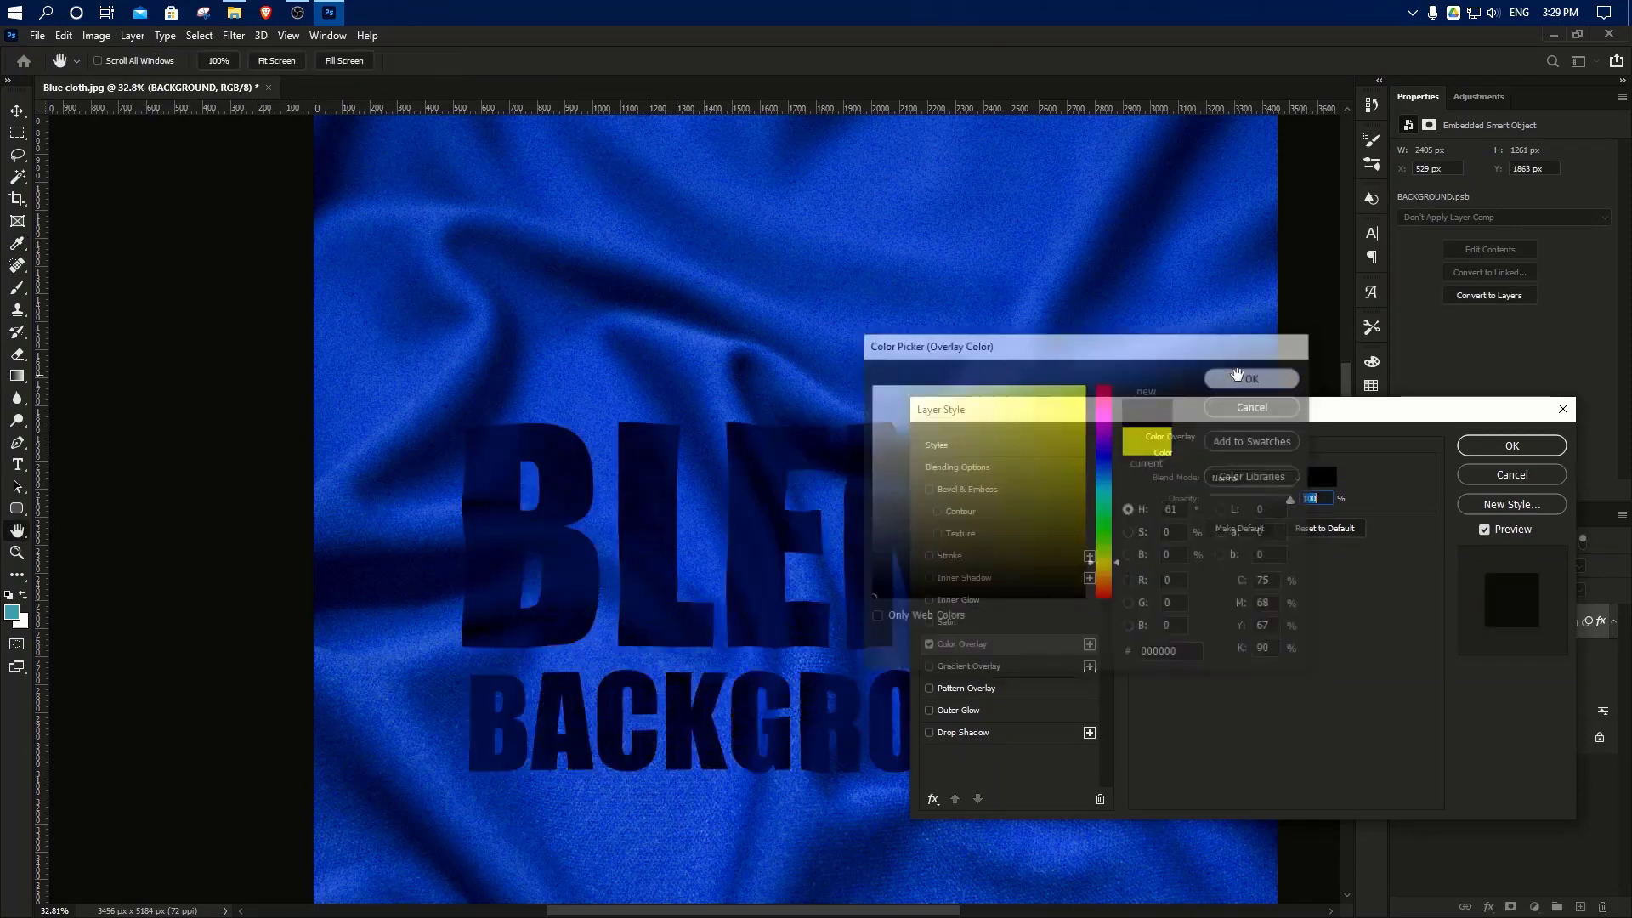
Step: Try resetting the Underlying Layer black point to 0 and lowering its white point to 95 in the blending options
click(967, 469)
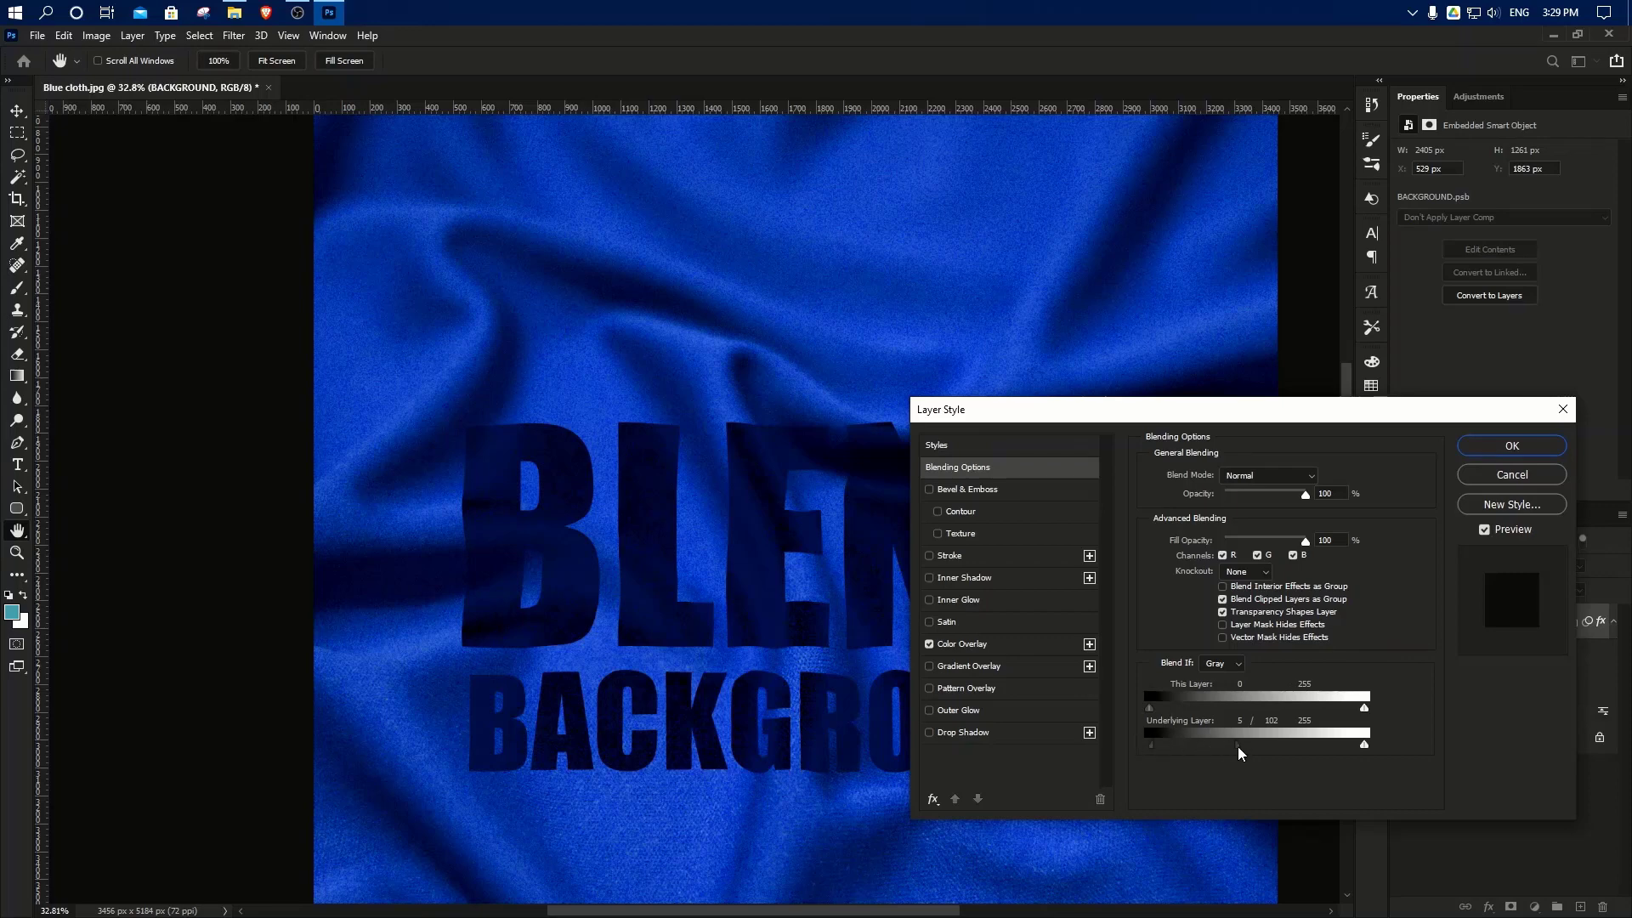
drag(1235, 752, 1144, 754)
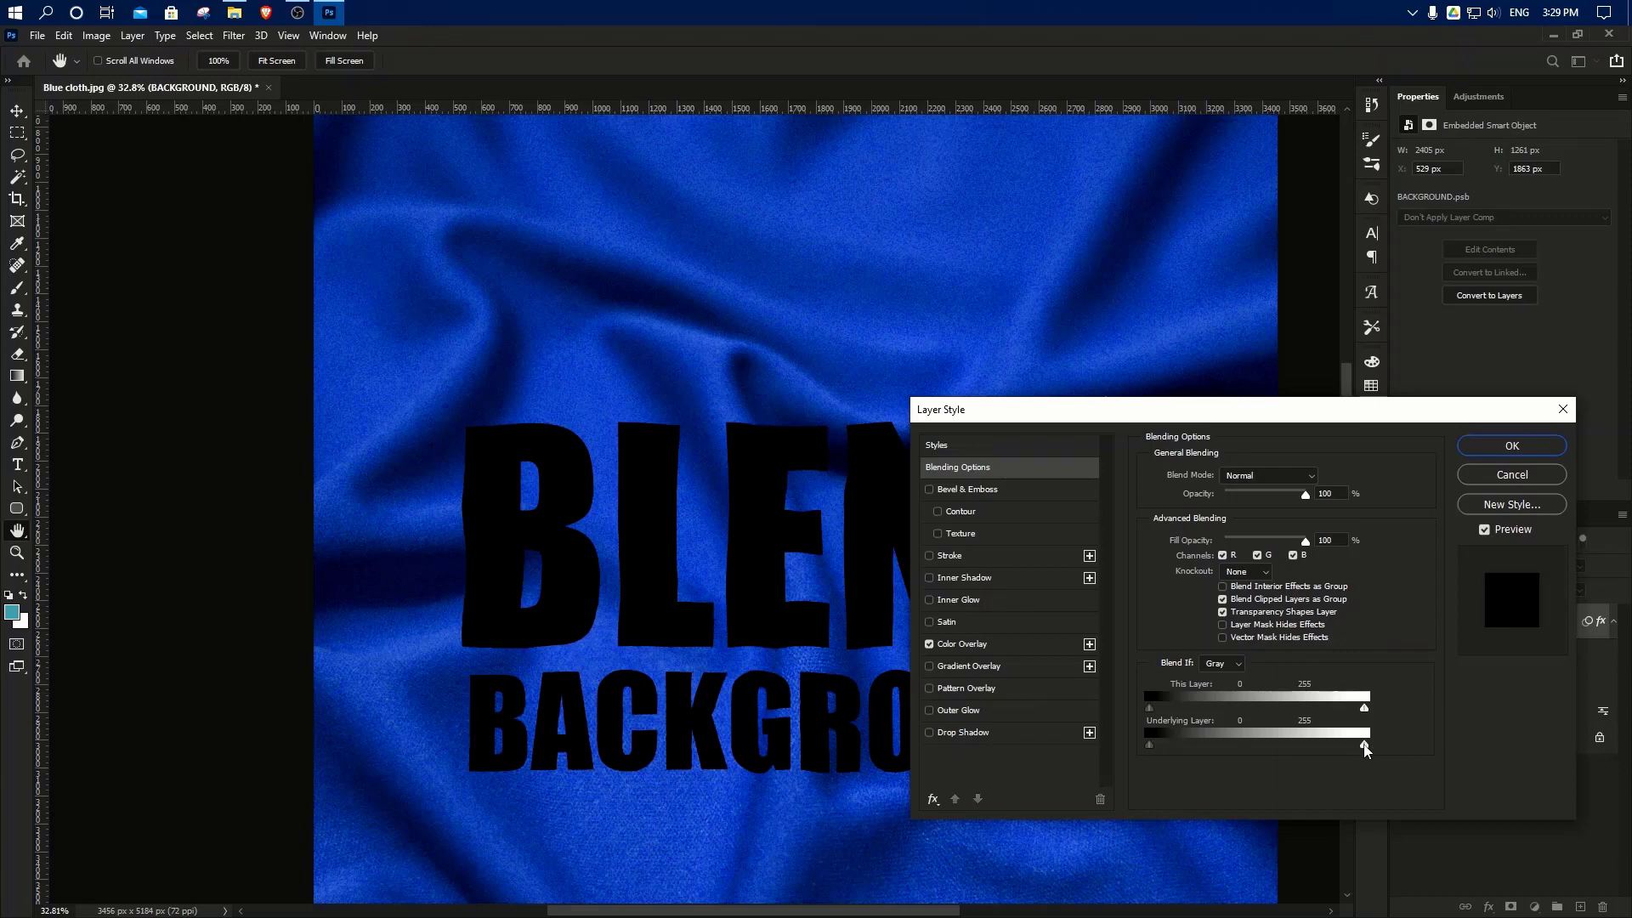
drag(1365, 752, 1224, 756)
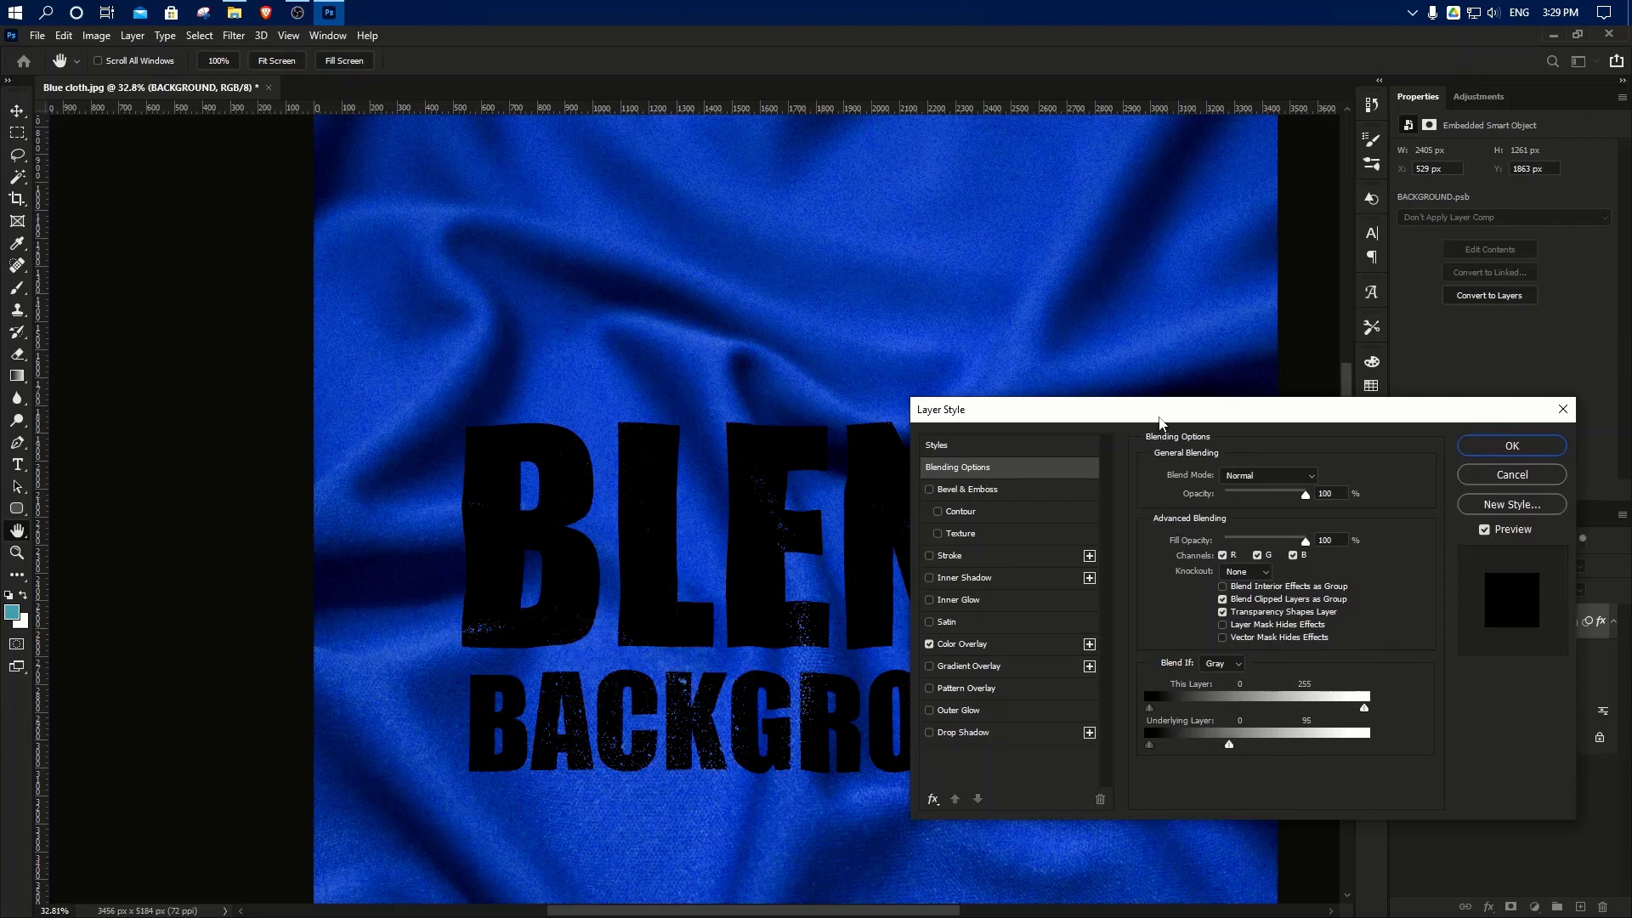
drag(1160, 416, 1262, 511)
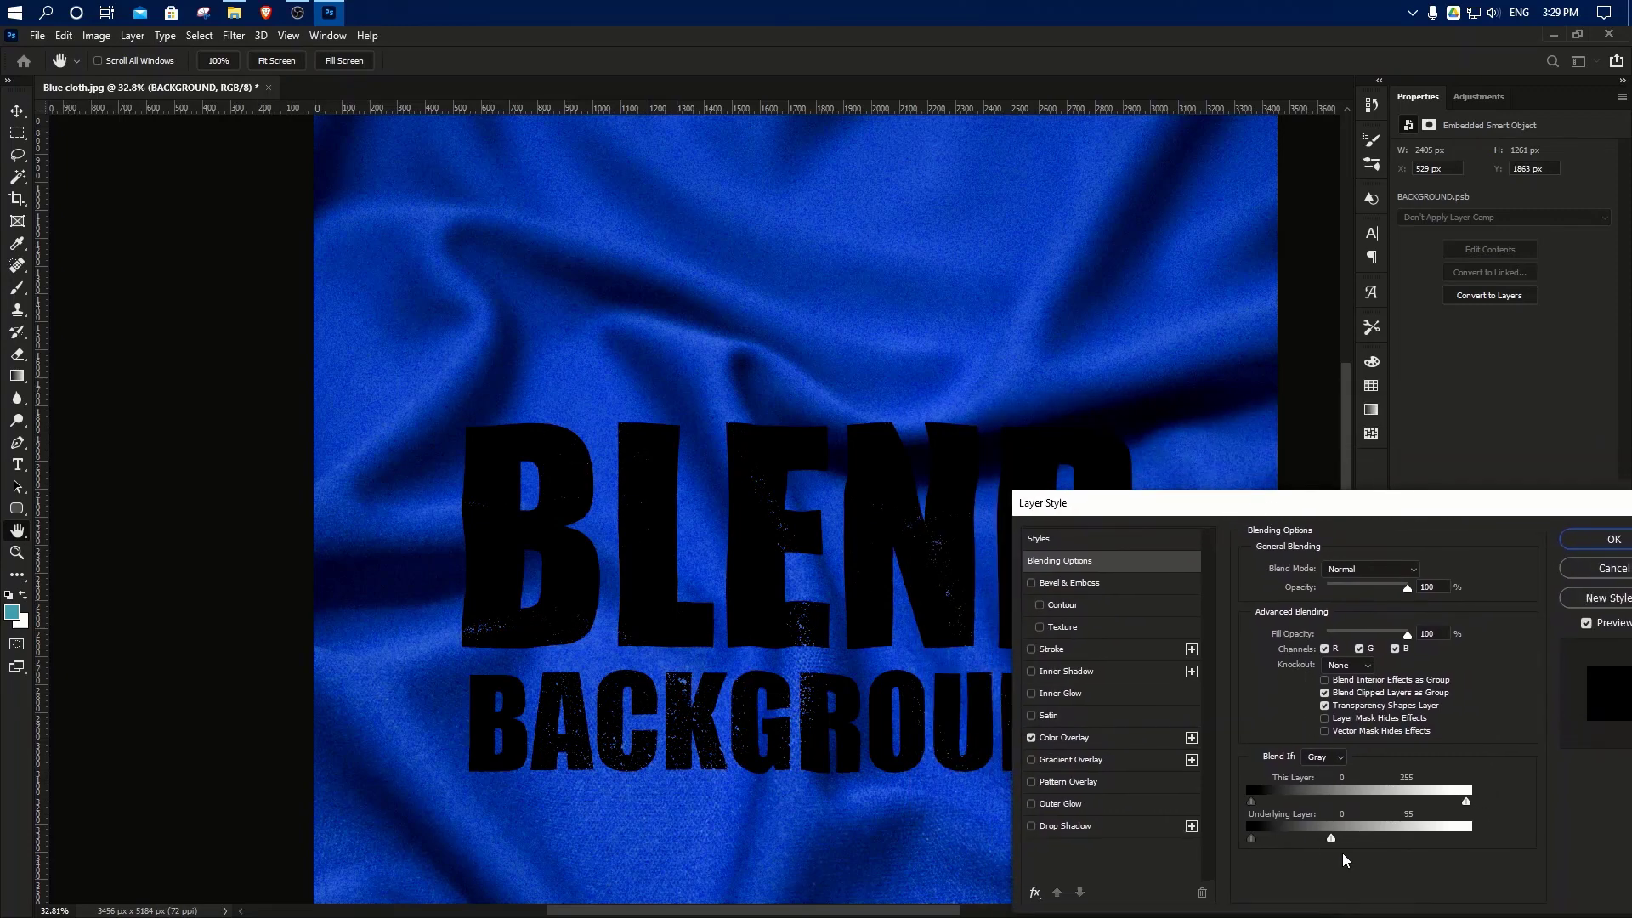
Step: Try splitting the Underlying Layer white point to 68 / 134, inspect the black text, and cancel the layer style changes
key(alt)
drag(1331, 842, 1364, 850)
drag(1314, 844, 1319, 844)
scroll(926, 765, up, 5)
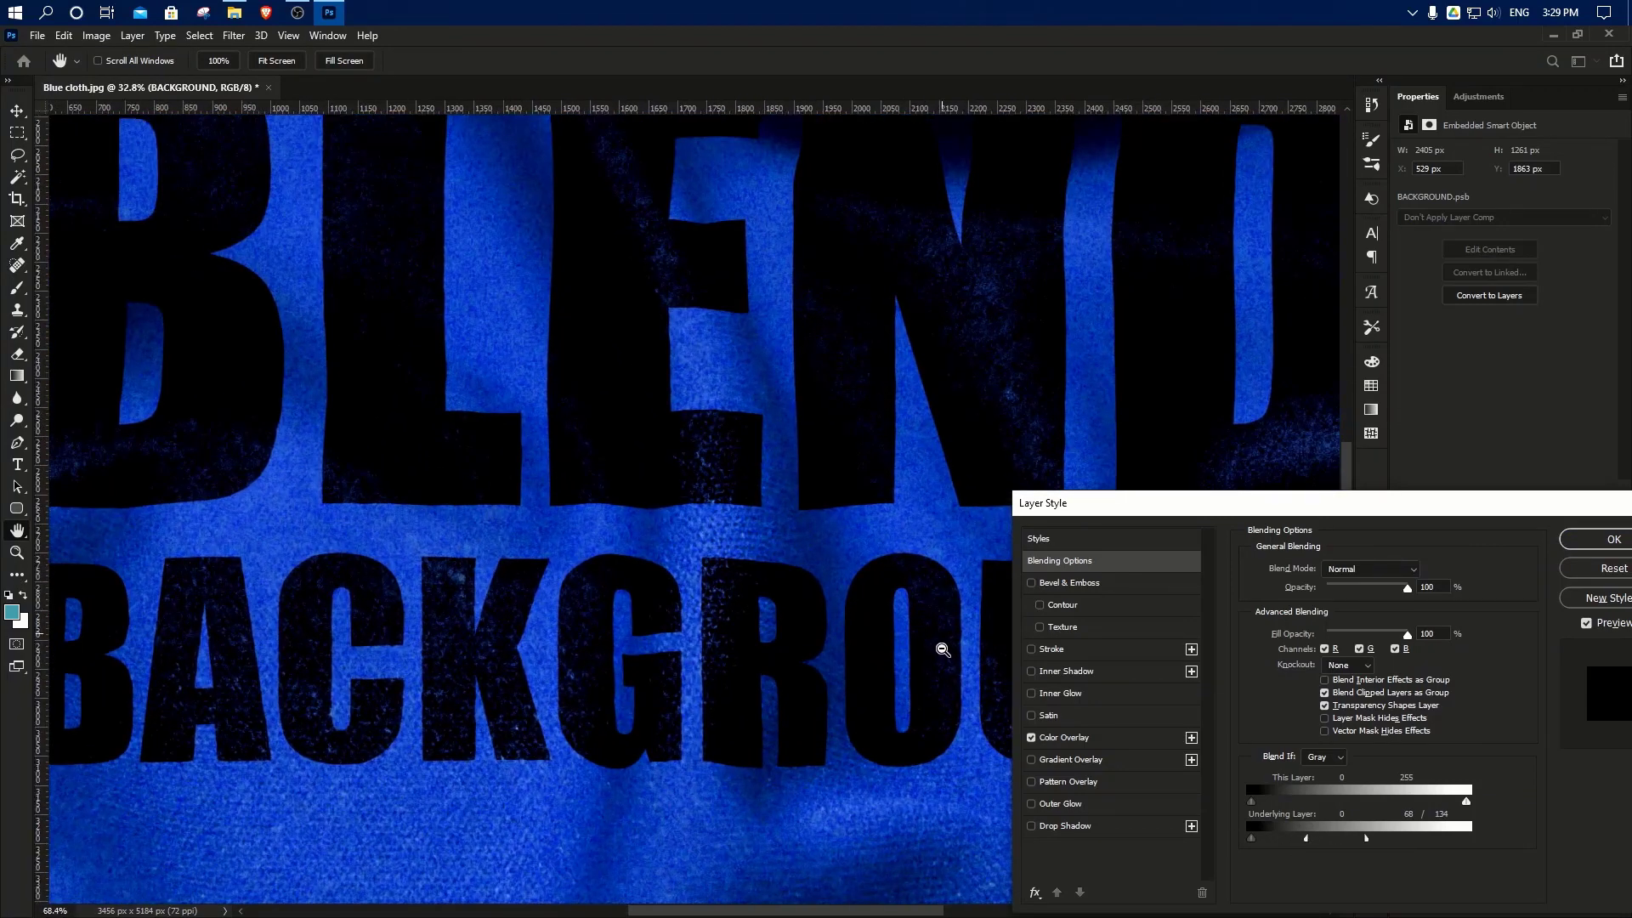
scroll(922, 690, up, 2)
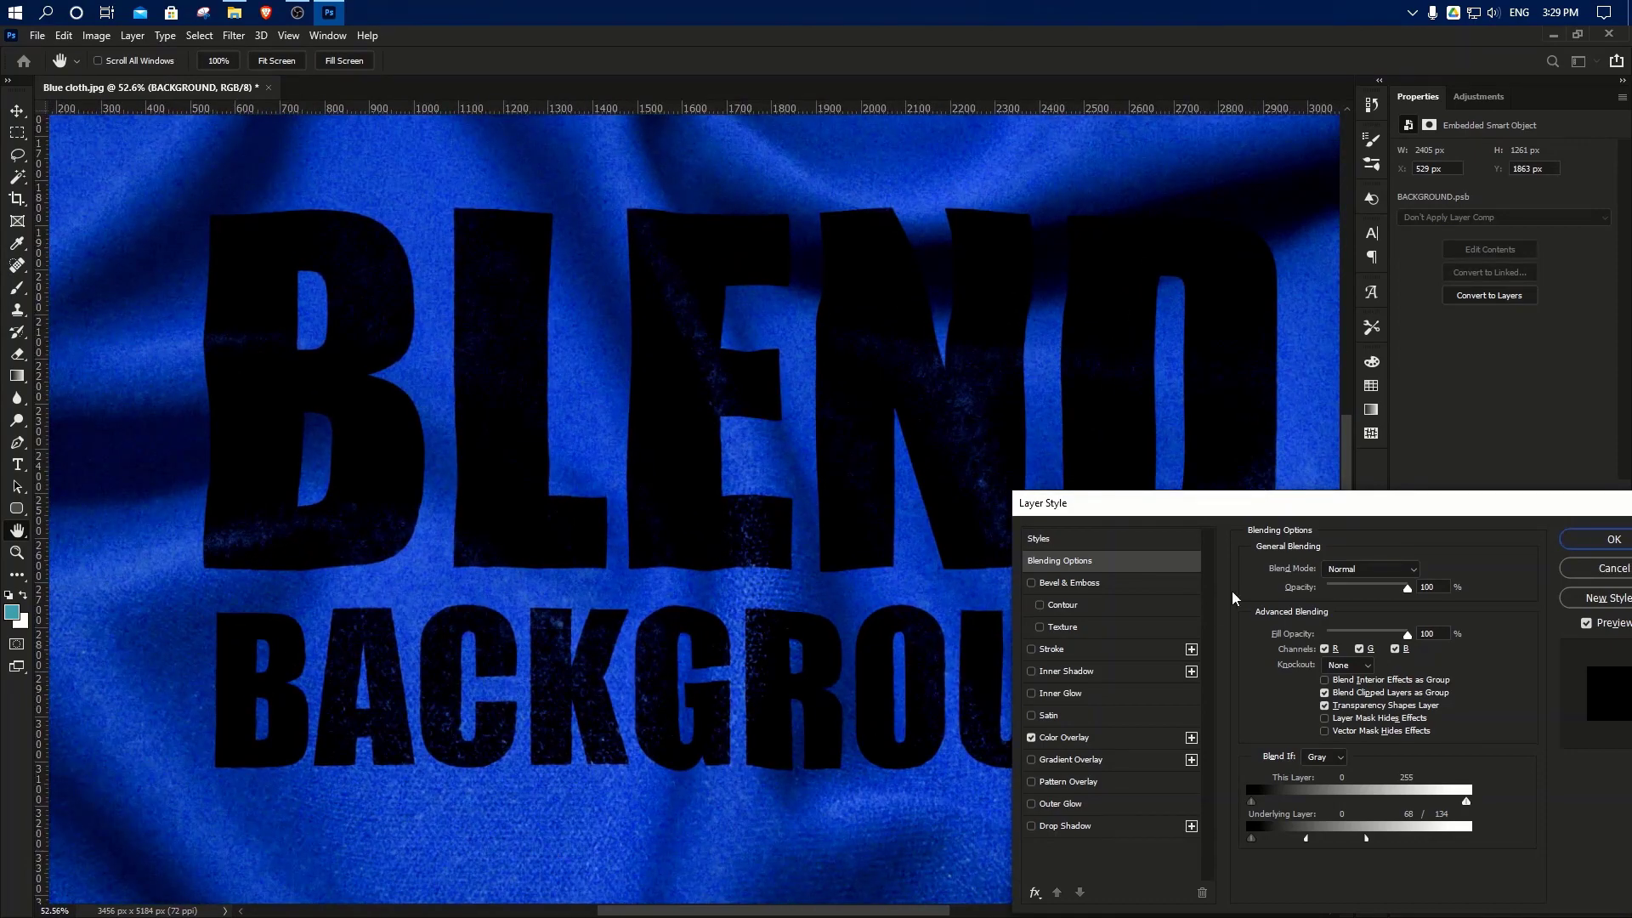
drag(1233, 511, 956, 404)
click(1334, 460)
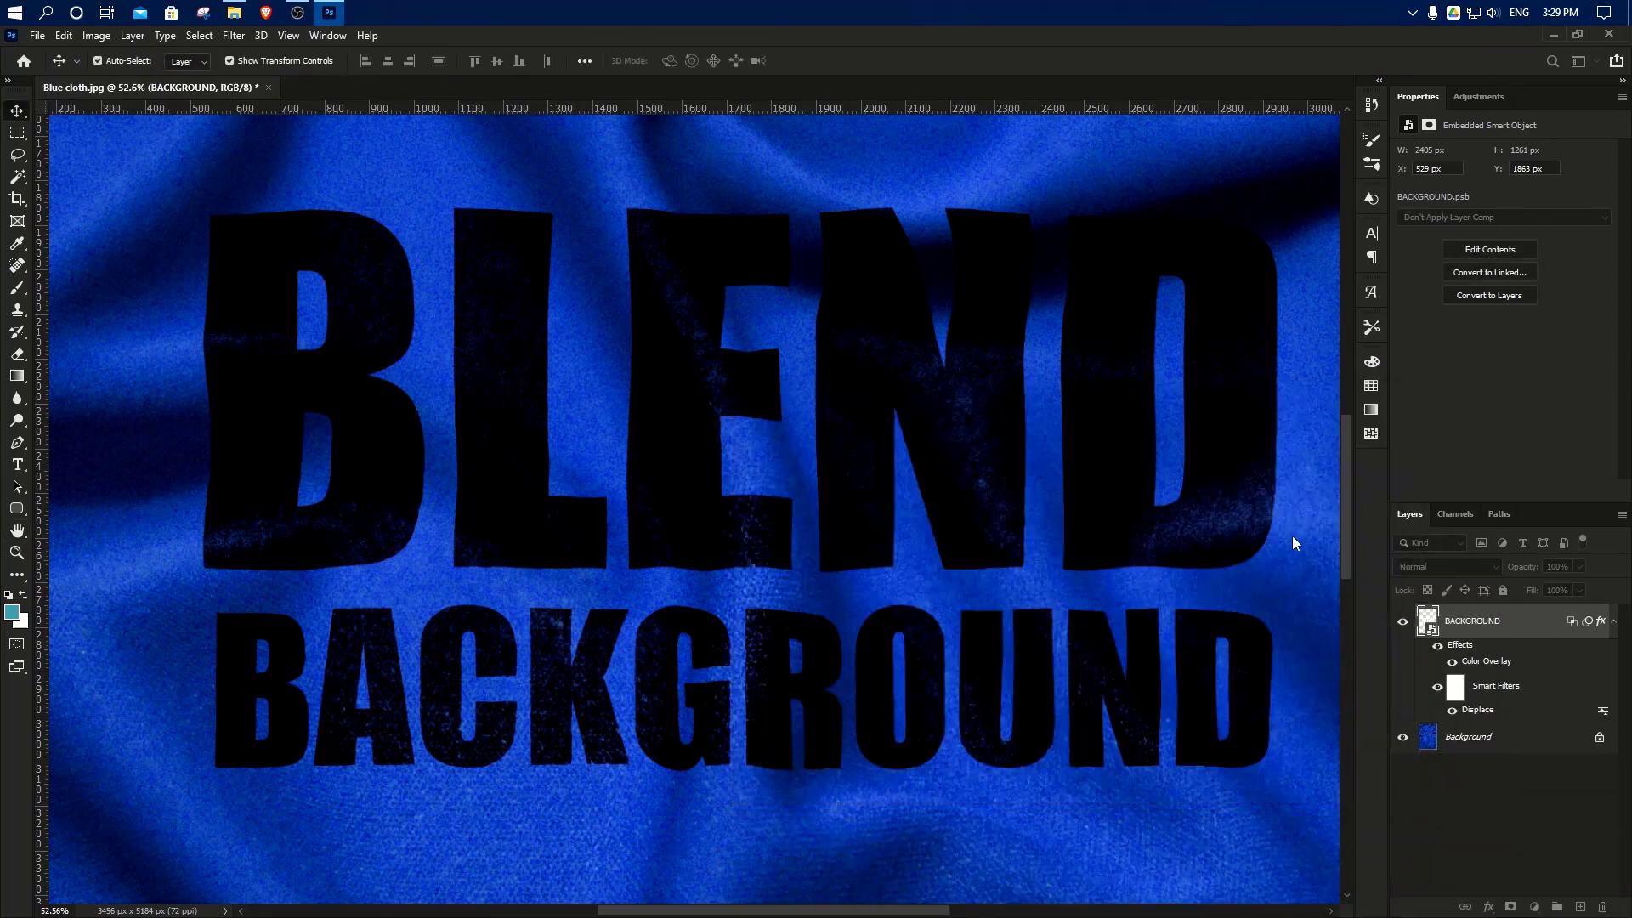
Step: Deselect the text layer and examine the yellow text on the cloth without its transform box
key(v)
key(ctrl+0)
scroll(857, 763, up, 4)
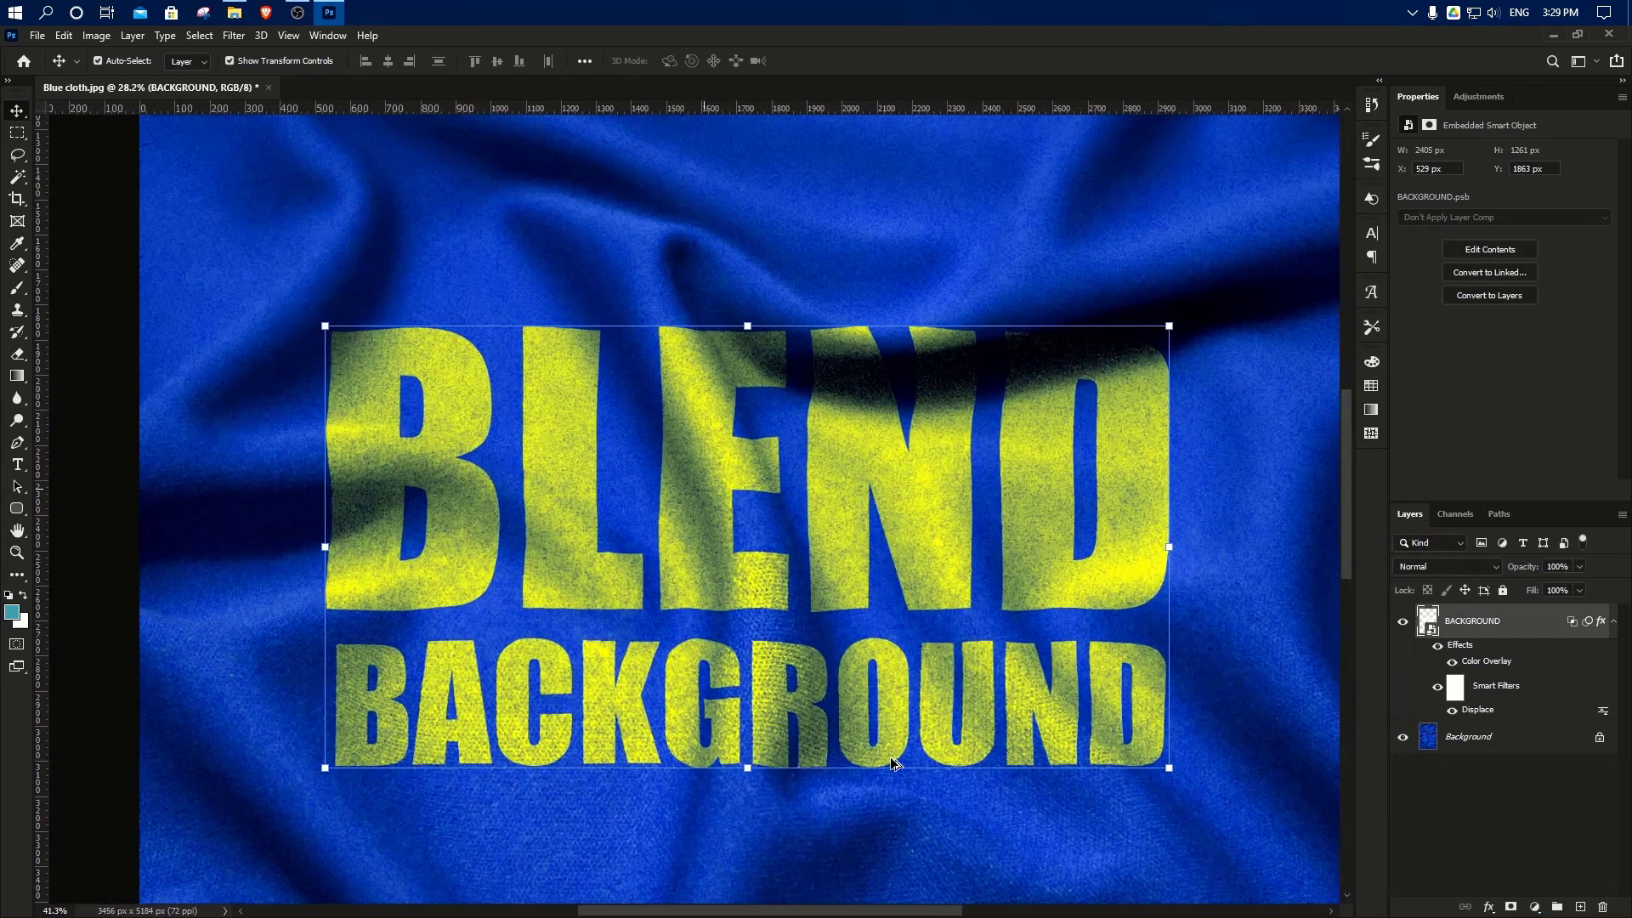
click(750, 797)
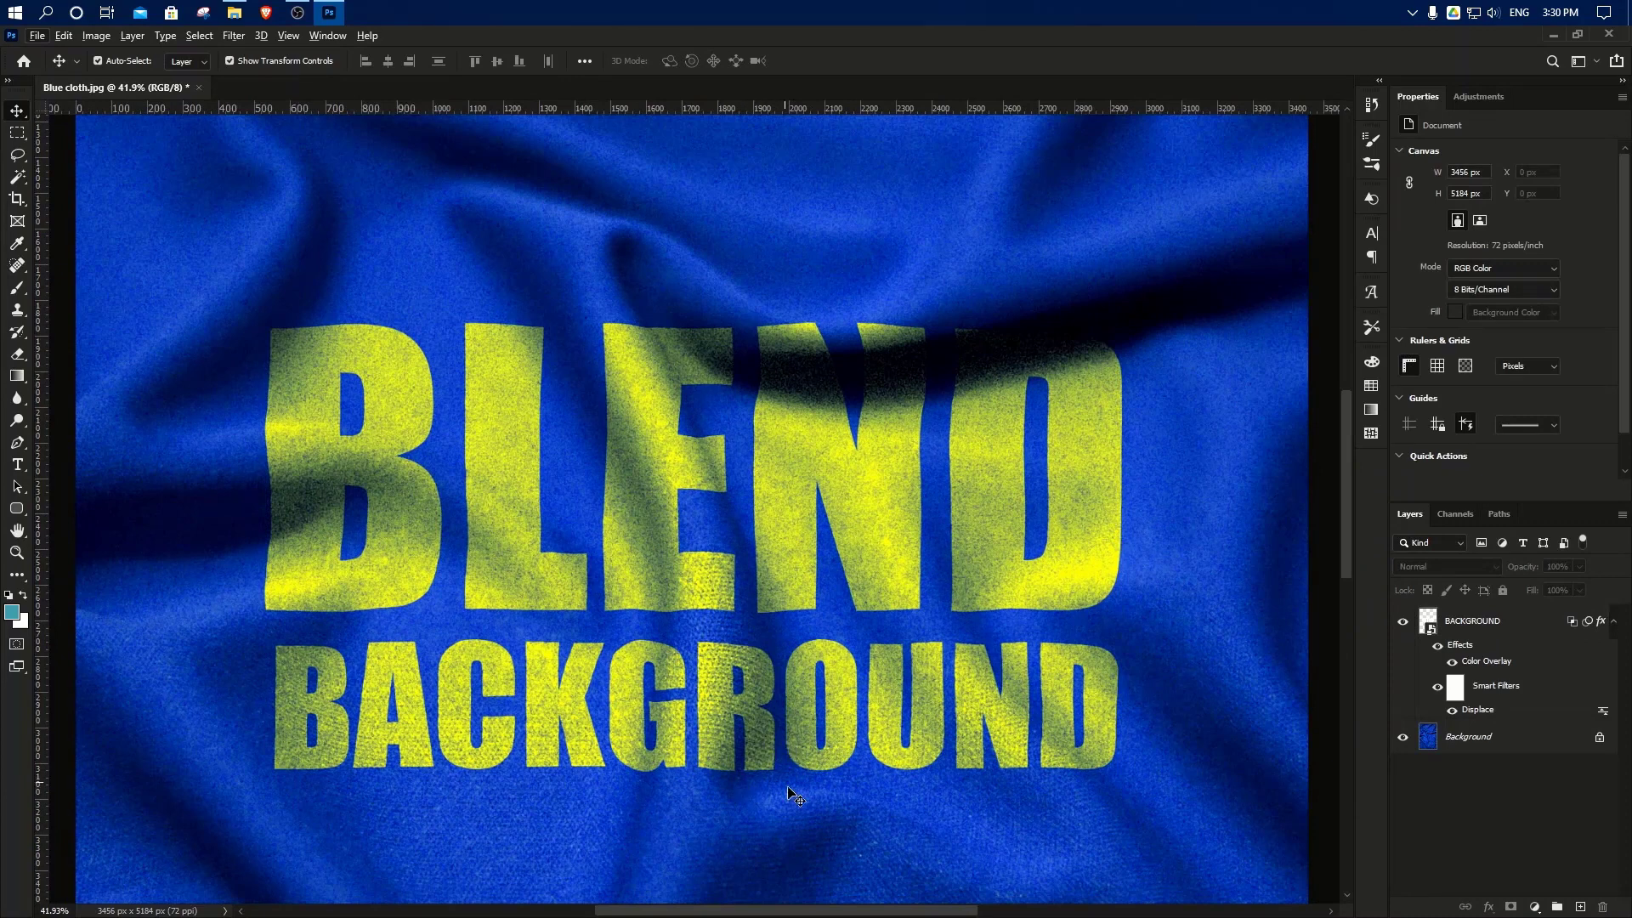